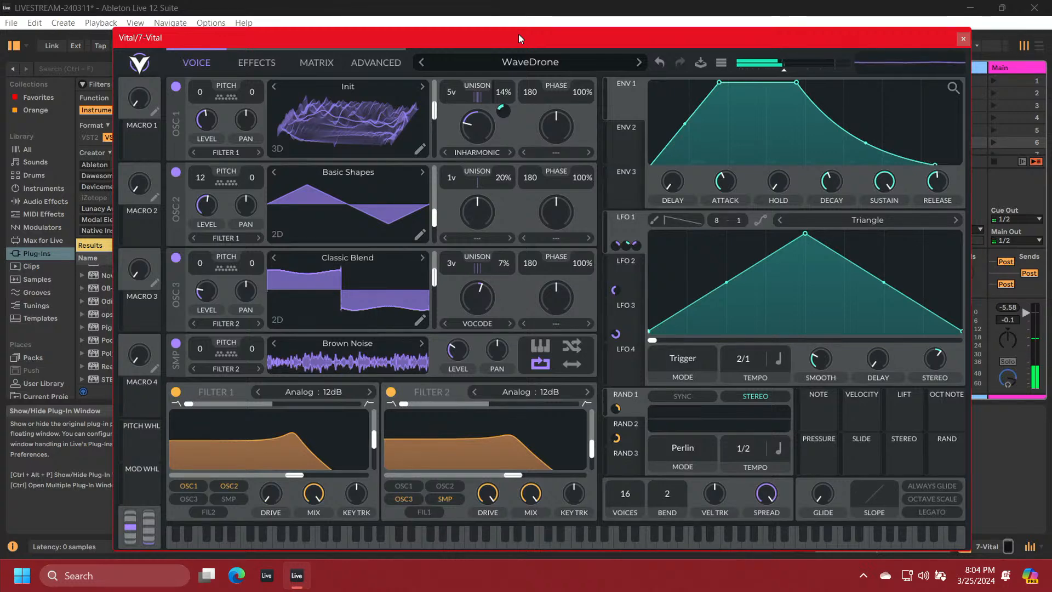
Reset the WaveDrone patch in the 7 Vital track's synth to the initialized preset
click(722, 63)
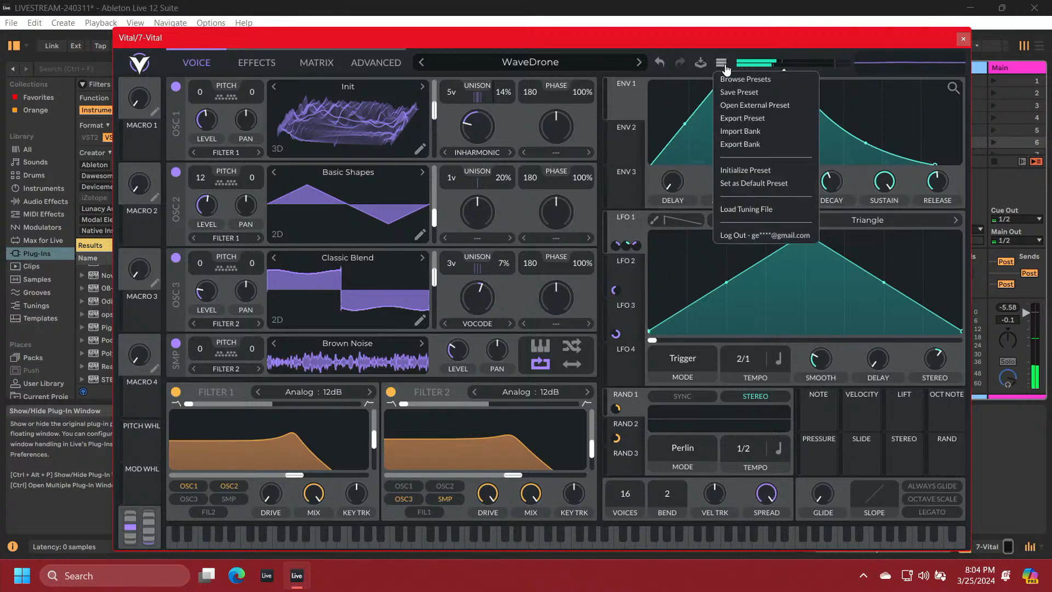
click(754, 169)
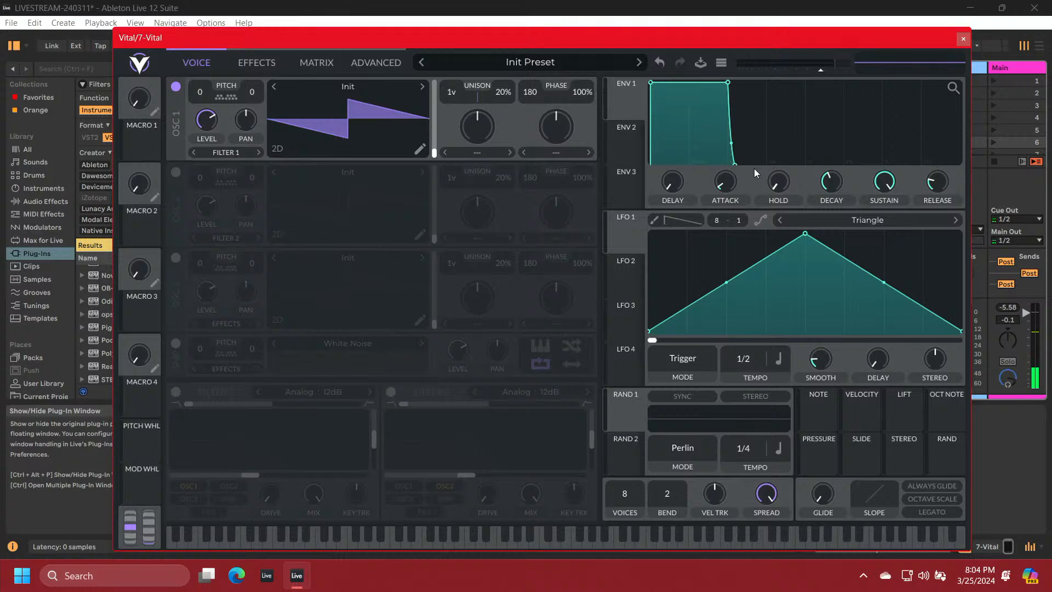
key(ctrl+alt+p)
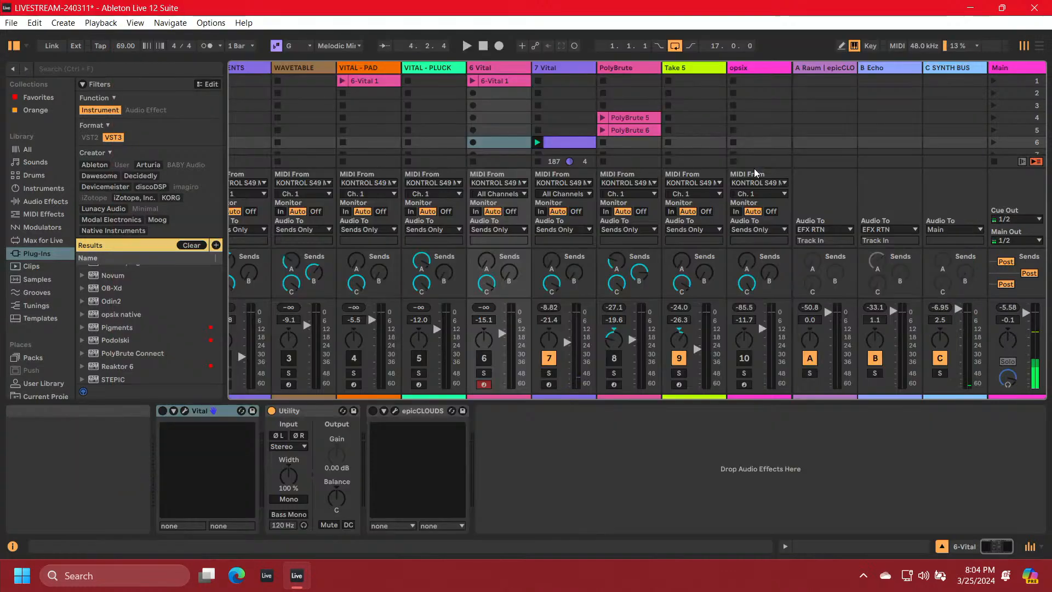
key(ctrl+alt+p)
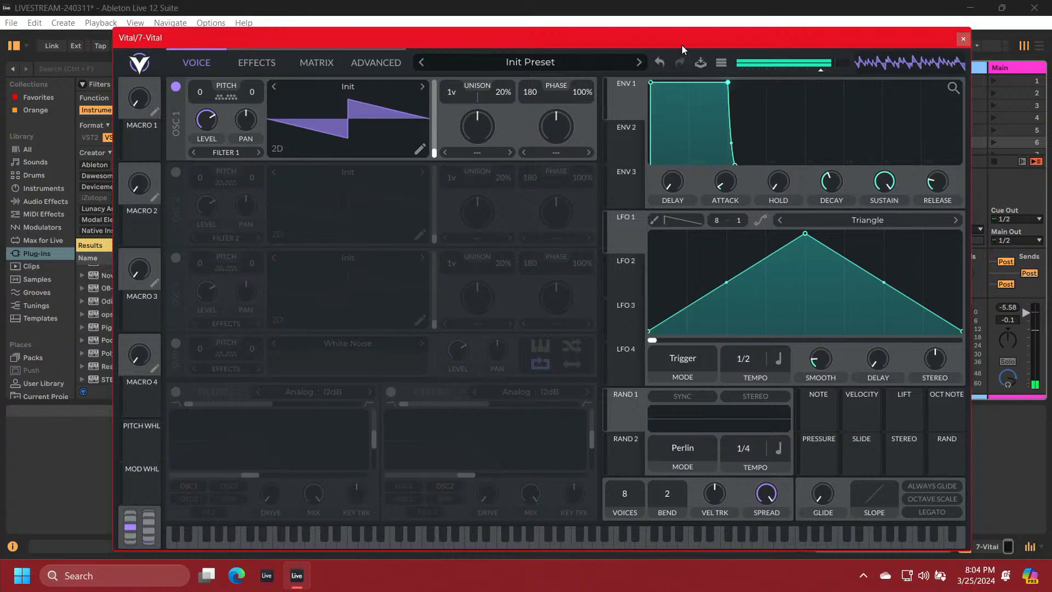
Select the empty slot in scene 7 of the 7 Vital track and stop the track's playing clip
drag(678, 45, 670, 248)
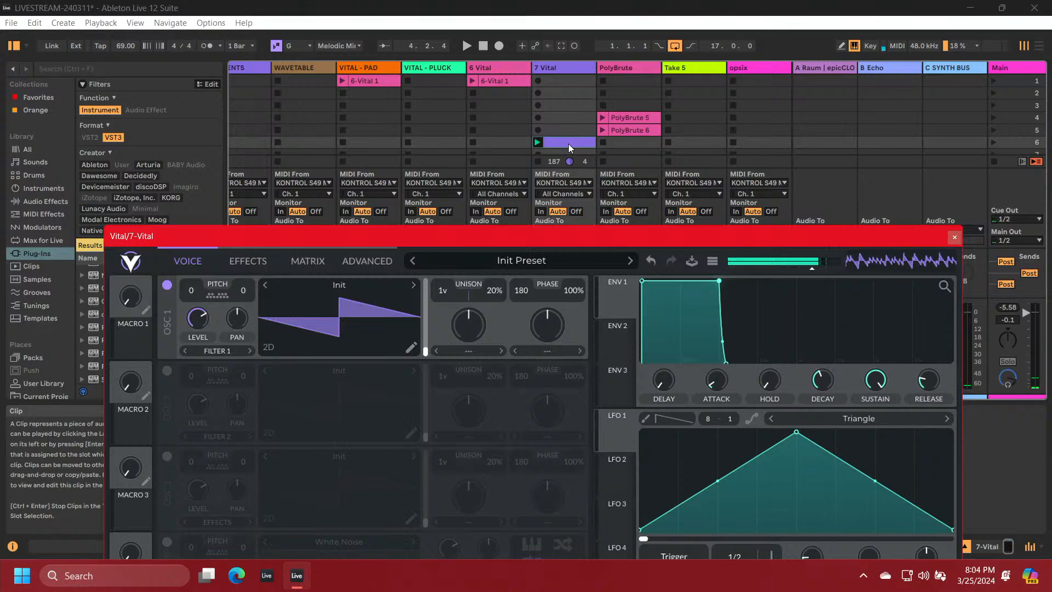
scroll(569, 147, down, 2)
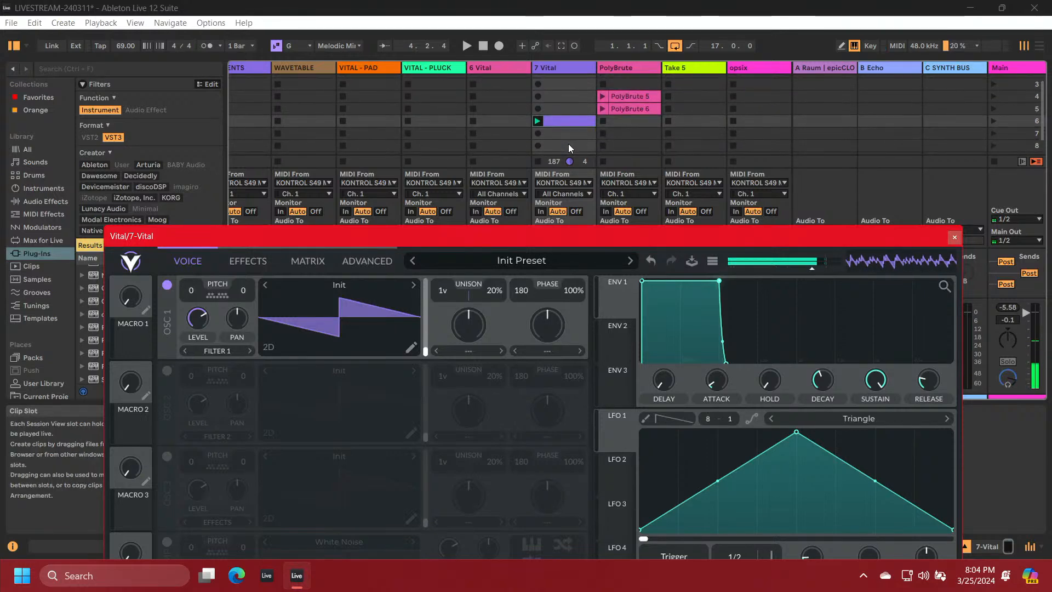
click(570, 131)
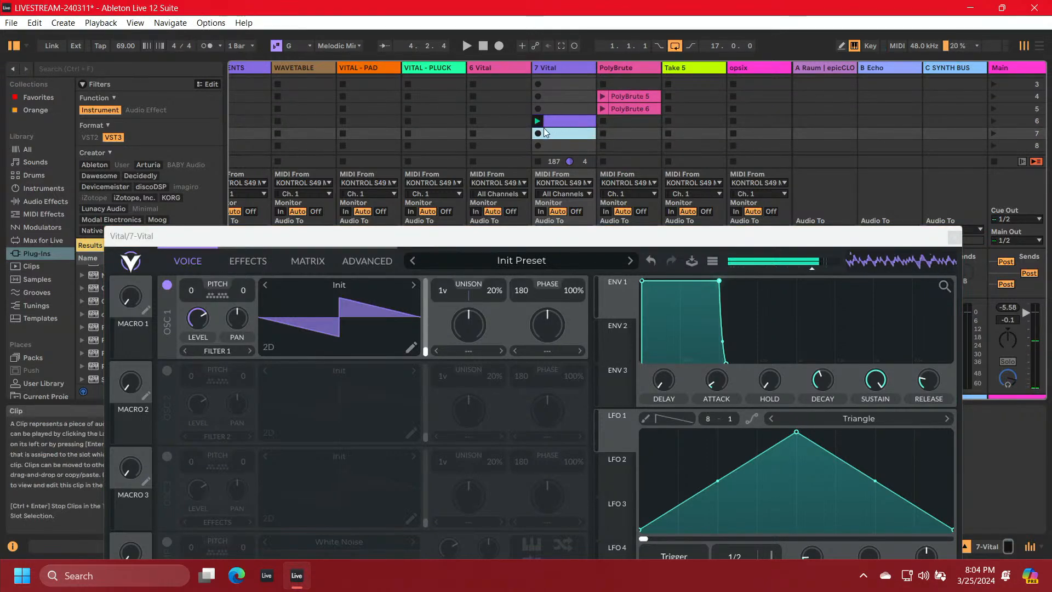
click(538, 160)
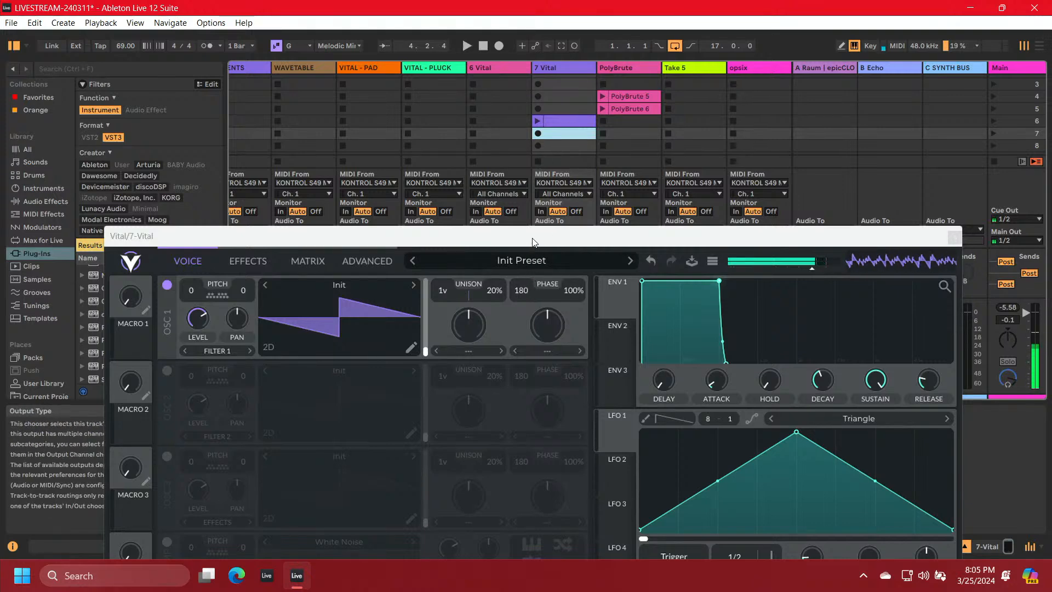
drag(536, 235, 532, 43)
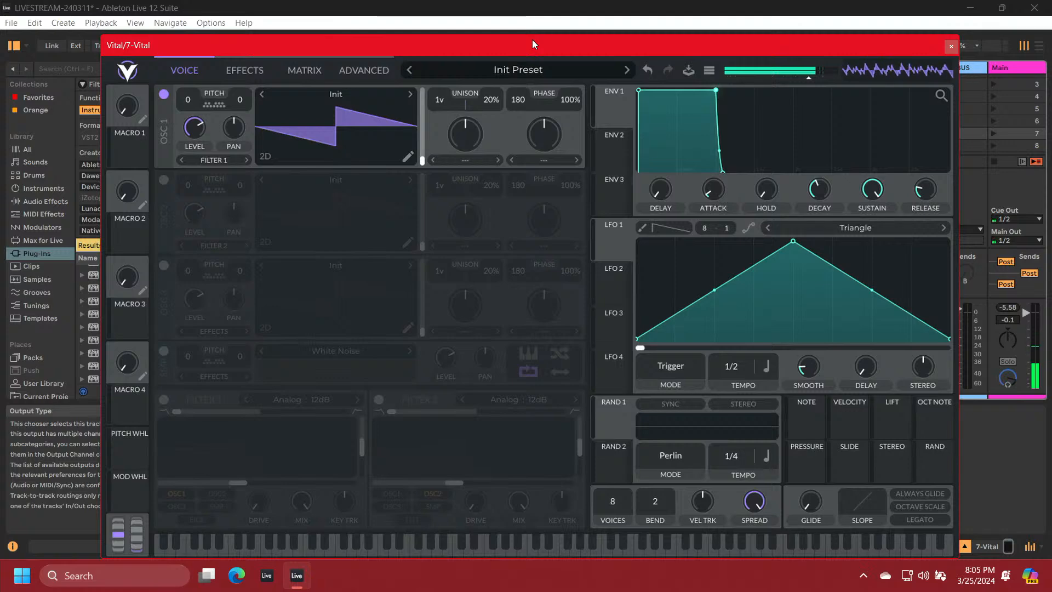
Set the MIDI input channel of the 7 Vital track to Ch. 1
drag(532, 40, 566, 437)
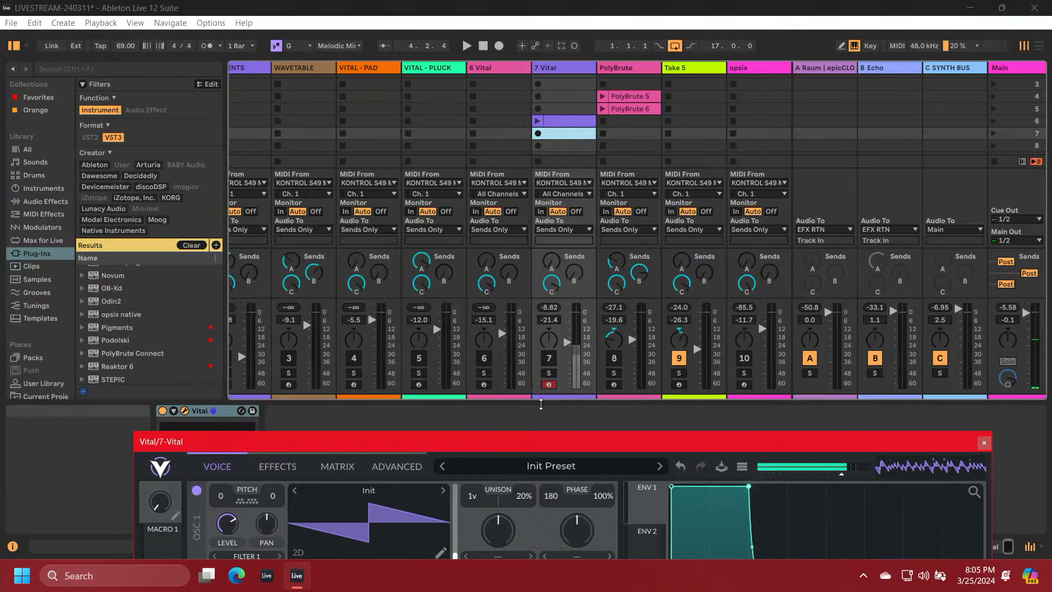
click(548, 385)
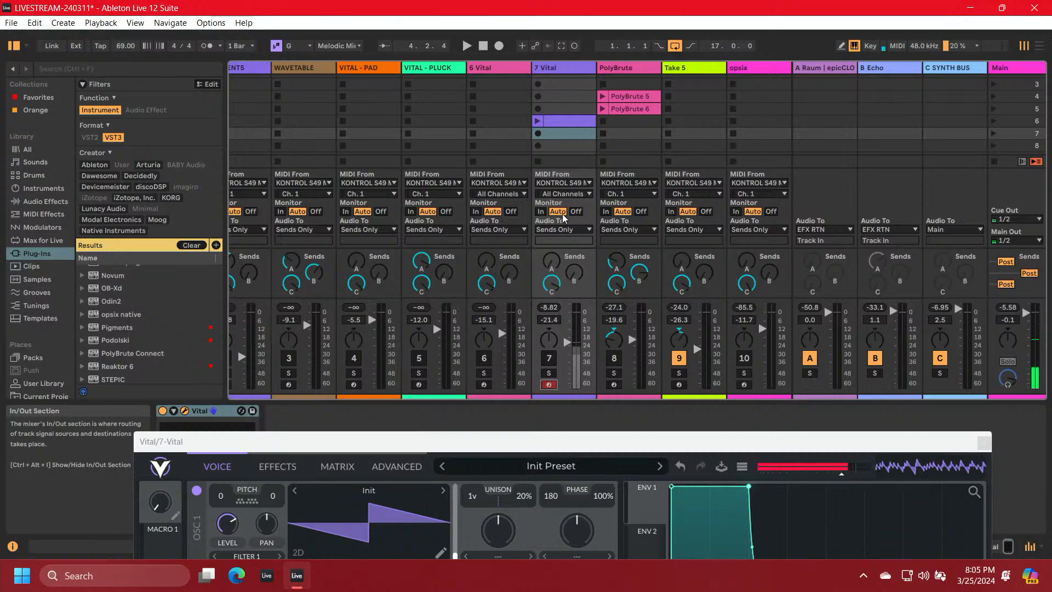
click(567, 193)
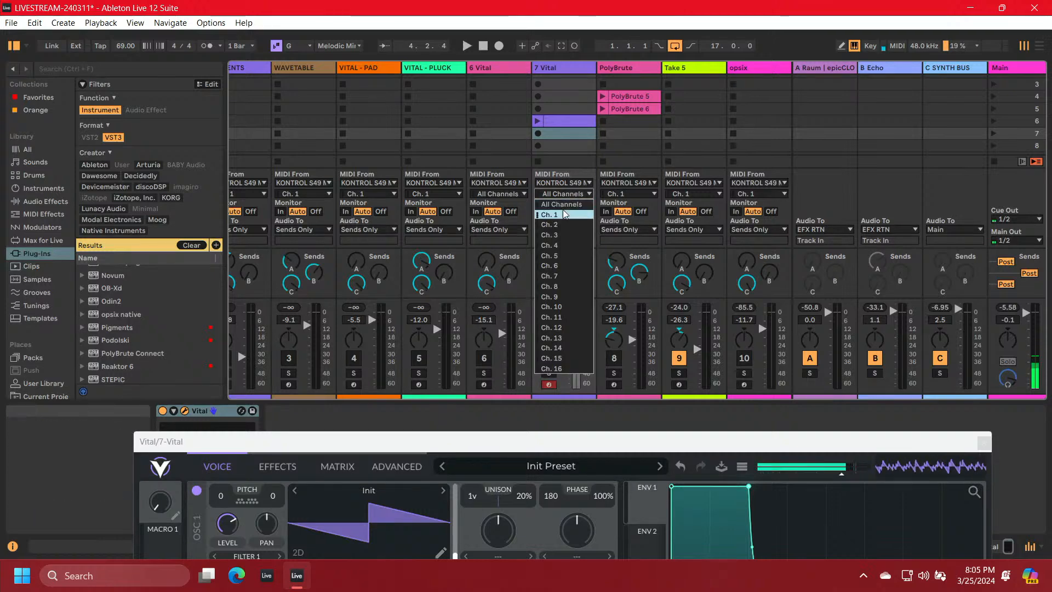
click(561, 213)
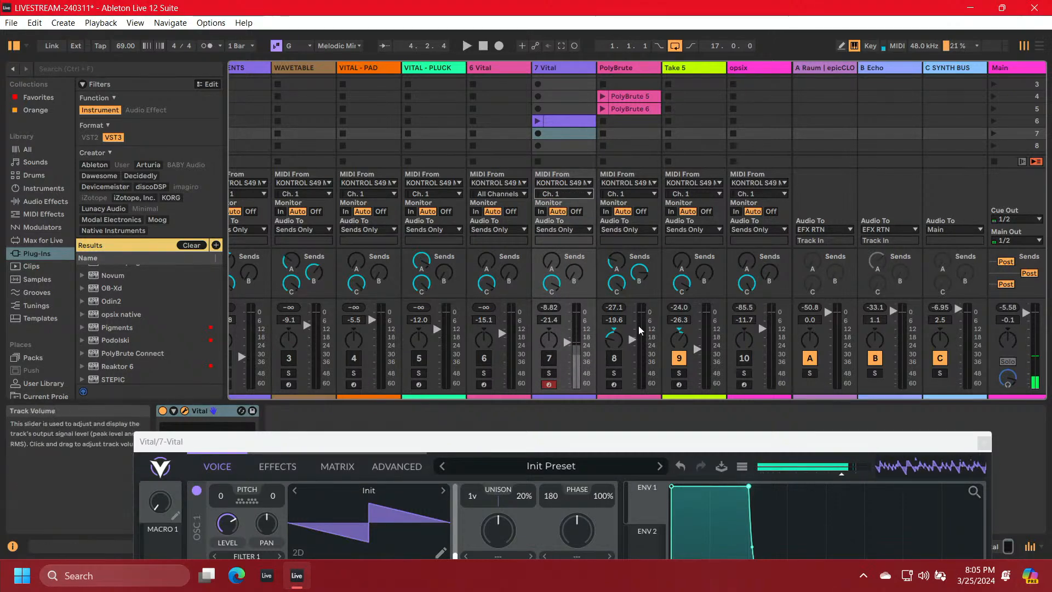
Initialize the Vital preset again, twice, to try to clear the hanging sound
drag(630, 440, 638, 62)
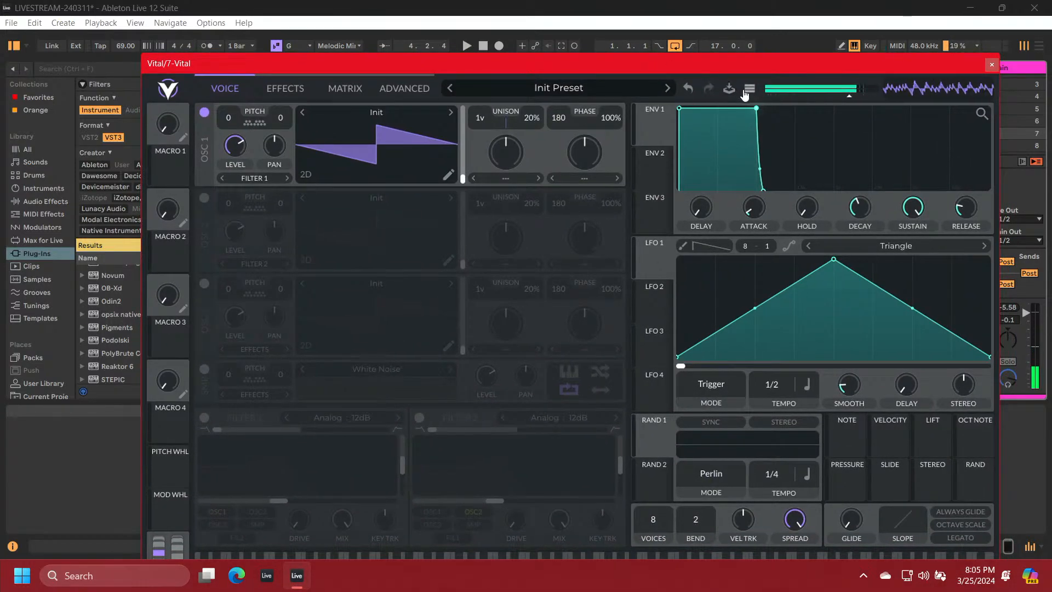
click(746, 91)
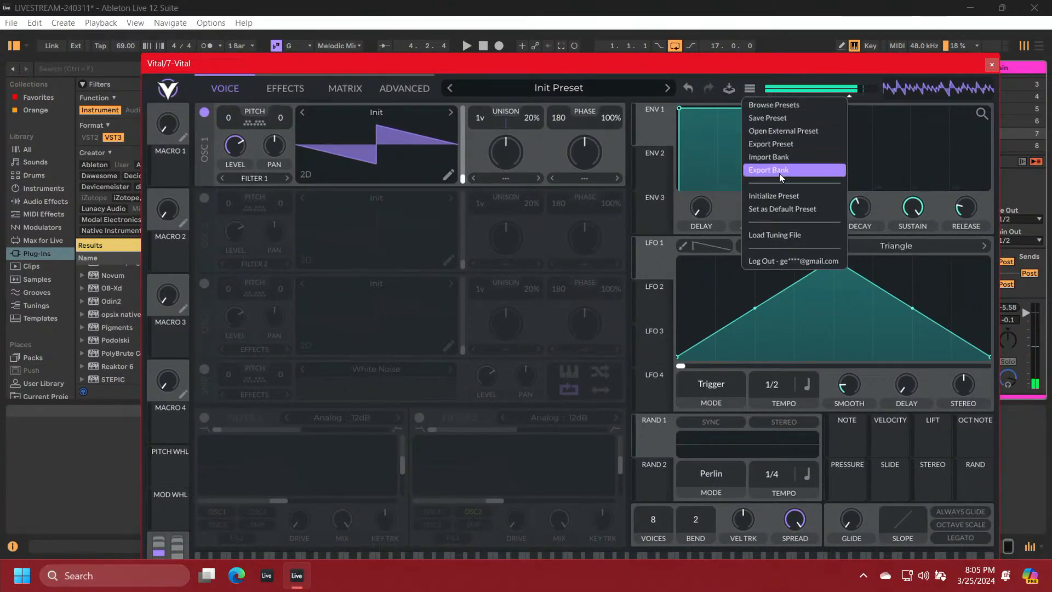
click(777, 196)
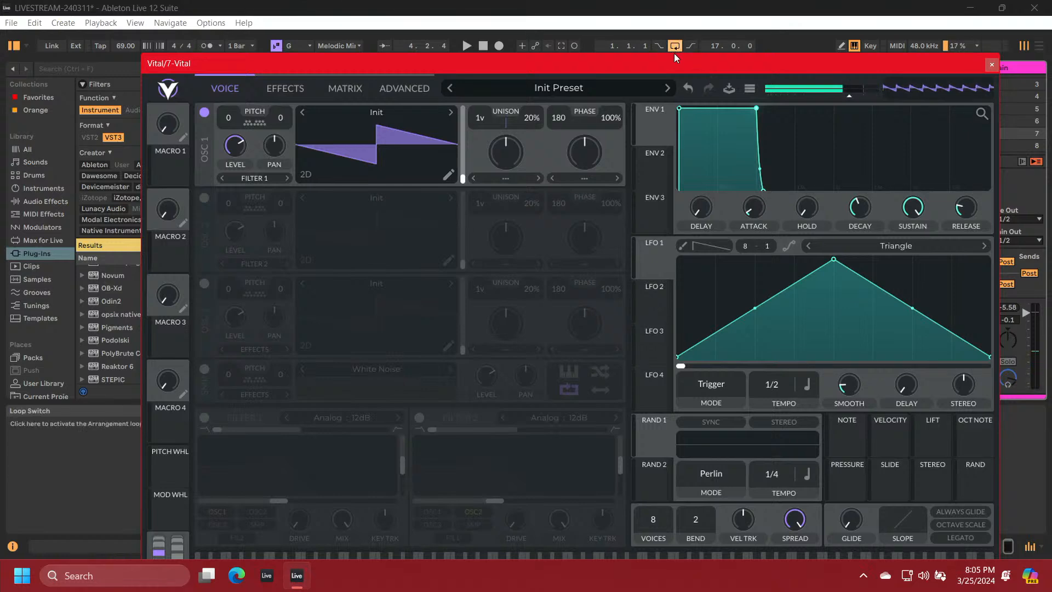
click(750, 89)
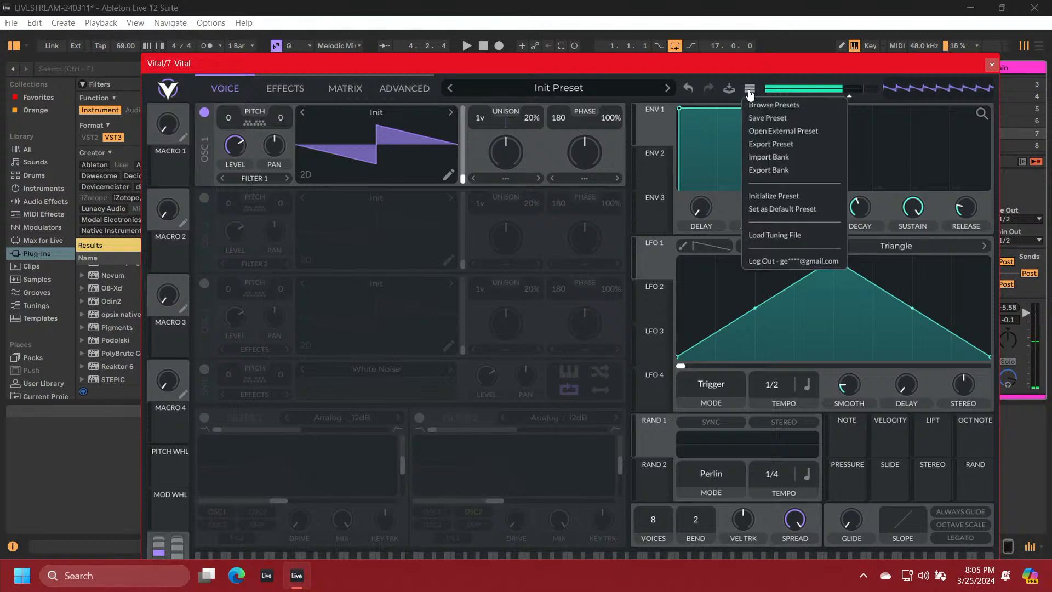
click(772, 197)
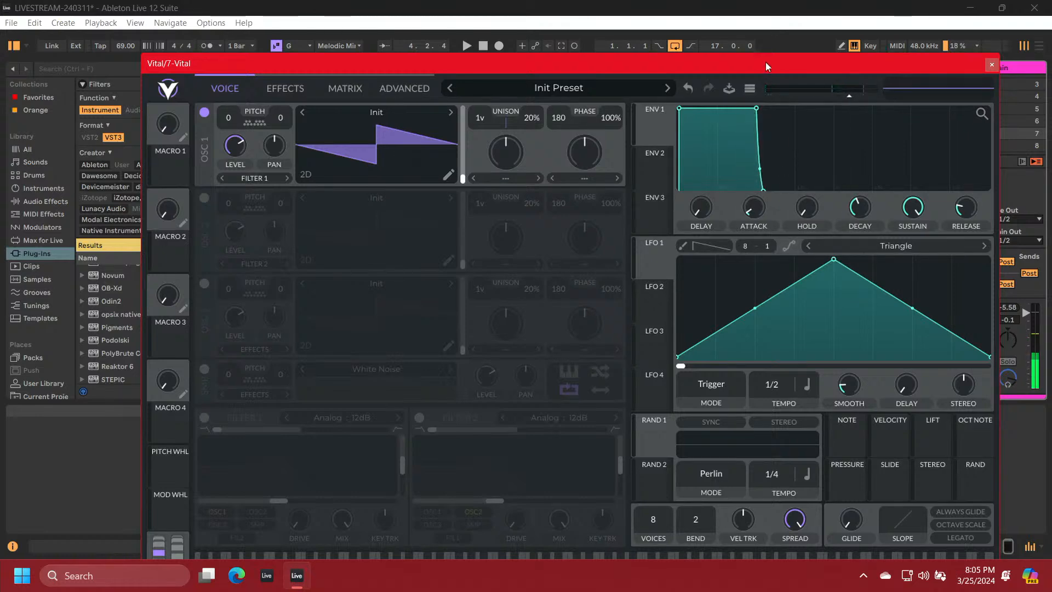
drag(765, 64, 715, 417)
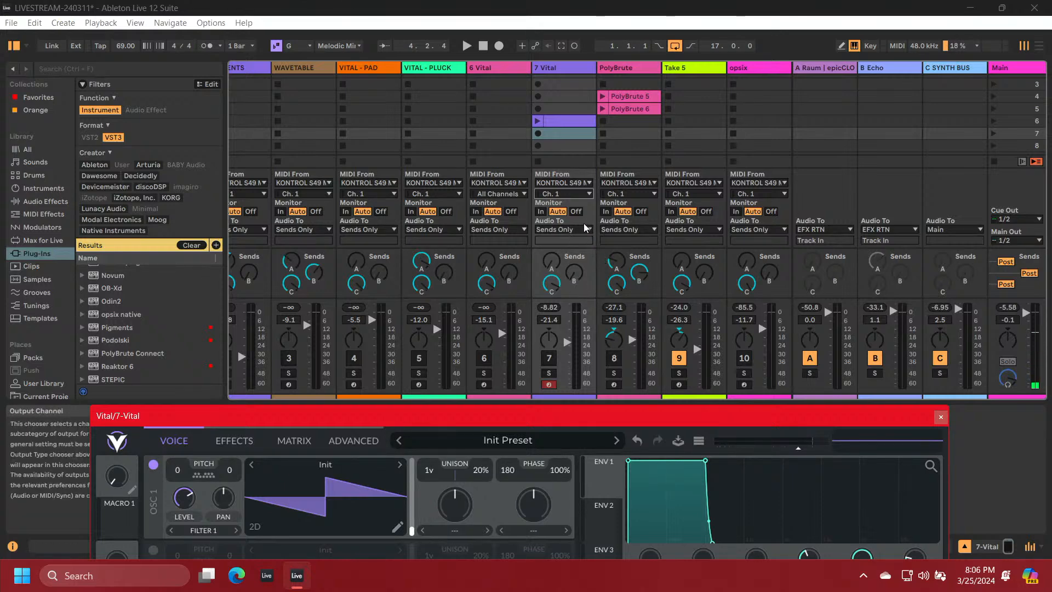
scroll(564, 144, down, 3)
scroll(564, 144, up, 4)
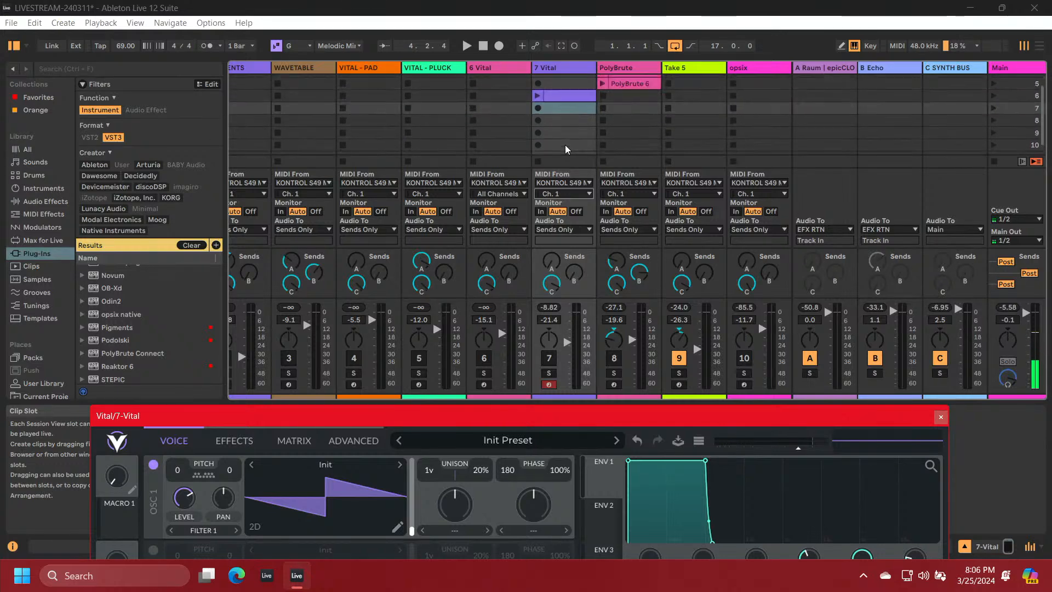
scroll(565, 145, down, 2)
scroll(565, 145, up, 2)
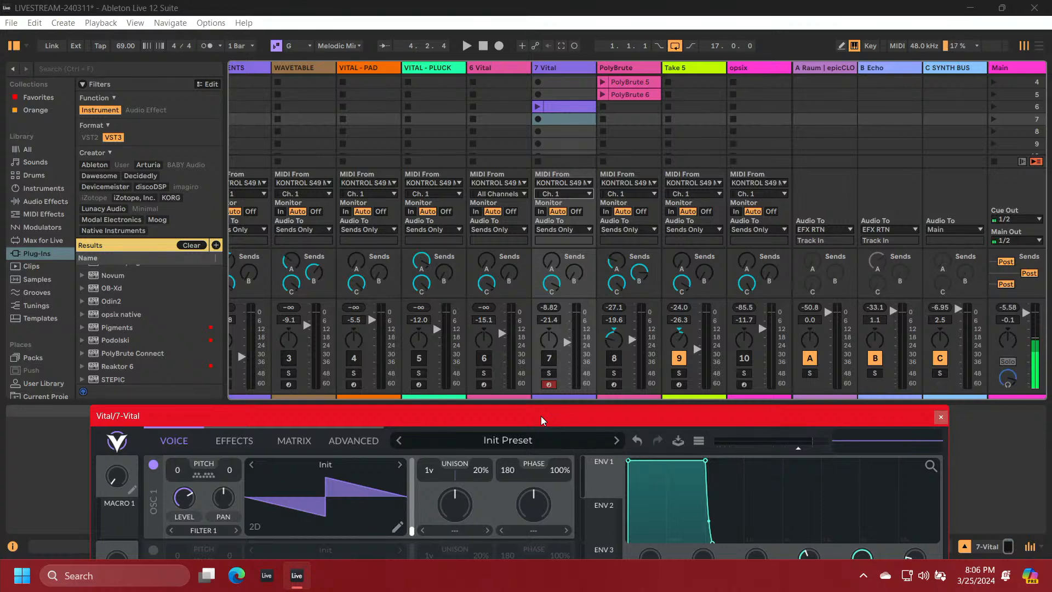
drag(541, 416, 564, 325)
drag(564, 334, 563, 438)
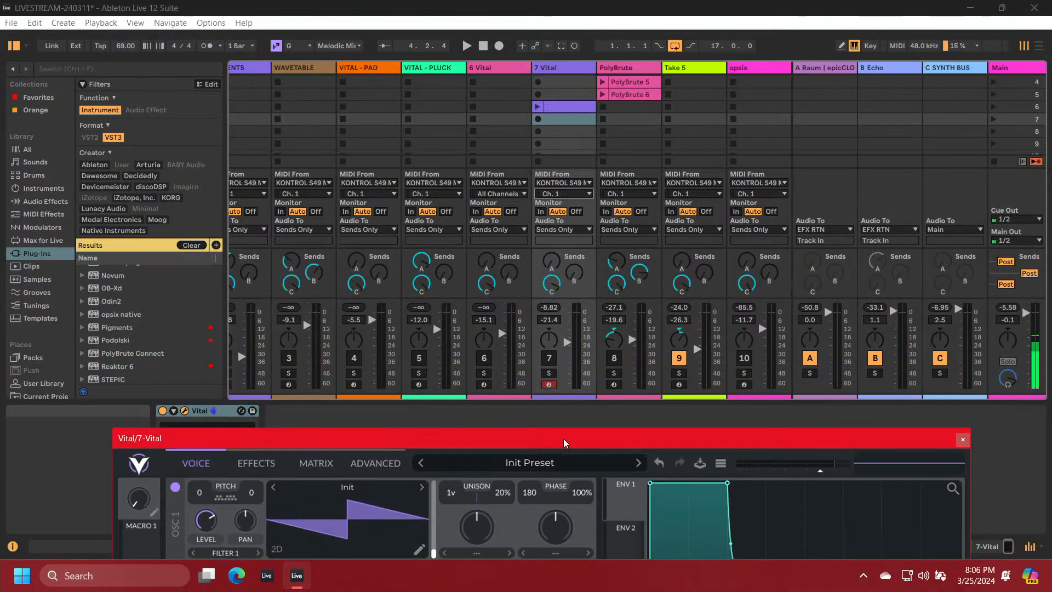
drag(563, 438, 569, 414)
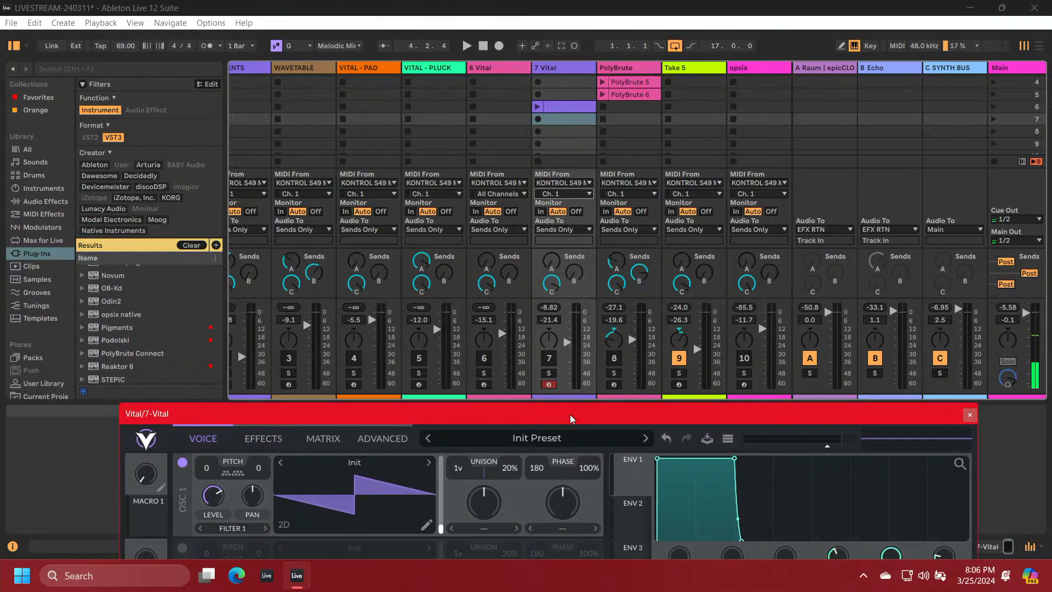
mouse_move(570, 414)
mouse_down()
mouse_move(589, 308)
mouse_move(565, 367)
mouse_move(570, 438)
mouse_move(574, 421)
mouse_up()
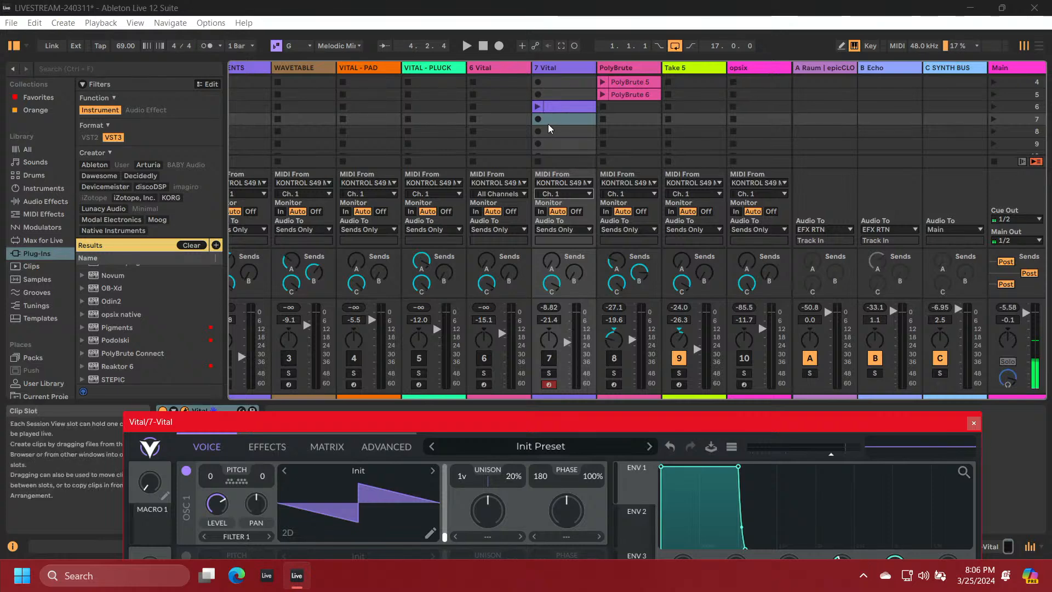
Delete the clip in scene 6 of the 7 Vital track
scroll(548, 125, up, 2)
scroll(549, 123, down, 2)
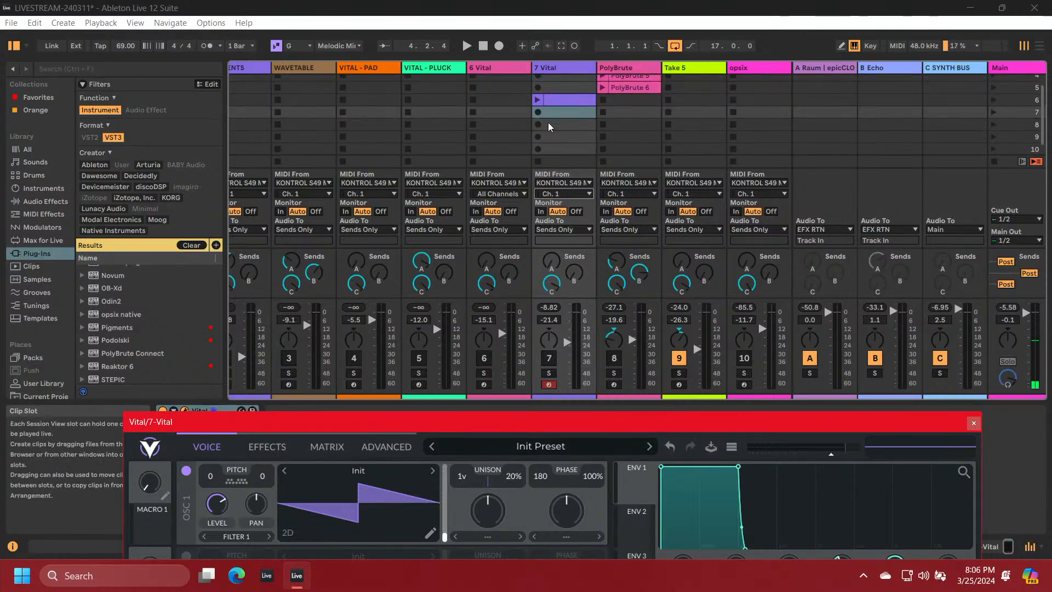
click(554, 101)
key(Delete)
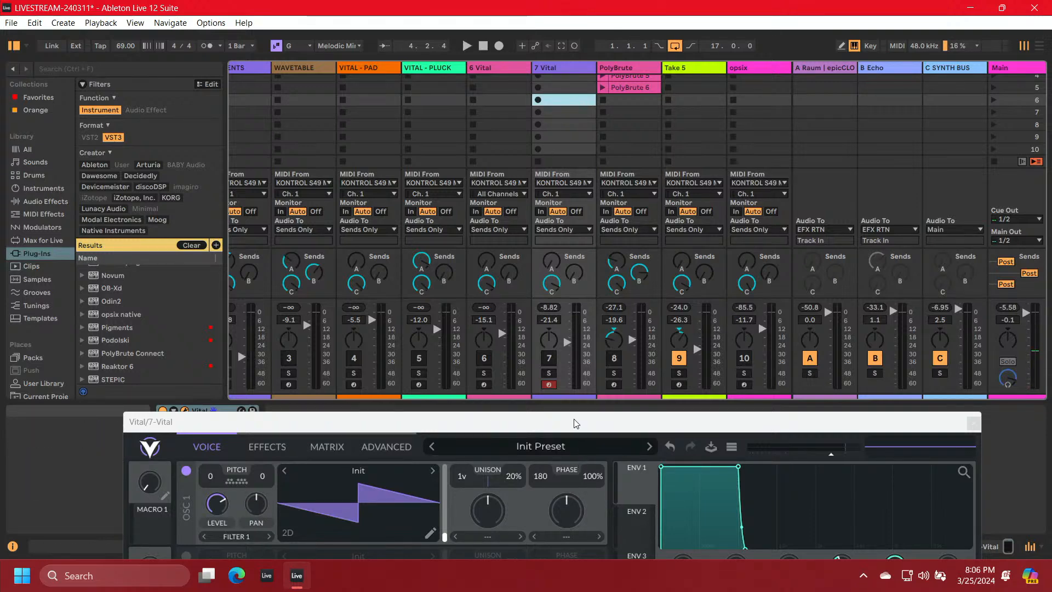
Briefly activate the 7 Vital track to test its sound, and deactivate it again
click(553, 360)
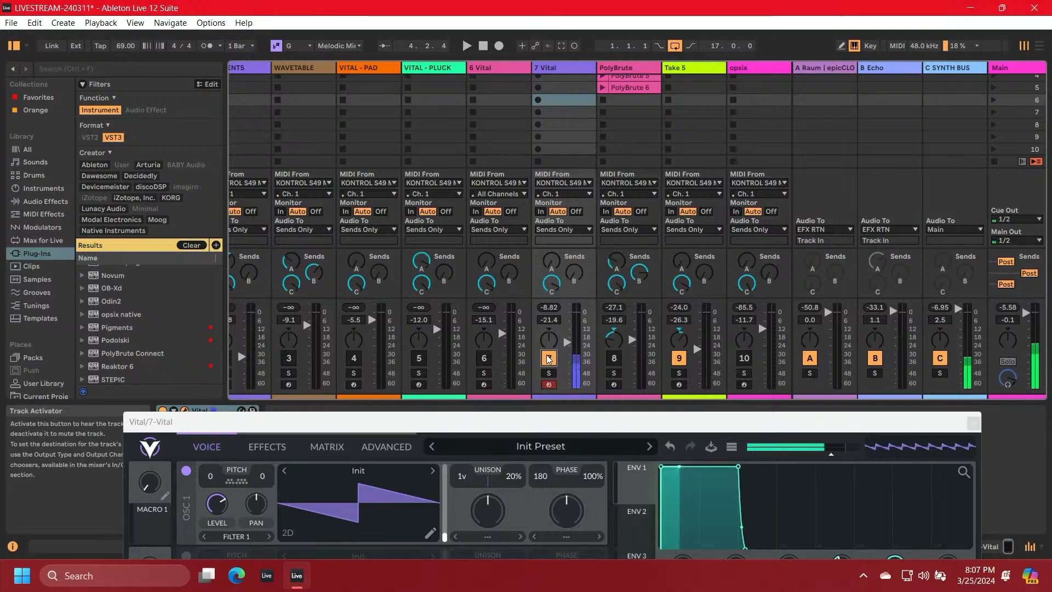
click(547, 359)
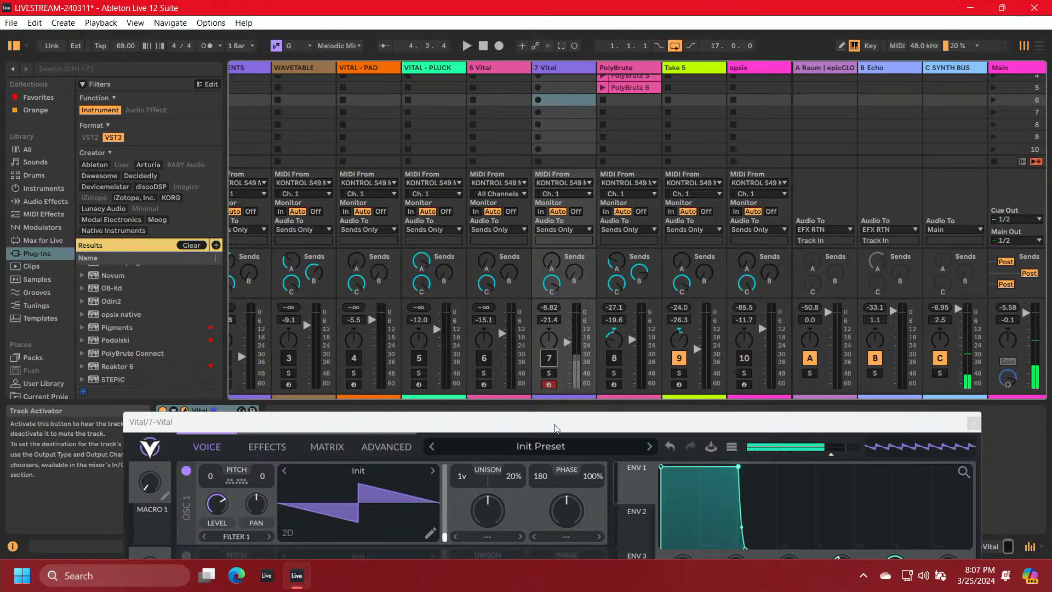
drag(552, 416, 550, 39)
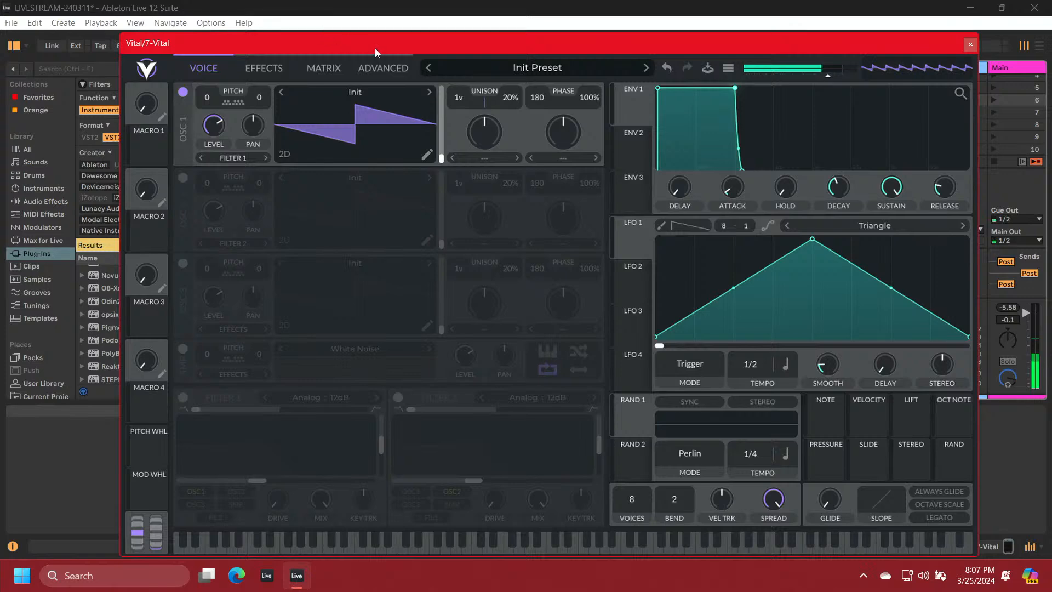
drag(521, 48, 504, 478)
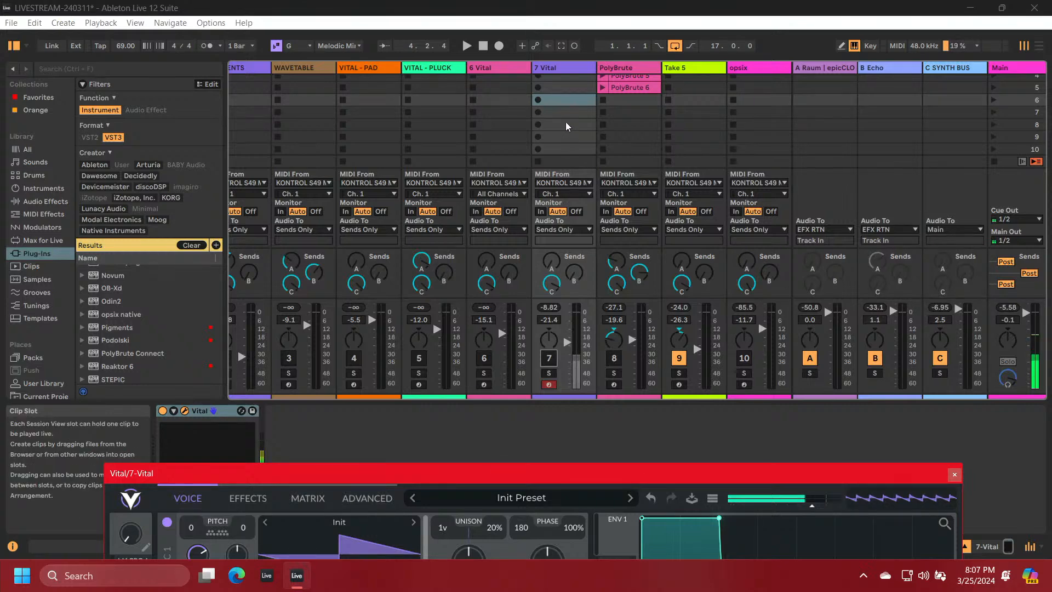
Activate the VITAL - PAD track and delete the 7 Vital track
scroll(565, 122, up, 3)
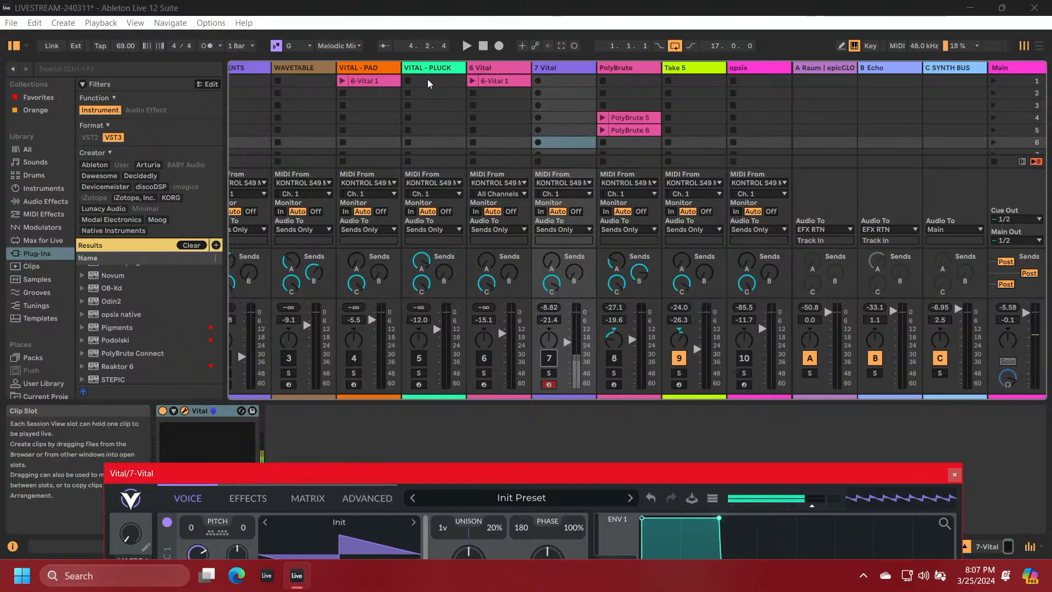
click(354, 362)
click(353, 359)
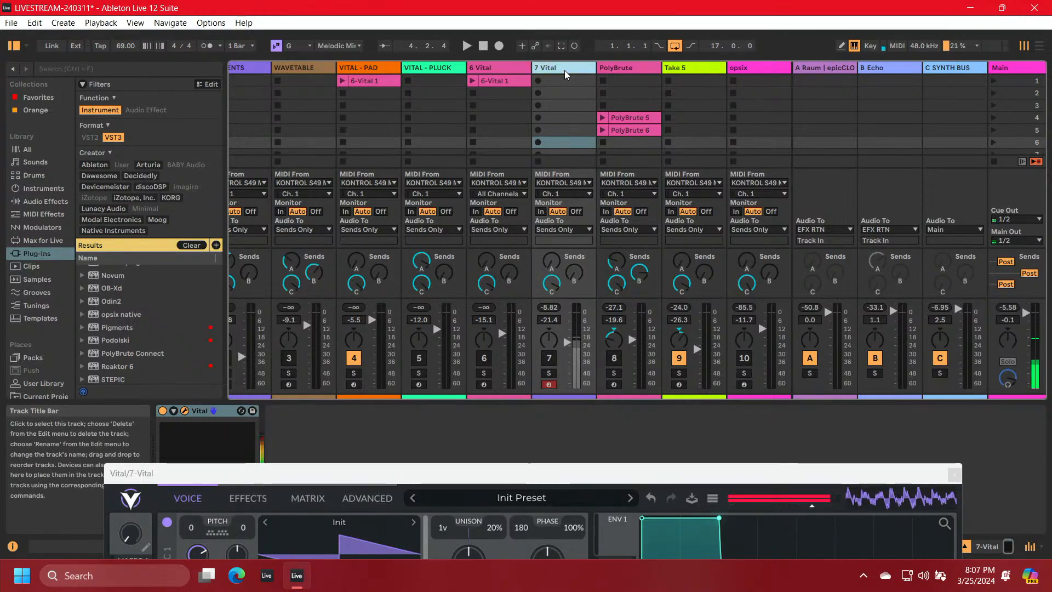
key(Delete)
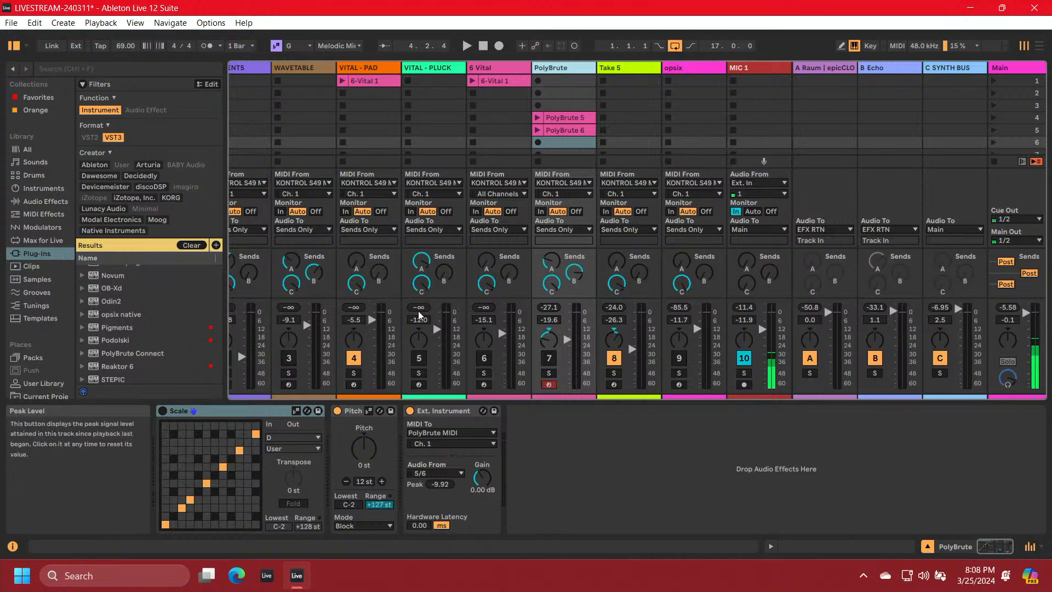
Arm the VITAL - PAD track for recording and turn on its Vital instrument
click(353, 385)
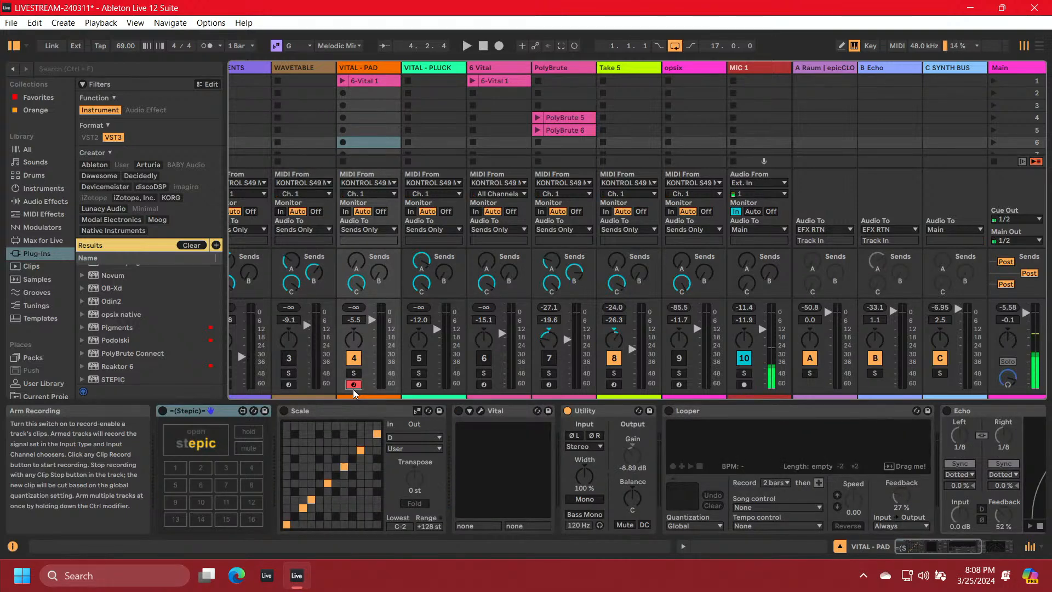
click(458, 411)
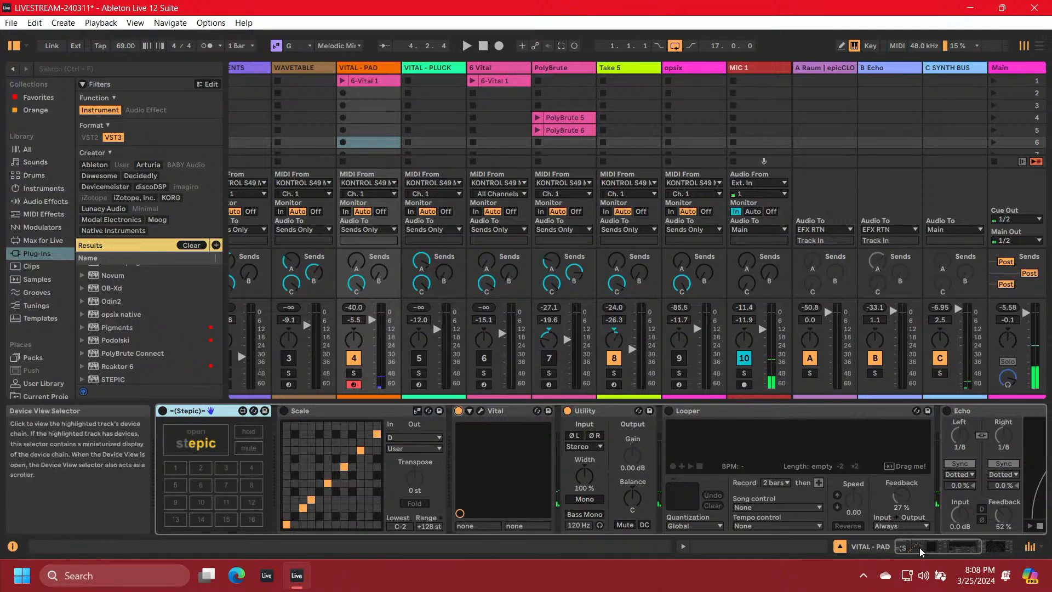
Open the VITAL - PAD track's Vital plug-in window and initialize its preset
drag(921, 548, 856, 569)
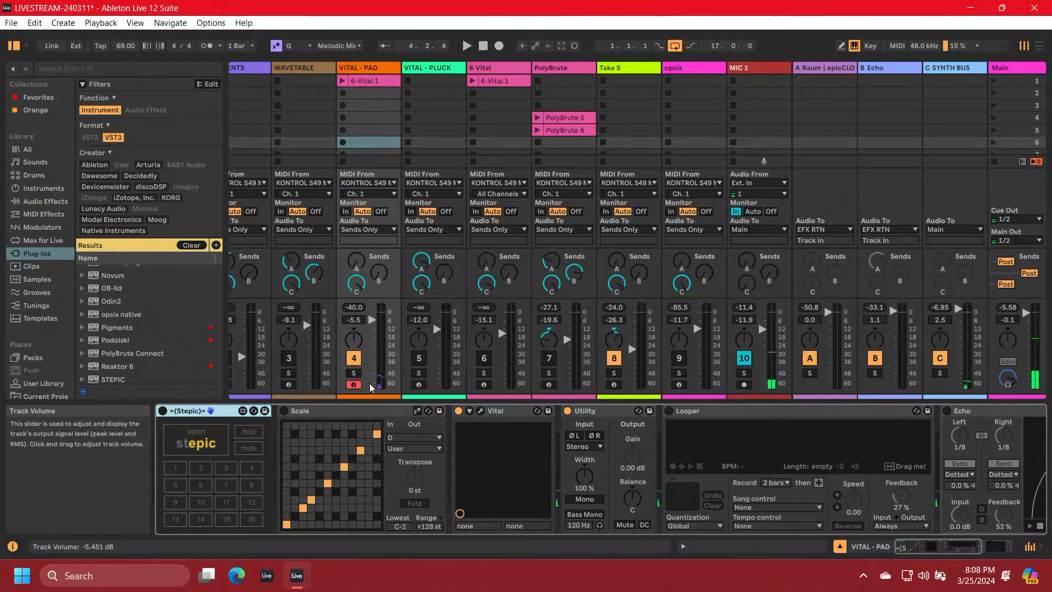
click(480, 411)
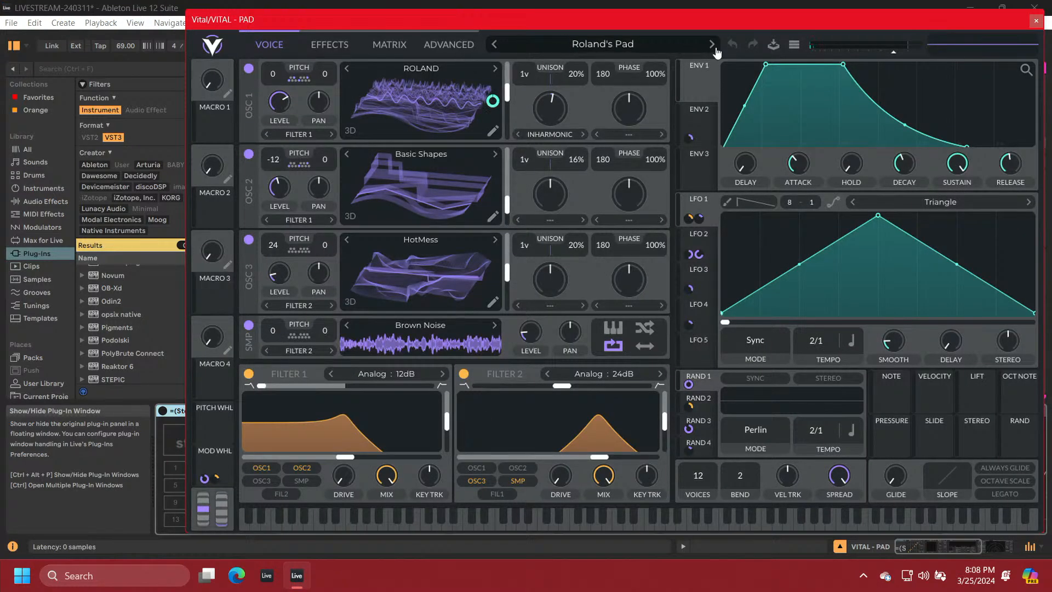
click(791, 46)
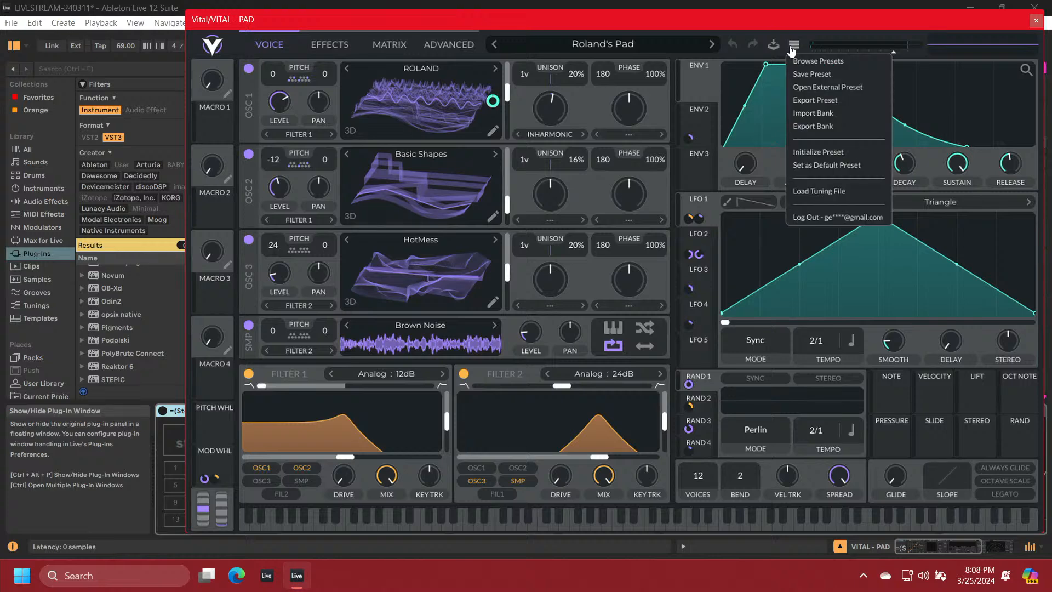
click(810, 151)
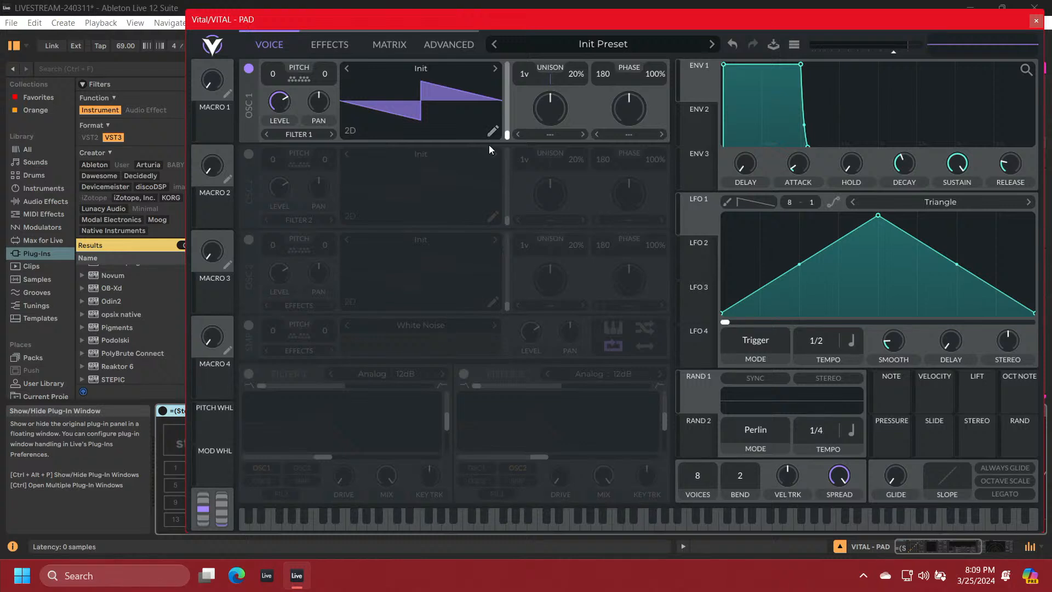
Open oscillator 1's wavetable editor and set the Wave Source blend to Waveform Blend
click(492, 130)
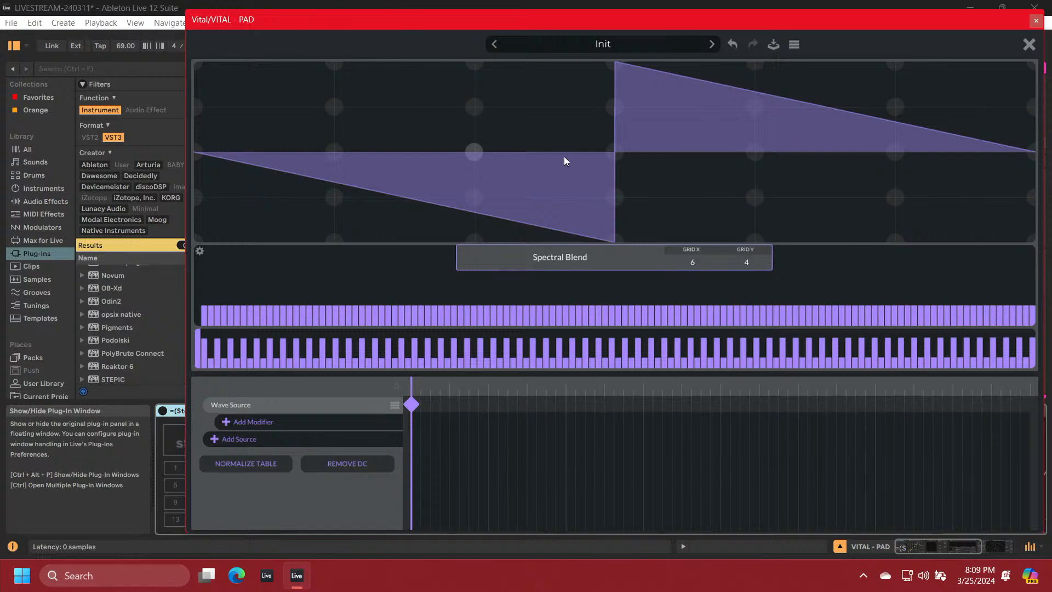
click(540, 262)
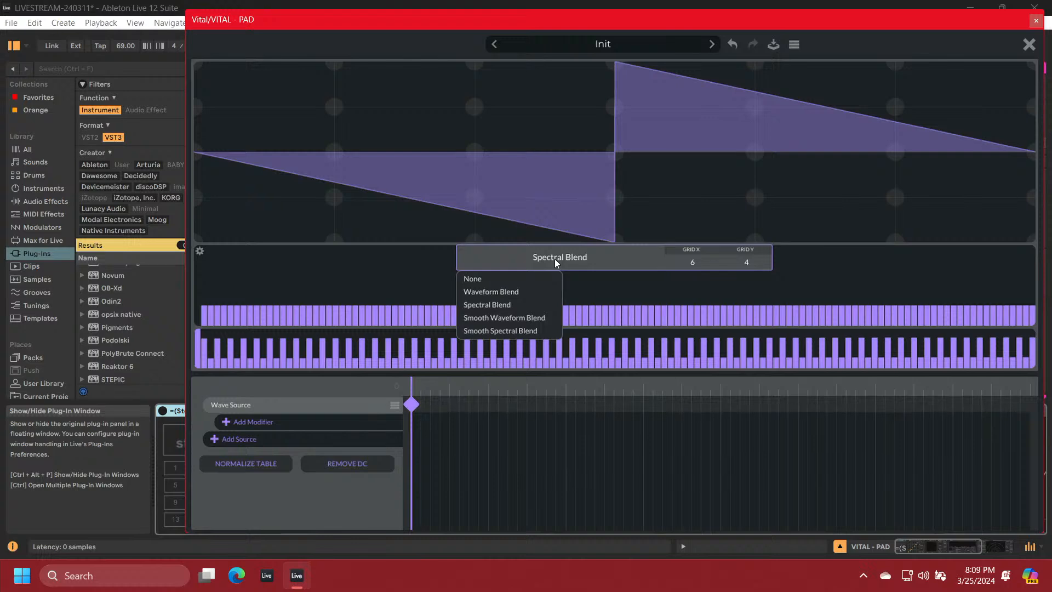
click(505, 291)
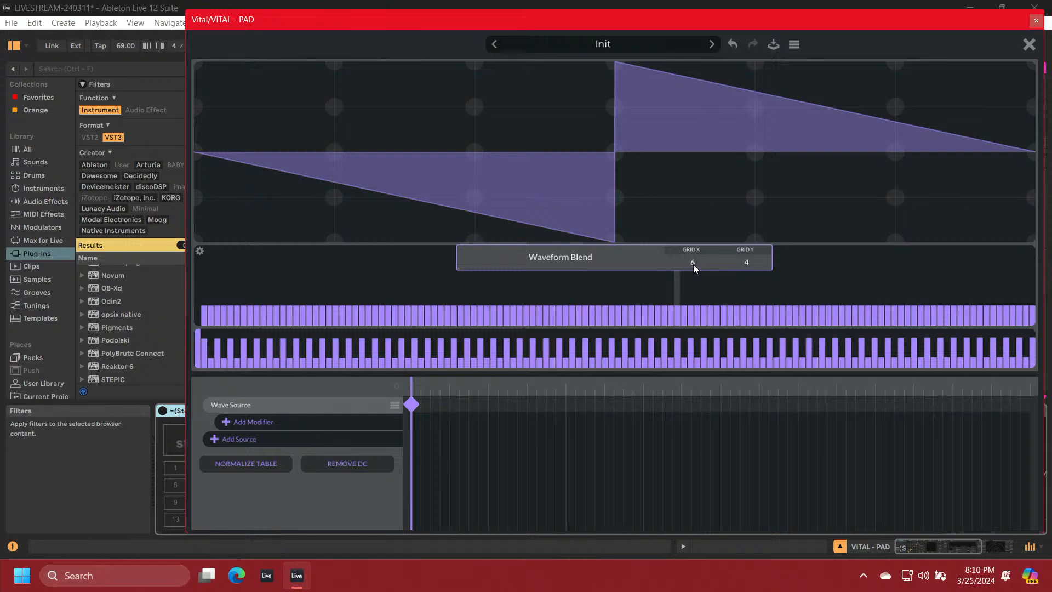
Set the waveform grid's Grid X to 16
drag(692, 264, 703, 236)
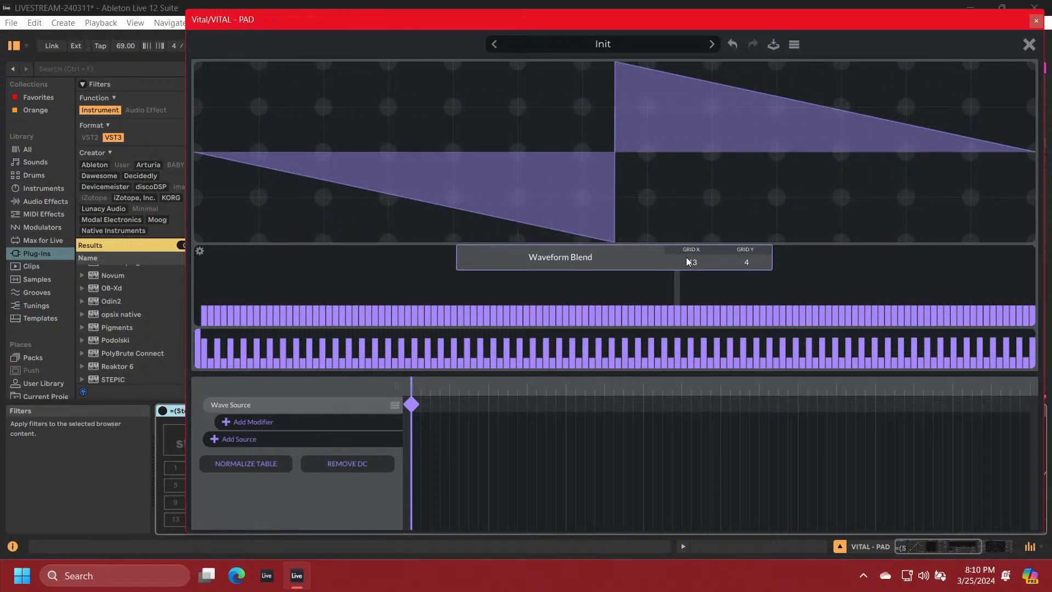
drag(689, 259, 690, 253)
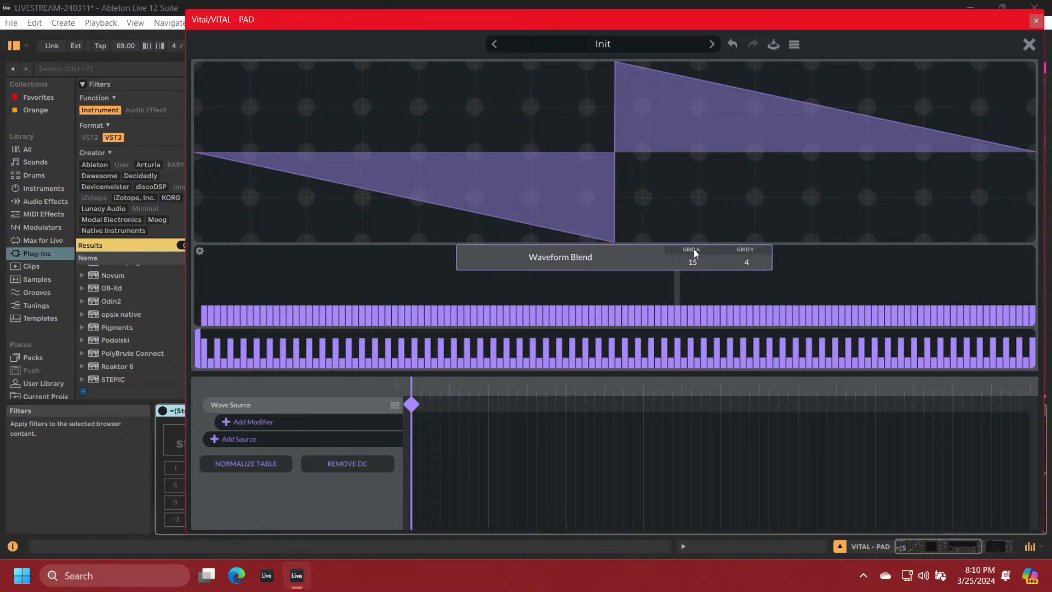
drag(693, 265, 693, 260)
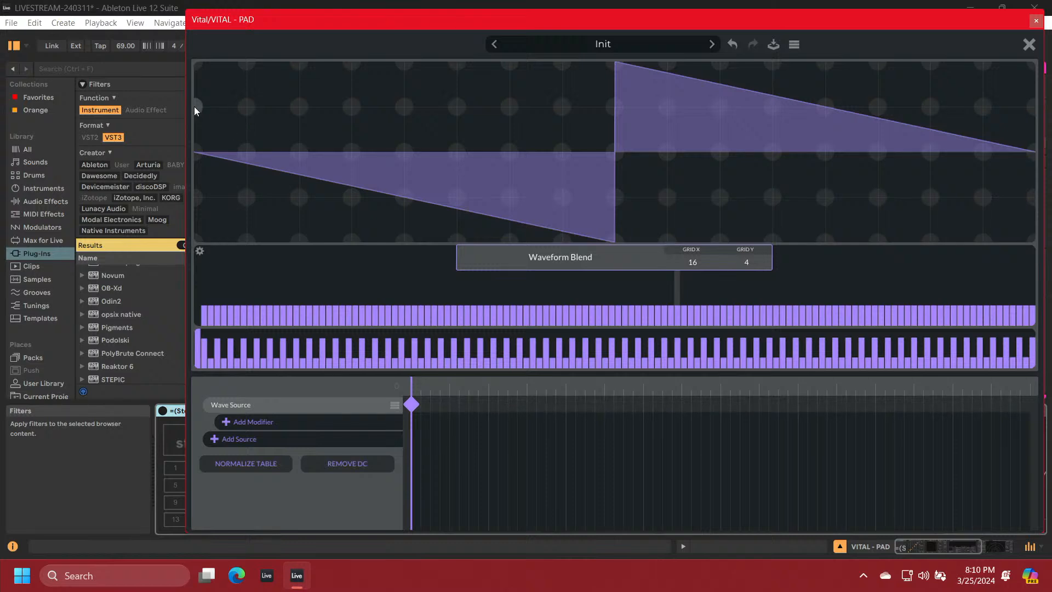
Redraw the waveform across the full cycle as a grid-aligned zigzag with dips below zero, flat-topped peaks and a flat end
drag(225, 132, 244, 150)
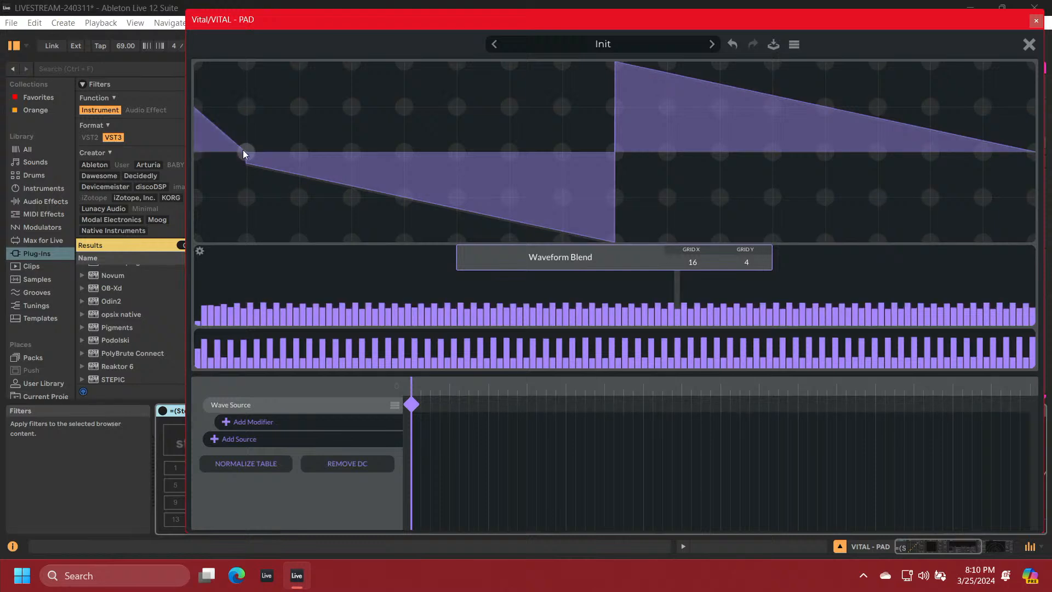
click(298, 108)
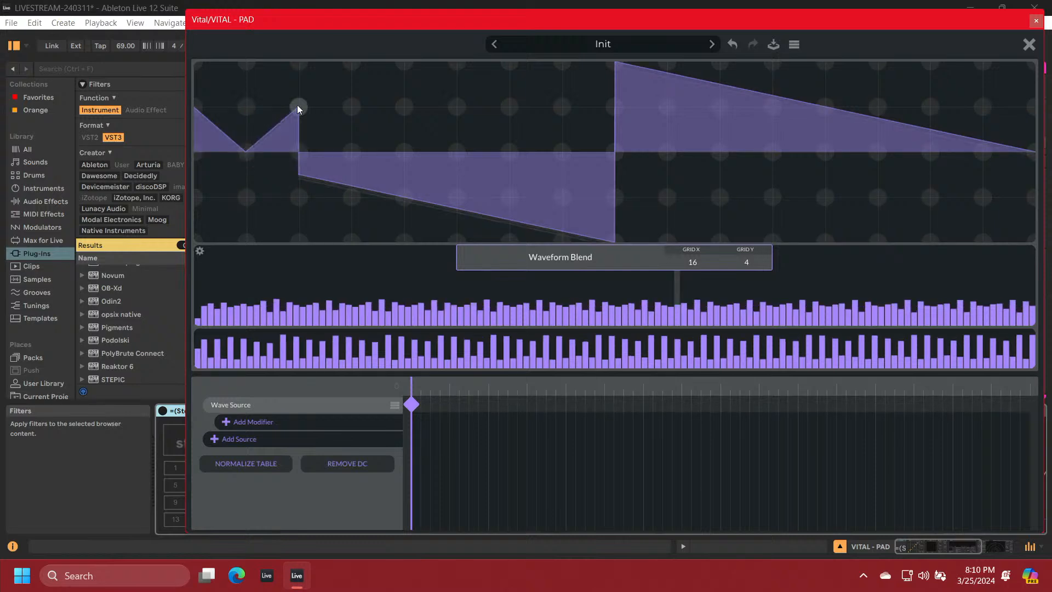
click(350, 195)
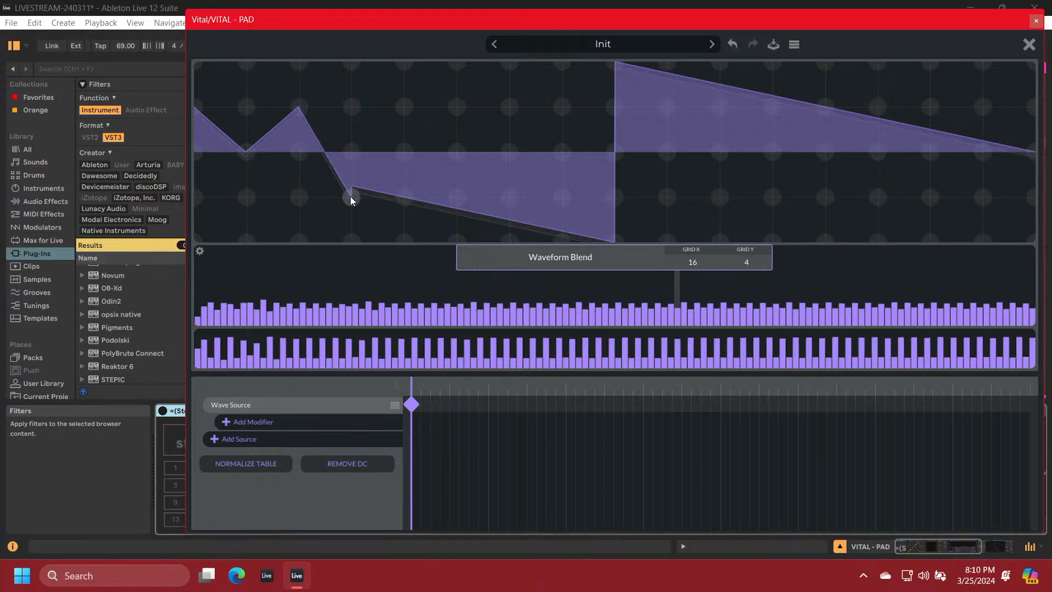
click(457, 106)
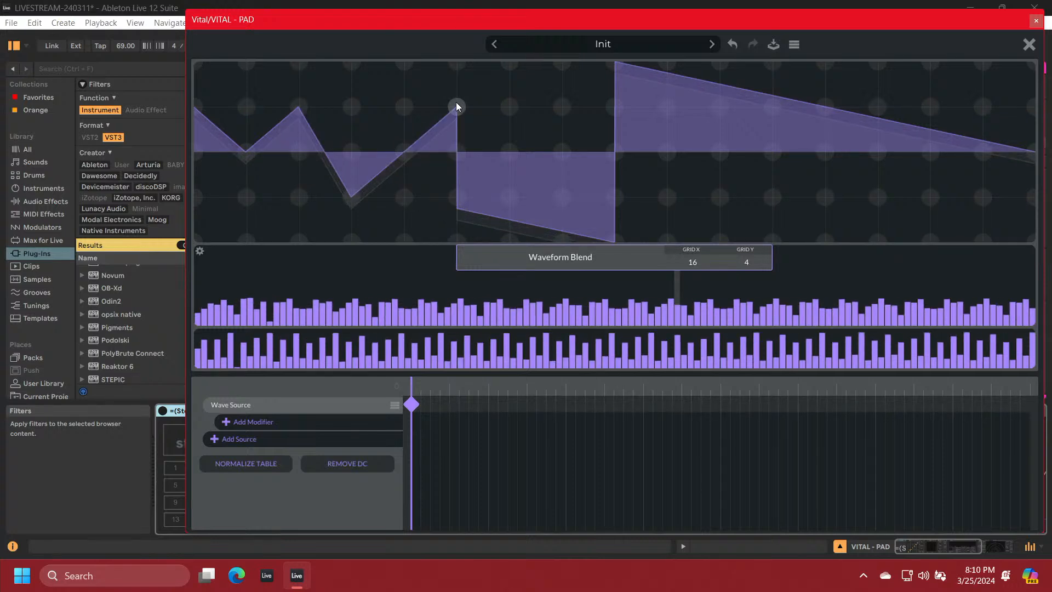
click(562, 107)
click(615, 152)
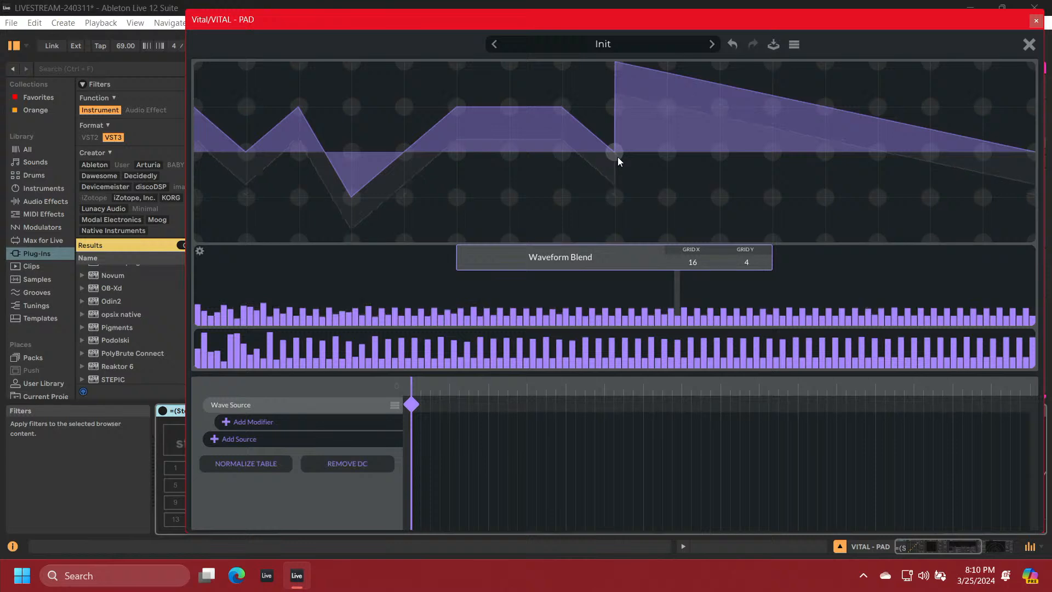
click(666, 196)
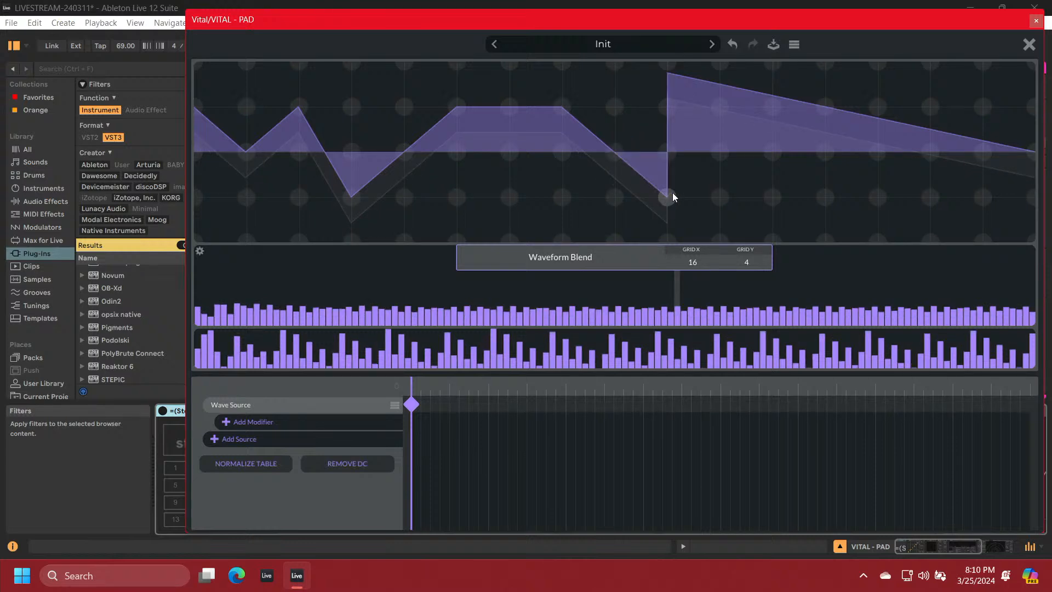
click(769, 102)
drag(773, 100, 1028, 149)
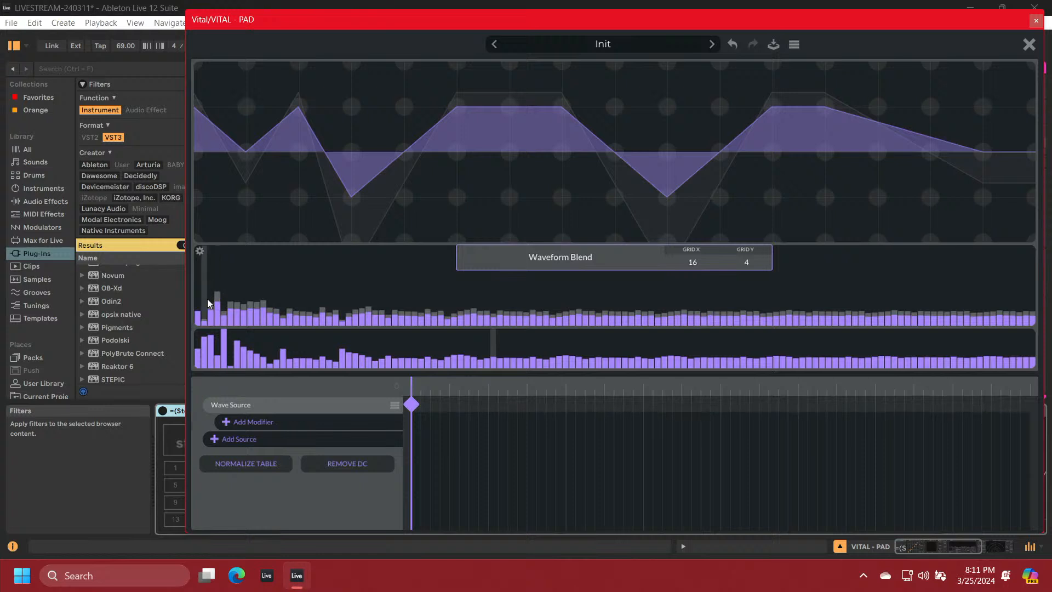
Reshape the first frame's harmonic amplitude and phase bars into several humps across the low, middle and upper harmonics
mouse_move(207, 301)
mouse_down()
mouse_move(208, 315)
mouse_move(244, 294)
mouse_move(278, 293)
mouse_move(356, 317)
mouse_up()
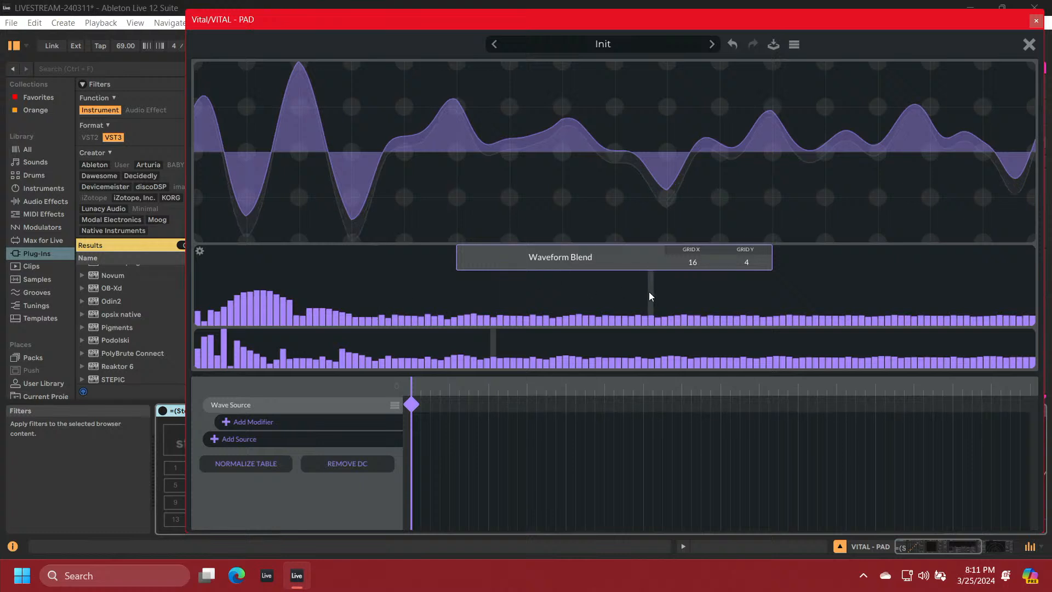
mouse_move(823, 318)
mouse_down()
mouse_move(819, 291)
mouse_move(832, 297)
mouse_move(833, 285)
mouse_move(823, 264)
mouse_move(818, 325)
mouse_move(783, 288)
mouse_move(767, 313)
mouse_move(735, 292)
mouse_move(706, 291)
mouse_up()
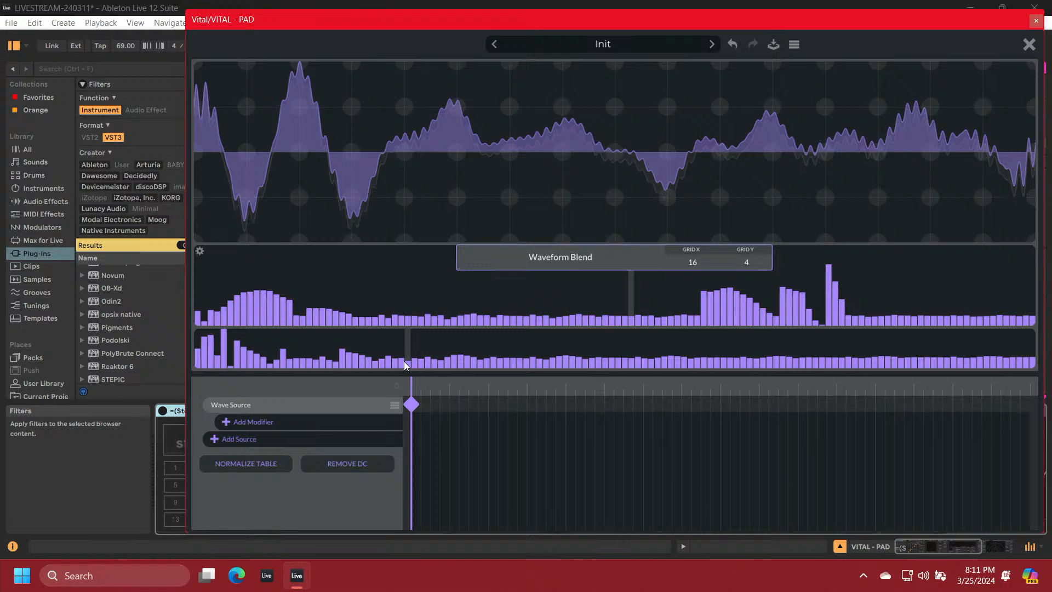
drag(447, 346, 488, 350)
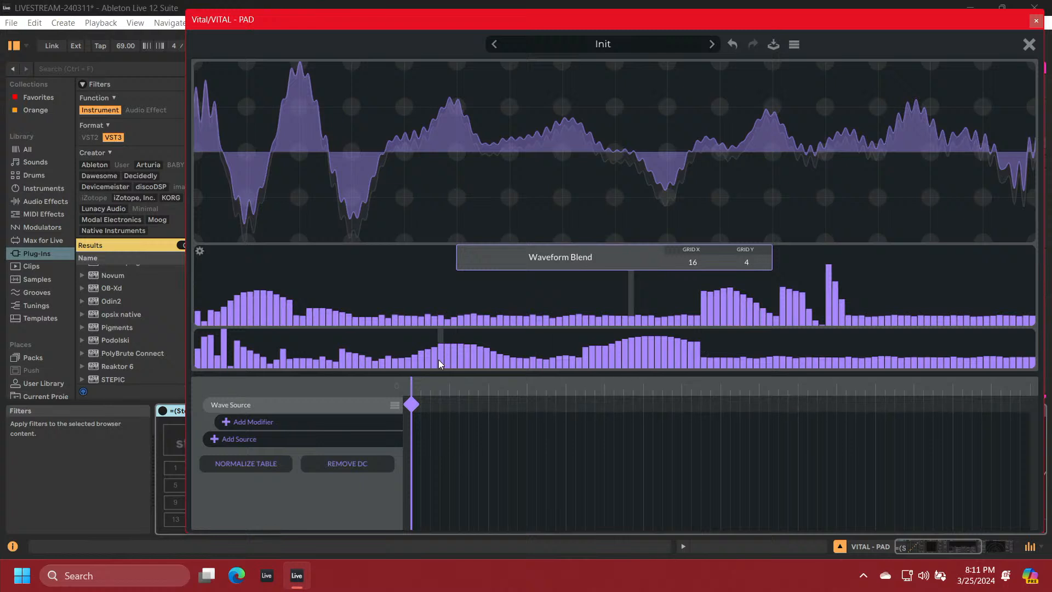
mouse_move(222, 343)
mouse_down()
mouse_move(228, 357)
mouse_move(265, 353)
mouse_move(268, 322)
mouse_up()
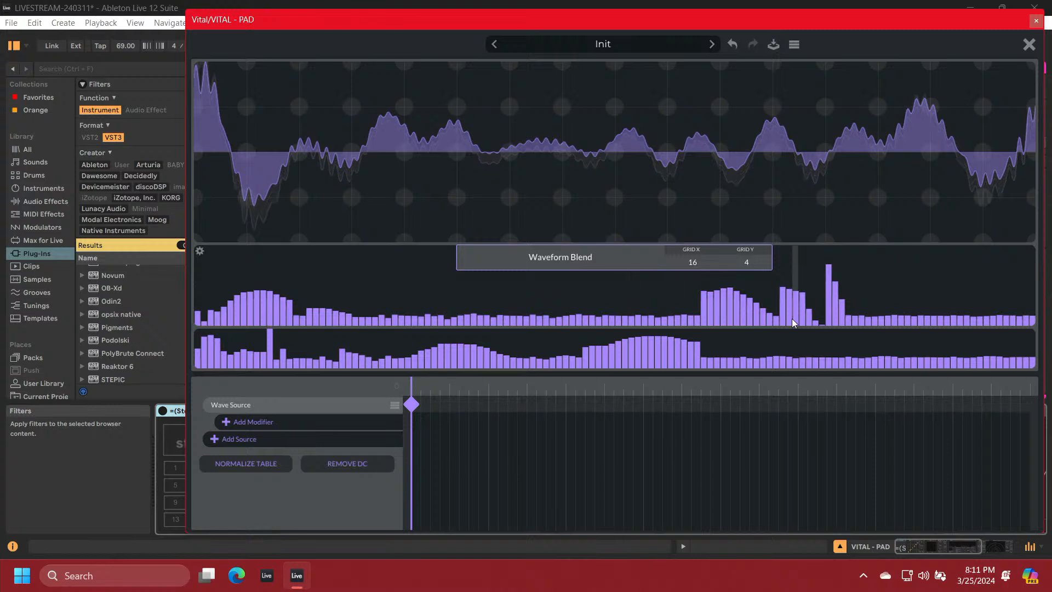
drag(844, 364, 903, 342)
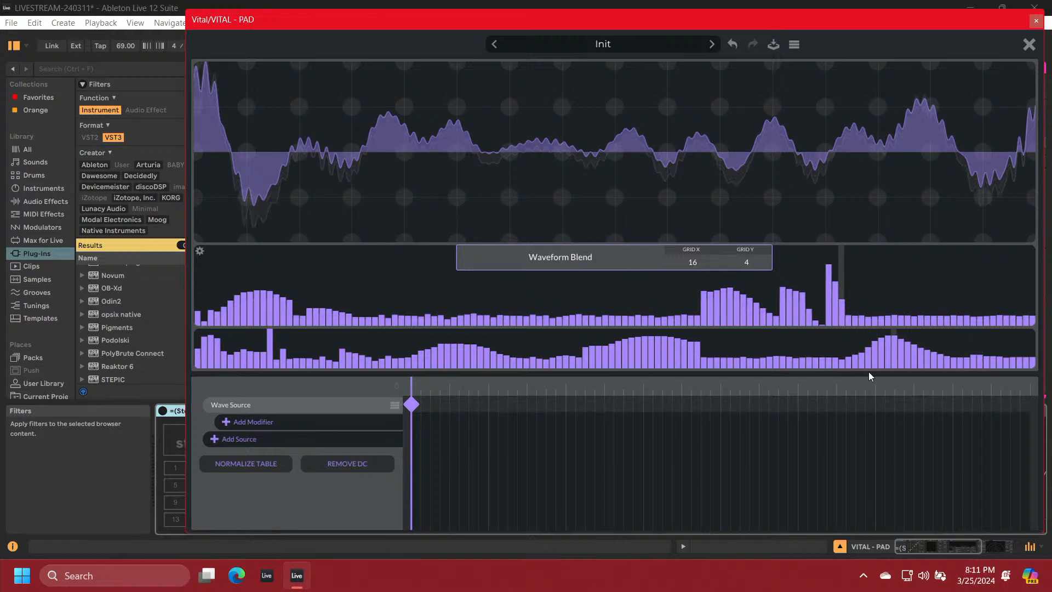
mouse_move(819, 363)
mouse_down()
mouse_move(750, 346)
mouse_move(688, 349)
mouse_up()
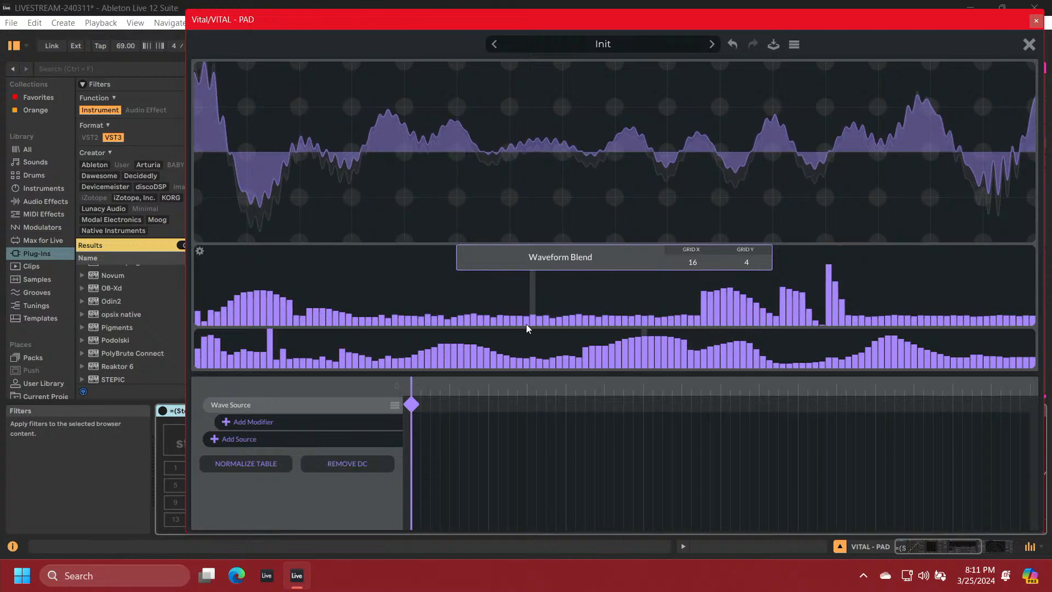
mouse_move(495, 319)
mouse_down()
mouse_move(590, 277)
mouse_move(708, 317)
mouse_up()
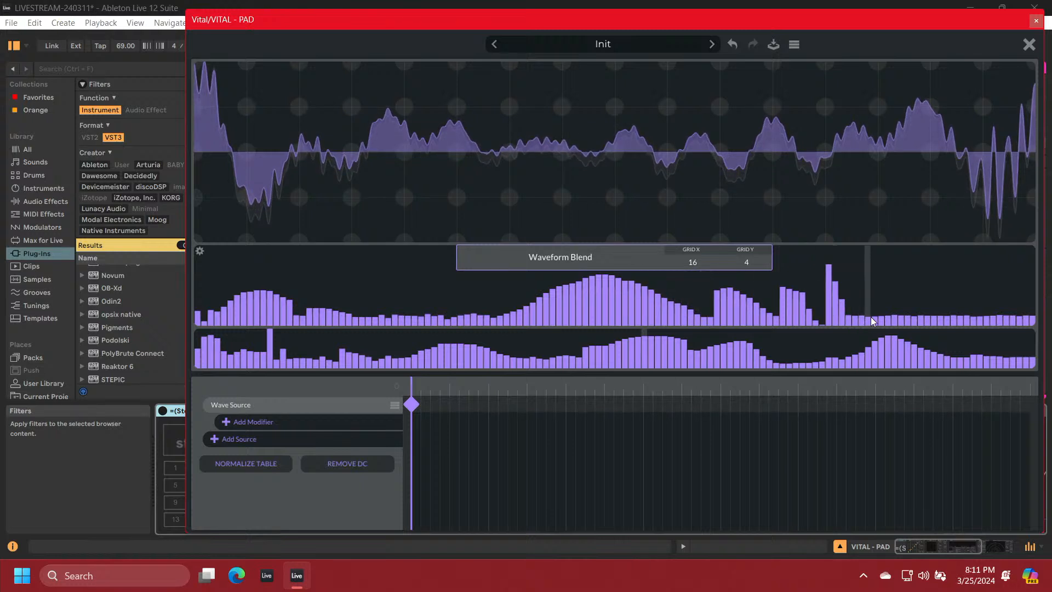
mouse_move(875, 314)
mouse_down()
mouse_move(965, 250)
mouse_move(1018, 316)
mouse_up()
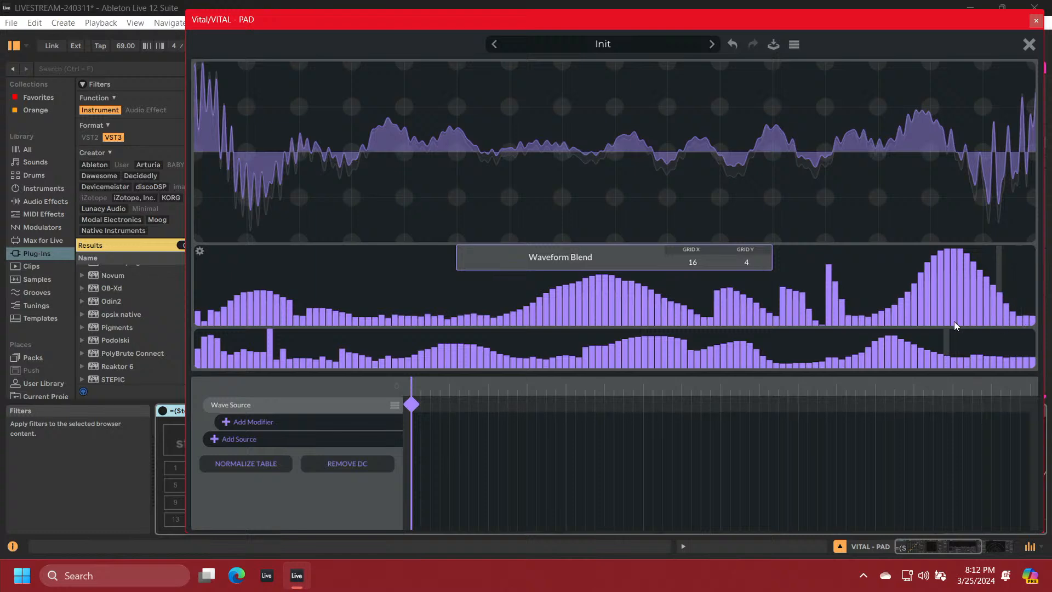
Create a second Wave Source keyframe and align it with the playhead at position 32
click(489, 395)
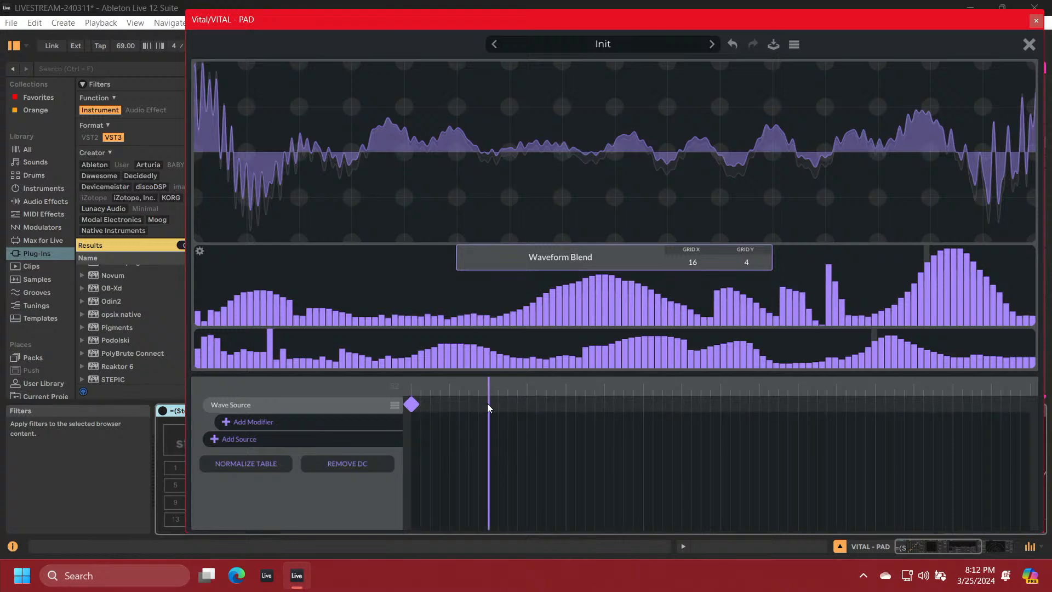
right_click(489, 408)
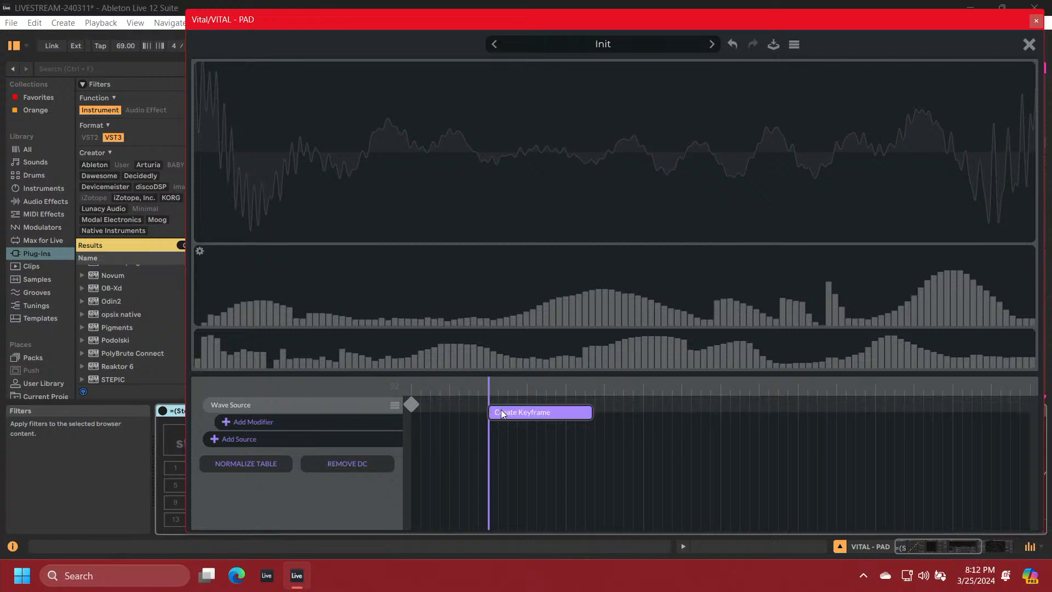
click(502, 411)
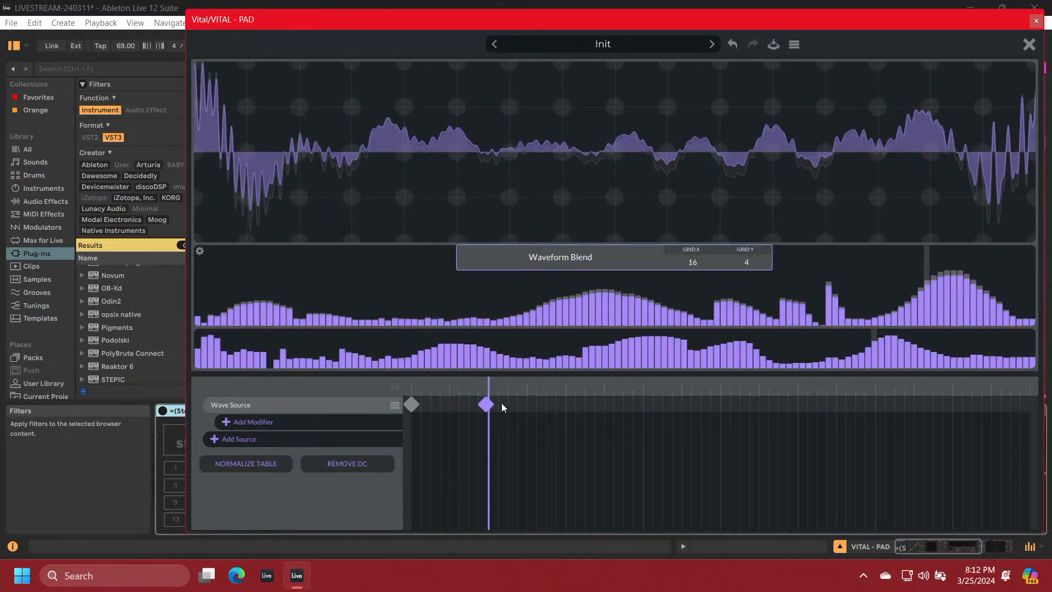
drag(485, 409, 490, 415)
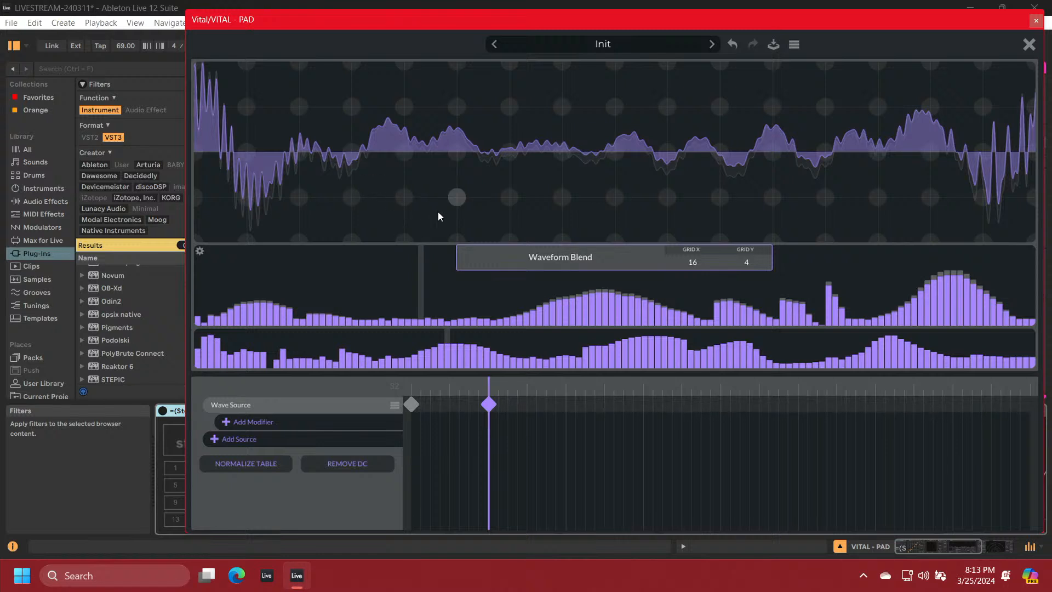
Edit the second keyframe's spectrum with two low-harmonic amplitude spikes, a low-harmonic phase hump and a broad boost of the upper harmonics
drag(250, 312, 259, 287)
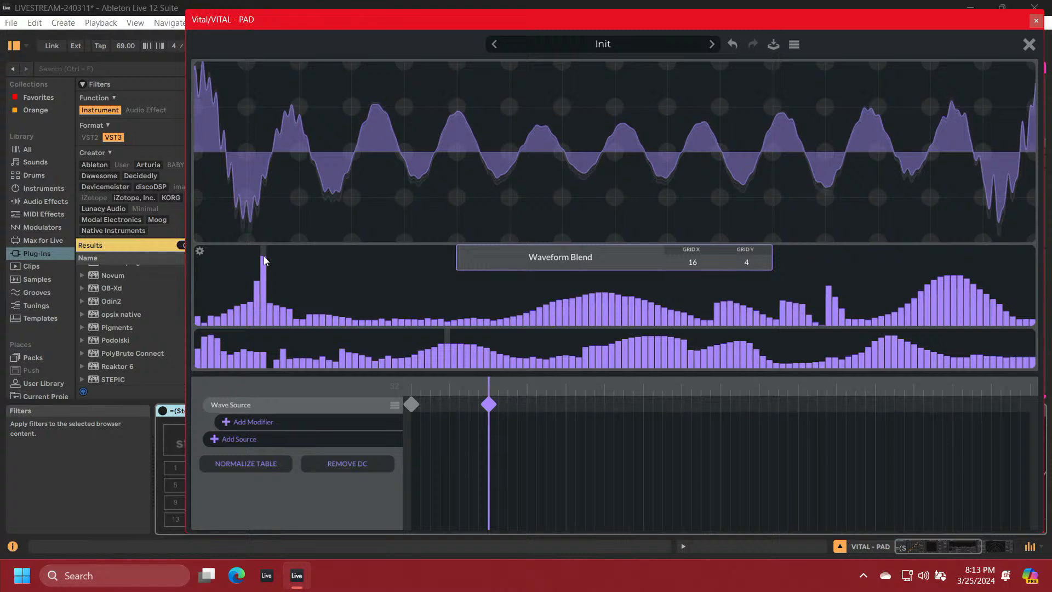
drag(294, 310, 293, 279)
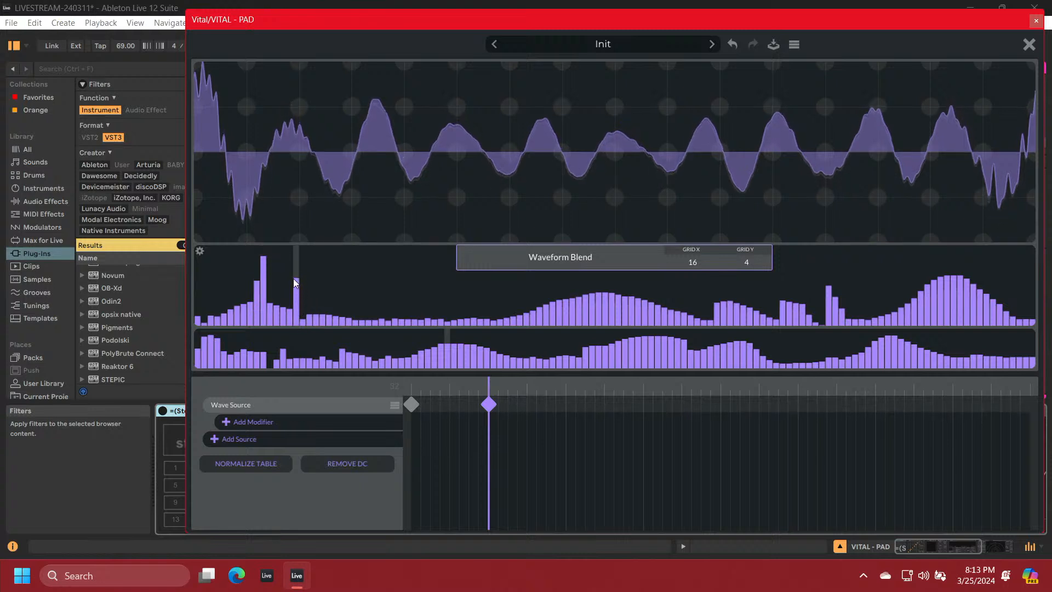
mouse_move(239, 357)
mouse_down()
mouse_move(274, 339)
mouse_move(314, 346)
mouse_up()
mouse_move(599, 294)
mouse_down()
mouse_move(602, 324)
mouse_move(781, 252)
mouse_move(877, 241)
mouse_move(941, 264)
mouse_up()
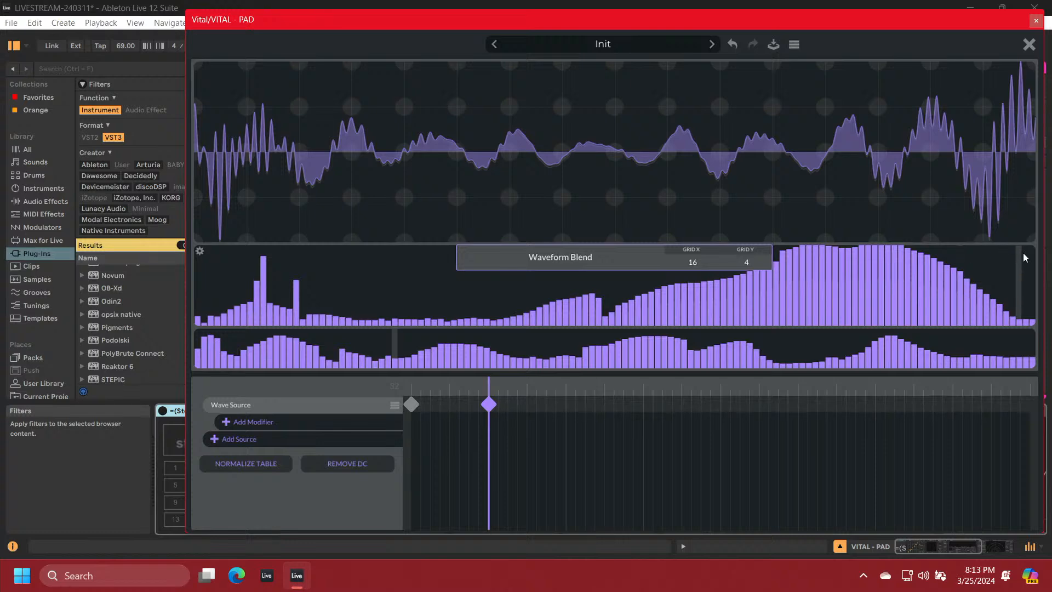
Create a third Wave Source keyframe and align it with the playhead at position 64
click(566, 389)
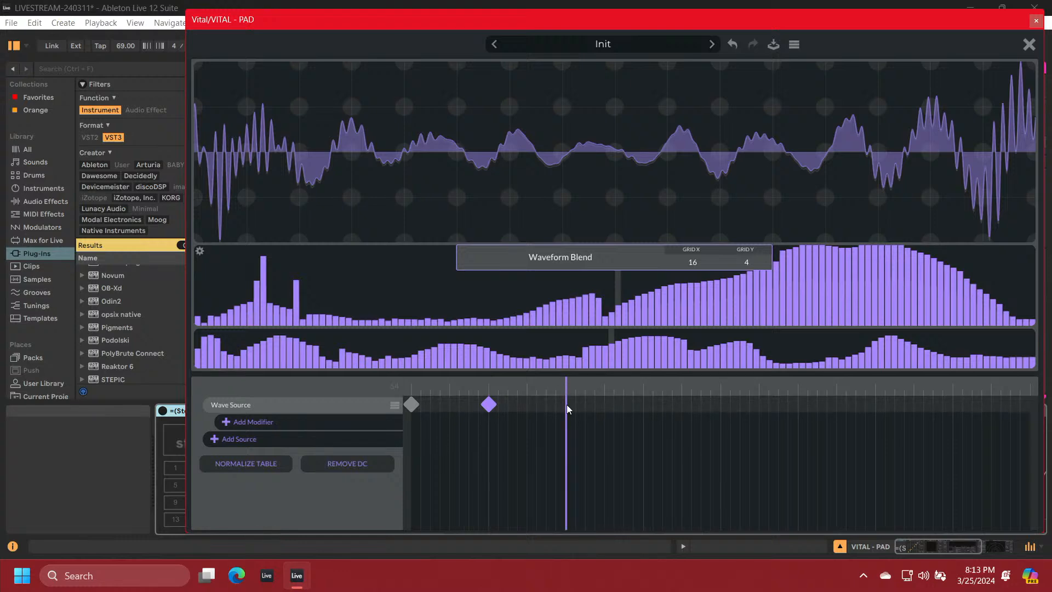
right_click(564, 408)
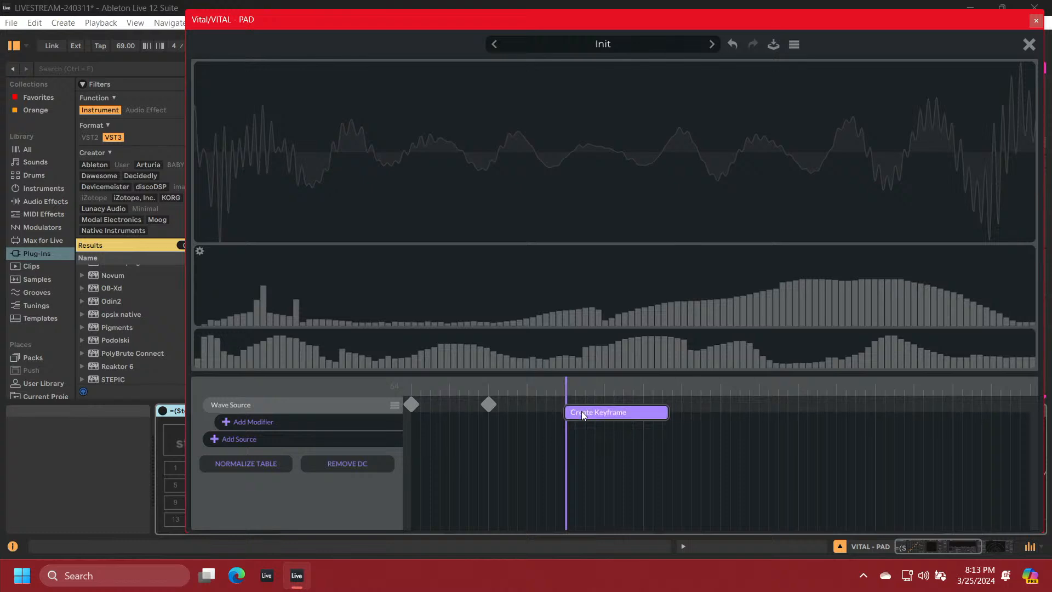
click(581, 414)
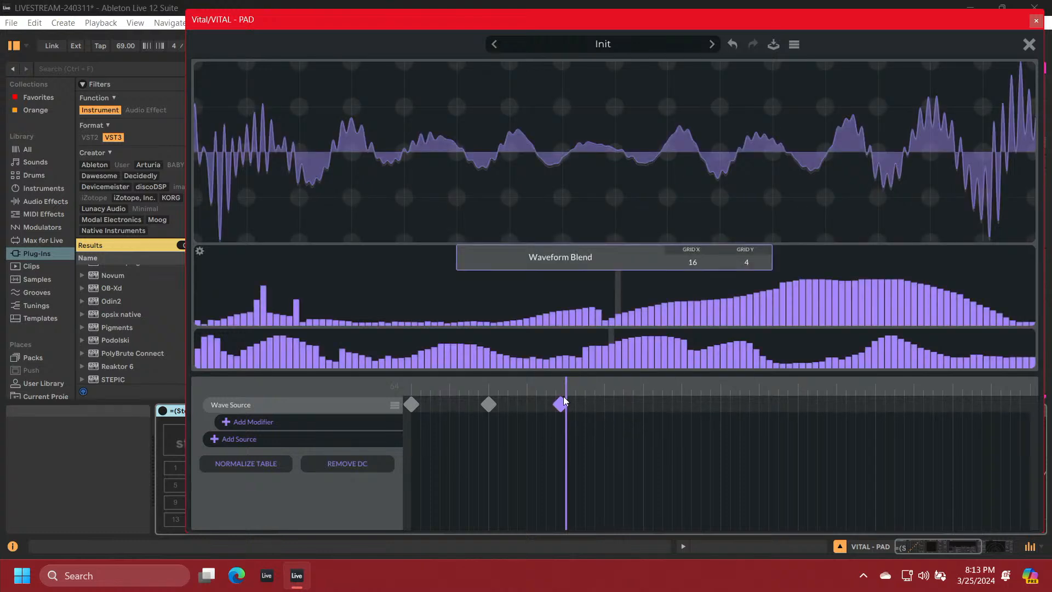
drag(563, 407, 569, 409)
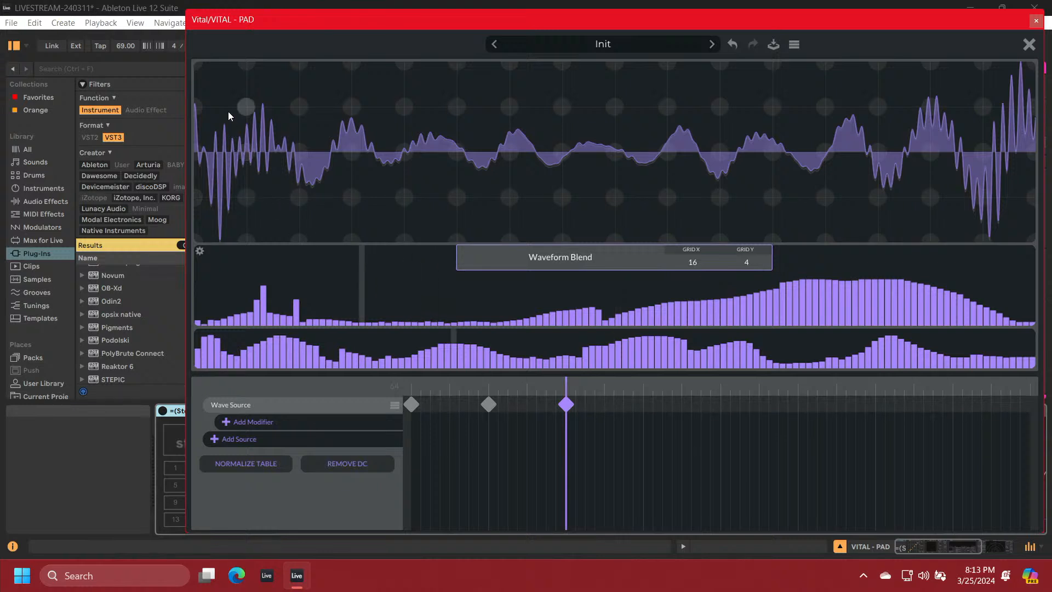
Redraw the third keyframe's waveform as a grid-aligned zigzag starting at full height, with alternating peaks and troughs across the full cycle
drag(197, 64, 368, 213)
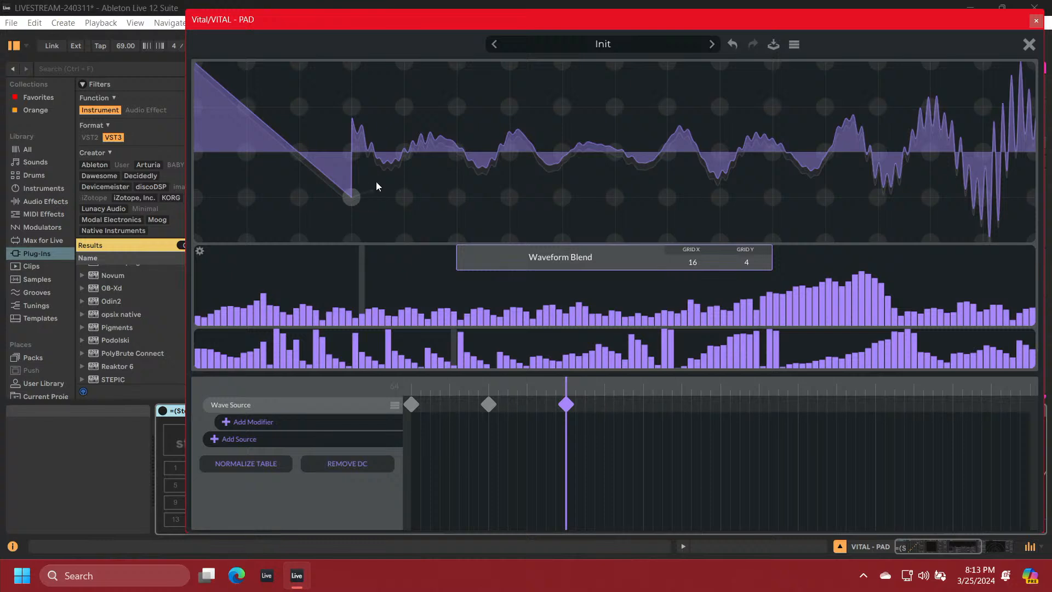
mouse_move(455, 83)
mouse_down()
mouse_move(456, 66)
mouse_move(613, 239)
mouse_move(651, 90)
mouse_move(669, 100)
mouse_up()
mouse_move(718, 165)
mouse_down()
mouse_move(774, 197)
mouse_move(880, 65)
mouse_move(934, 151)
mouse_move(985, 191)
mouse_move(1032, 102)
mouse_up()
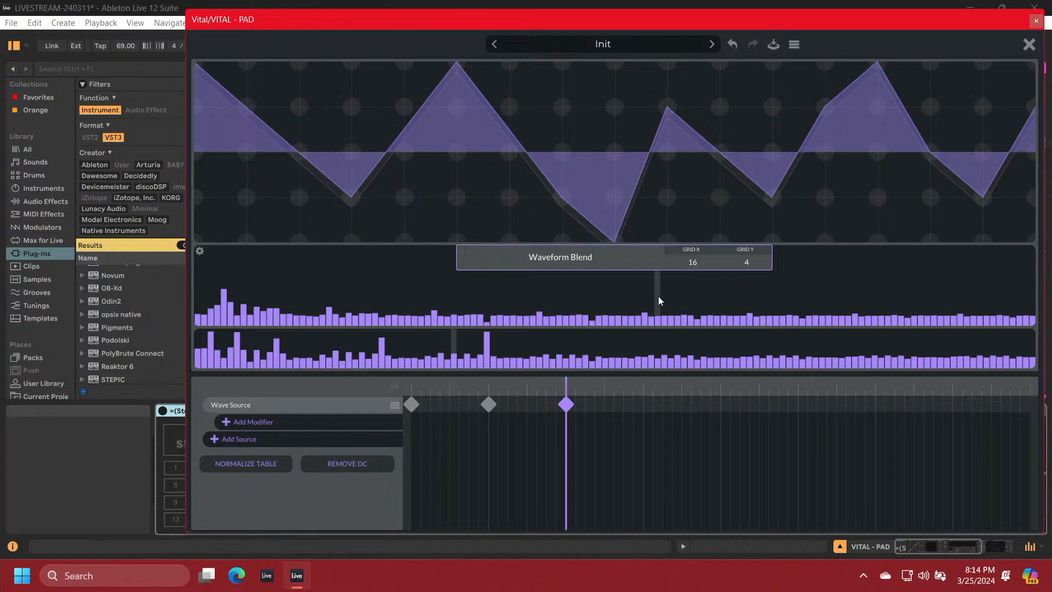
Add narrow amplitude spikes in the third keyframe's upper harmonics, trim isolated phase peaks and raise one of its lowest harmonics
mouse_move(935, 320)
mouse_down()
mouse_move(935, 239)
mouse_move(936, 275)
mouse_move(935, 248)
mouse_move(935, 258)
mouse_up()
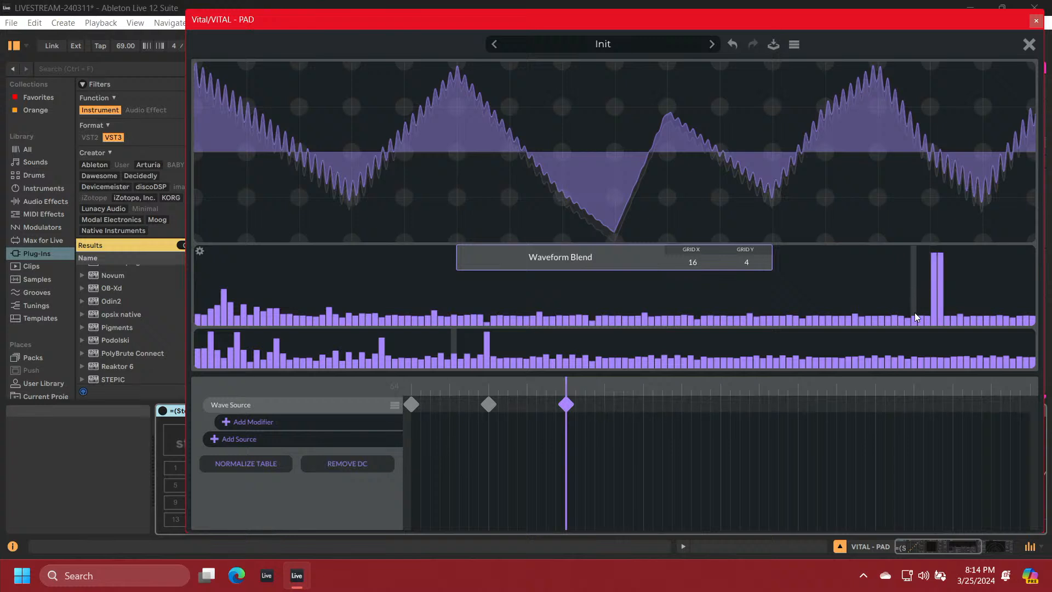
drag(915, 318, 919, 260)
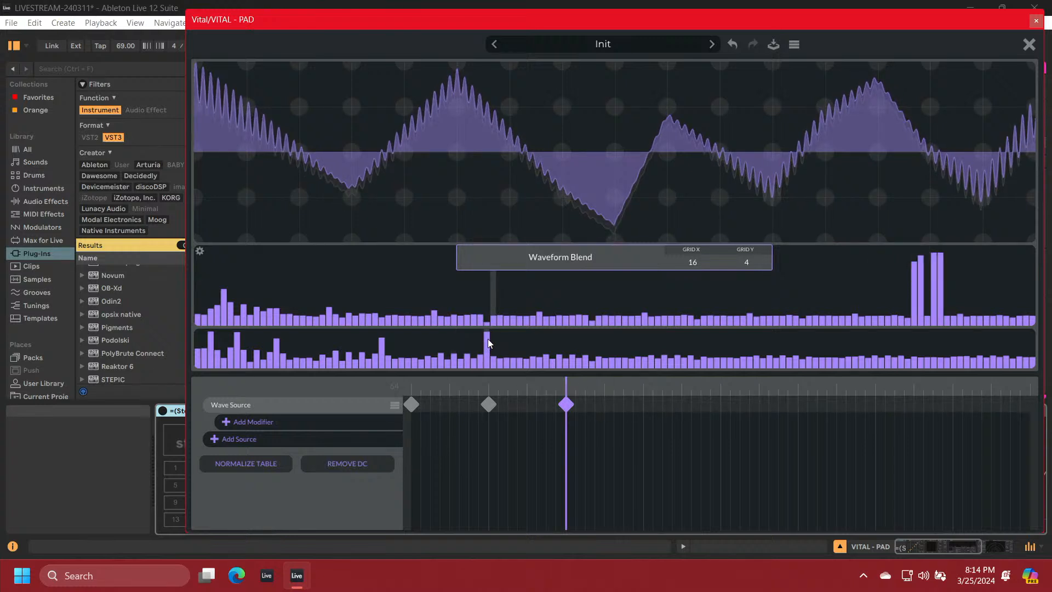
drag(488, 344, 486, 352)
click(275, 347)
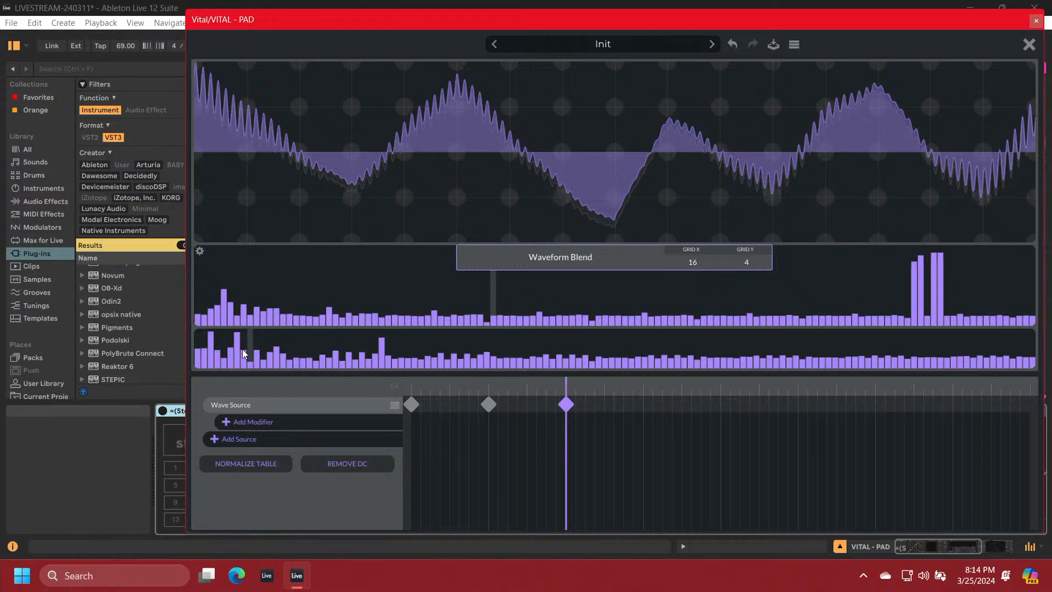
mouse_move(219, 346)
mouse_down()
mouse_move(209, 340)
mouse_move(229, 353)
mouse_move(219, 286)
mouse_up()
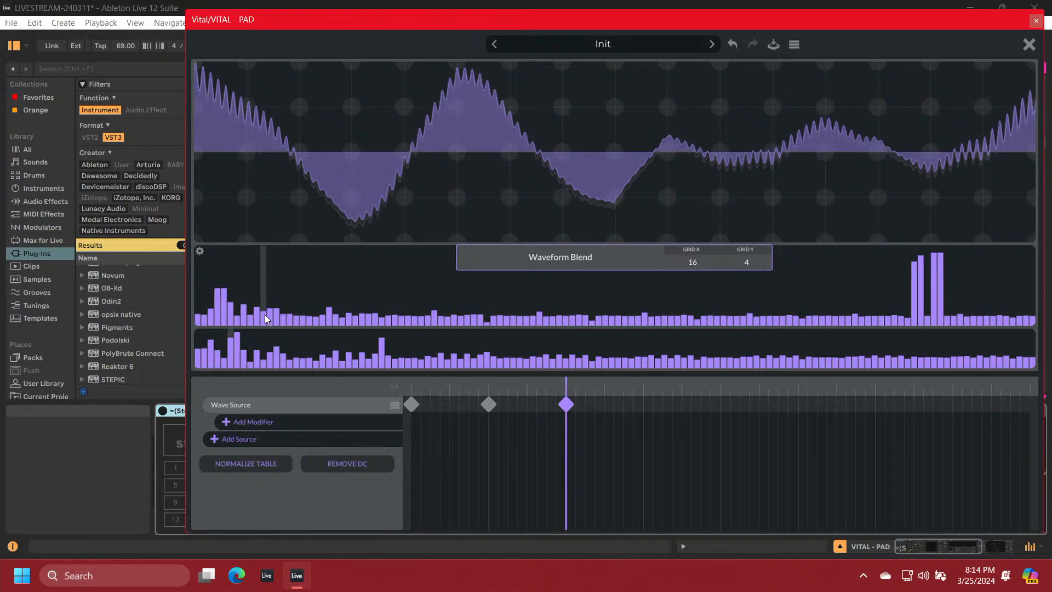
Shape the third keyframe's low harmonics into a rising amplitude ramp, add mid-harmonic spikes and draw two smooth phase humps
drag(268, 317, 360, 281)
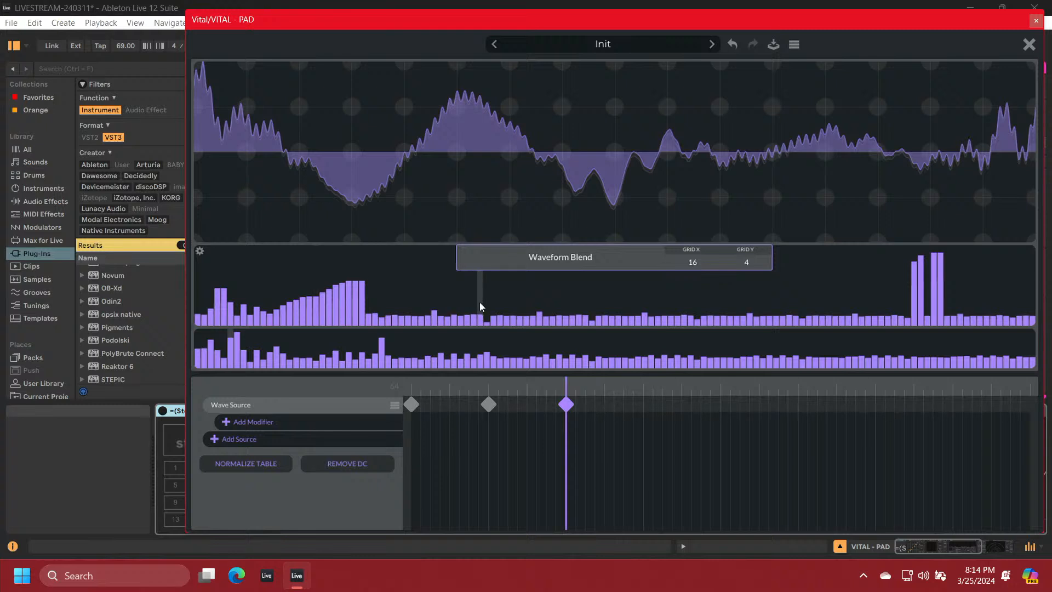
mouse_move(478, 314)
mouse_down()
mouse_move(475, 281)
mouse_move(494, 307)
mouse_move(494, 284)
mouse_up()
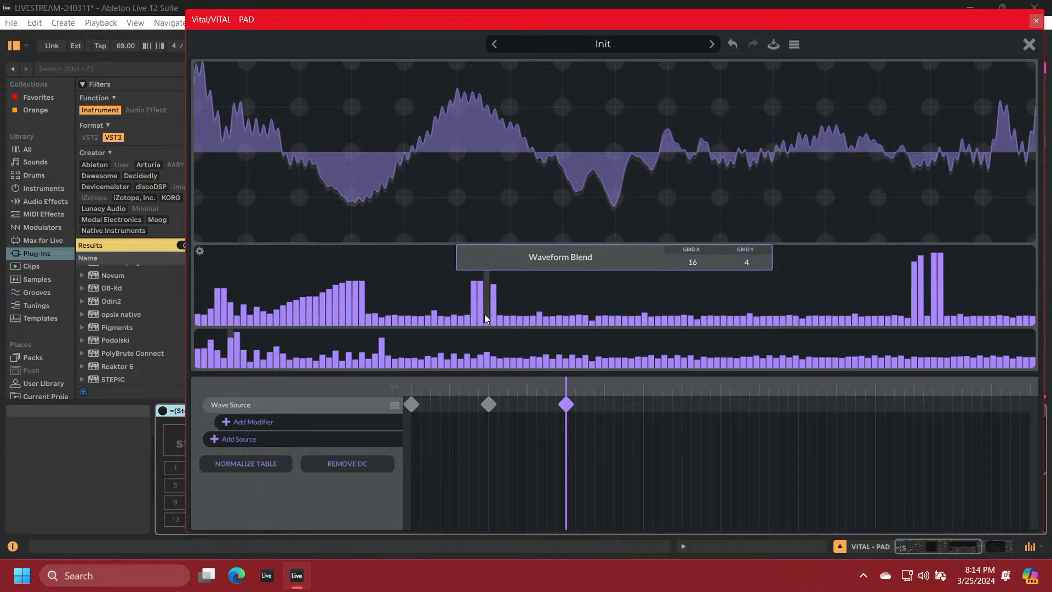
drag(485, 345, 427, 337)
mouse_move(360, 349)
mouse_down()
mouse_move(285, 359)
mouse_move(212, 334)
mouse_up()
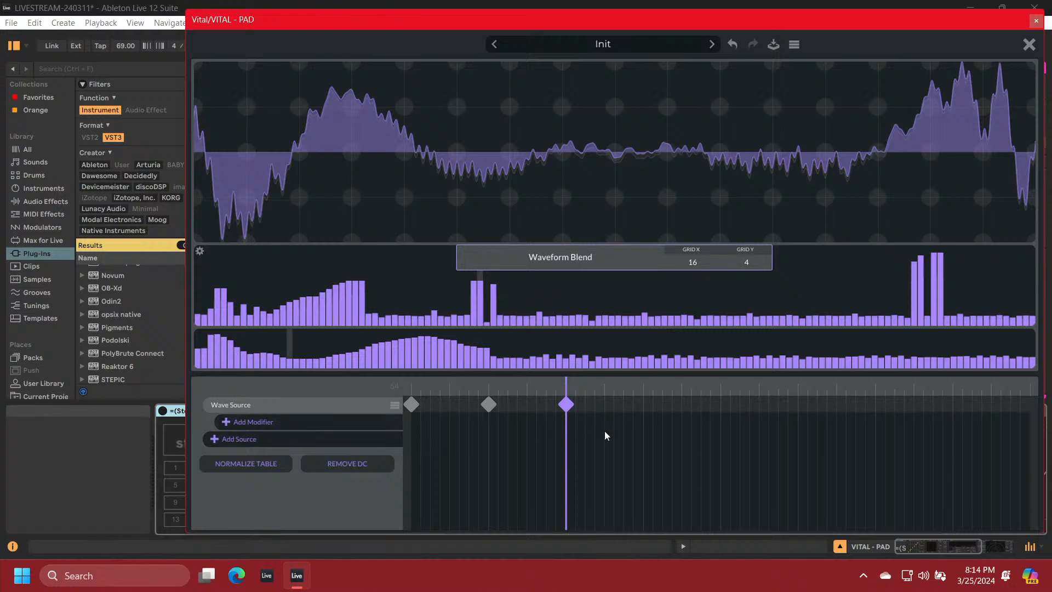
Create a fourth Wave Source keyframe and align it with the playhead at position 96
right_click(642, 403)
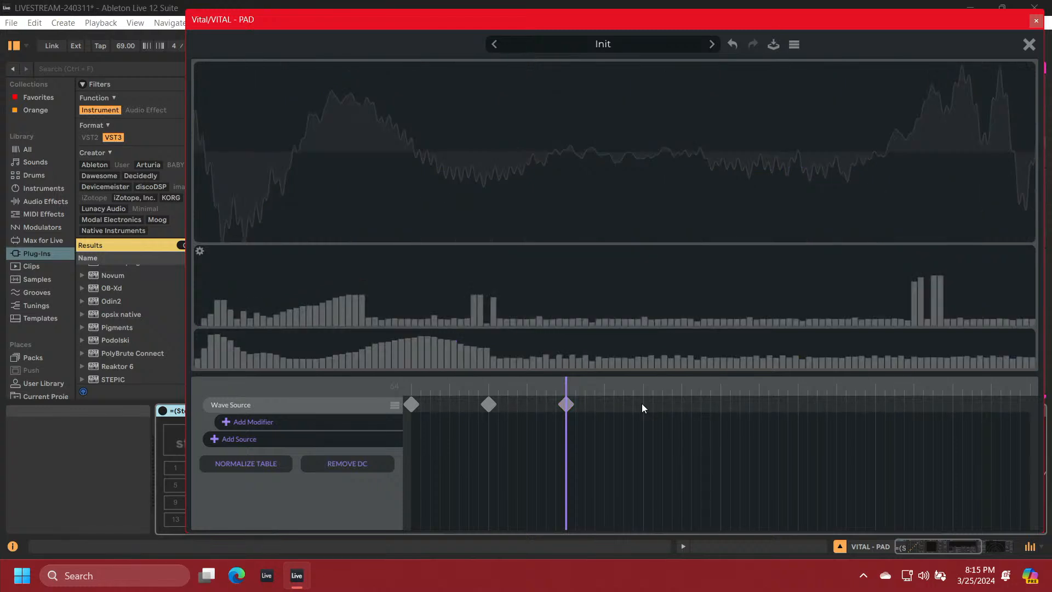
click(651, 411)
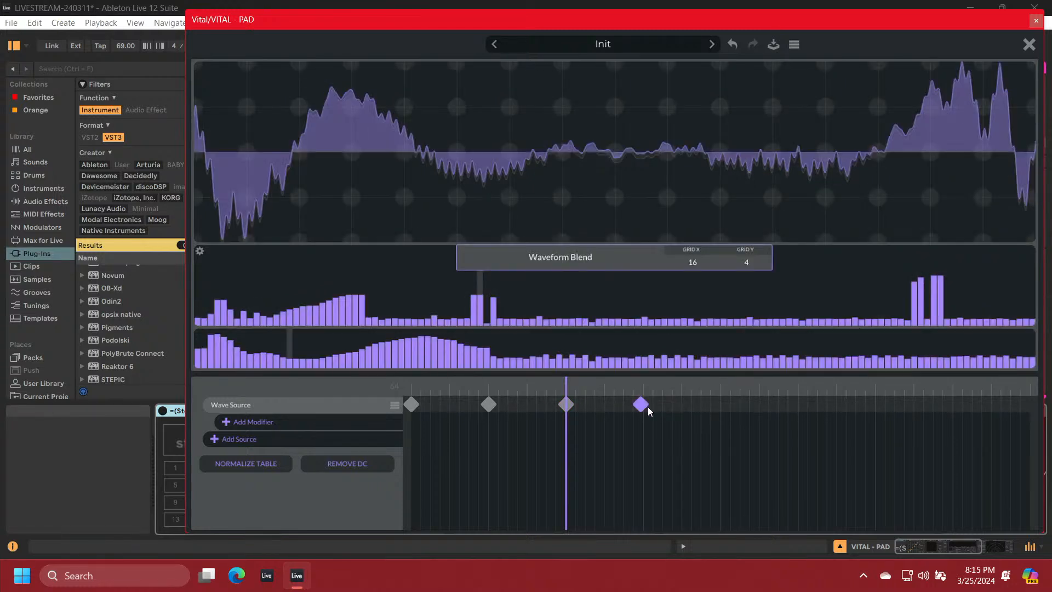
drag(646, 406, 648, 405)
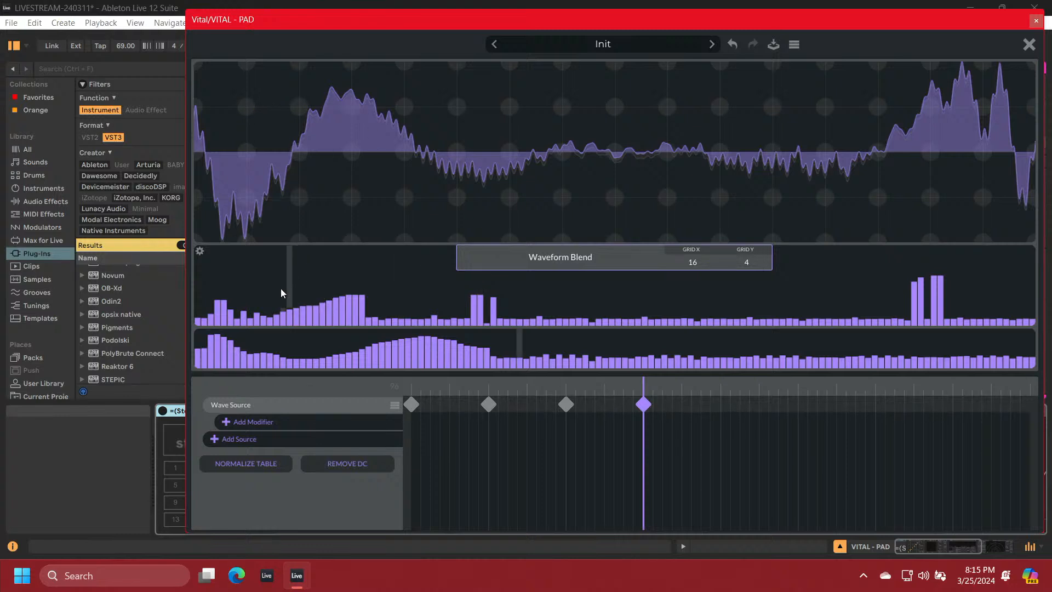
Reshape the fourth keyframe's spectrum with broad amplitude humps in the low and upper harmonics and a wide phase plateau
click(211, 270)
mouse_move(215, 275)
mouse_down()
mouse_move(295, 284)
mouse_move(372, 270)
mouse_move(450, 322)
mouse_move(474, 317)
mouse_up()
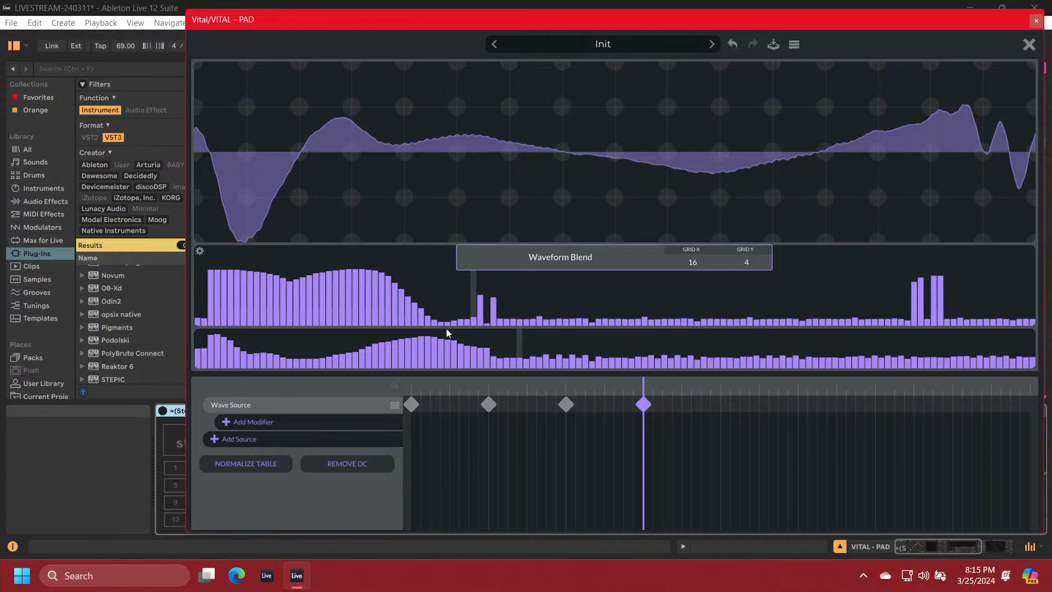
mouse_move(264, 345)
mouse_down()
mouse_move(252, 345)
mouse_move(433, 321)
mouse_move(505, 336)
mouse_up()
mouse_move(841, 298)
mouse_down()
mouse_move(913, 298)
mouse_move(810, 321)
mouse_move(850, 267)
mouse_move(912, 260)
mouse_move(1004, 311)
mouse_up()
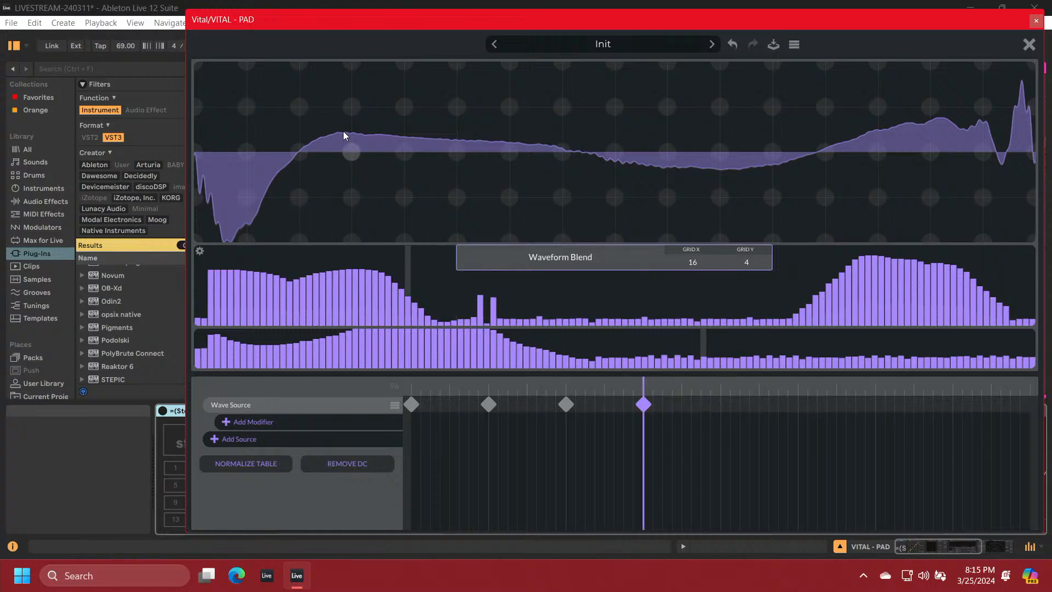
Draw a pointed peak early and a pointed trough late in the fourth keyframe's waveform, and spike two low-harmonic amplitudes
click(351, 102)
mouse_move(351, 106)
mouse_down()
mouse_move(403, 65)
mouse_move(461, 109)
mouse_up()
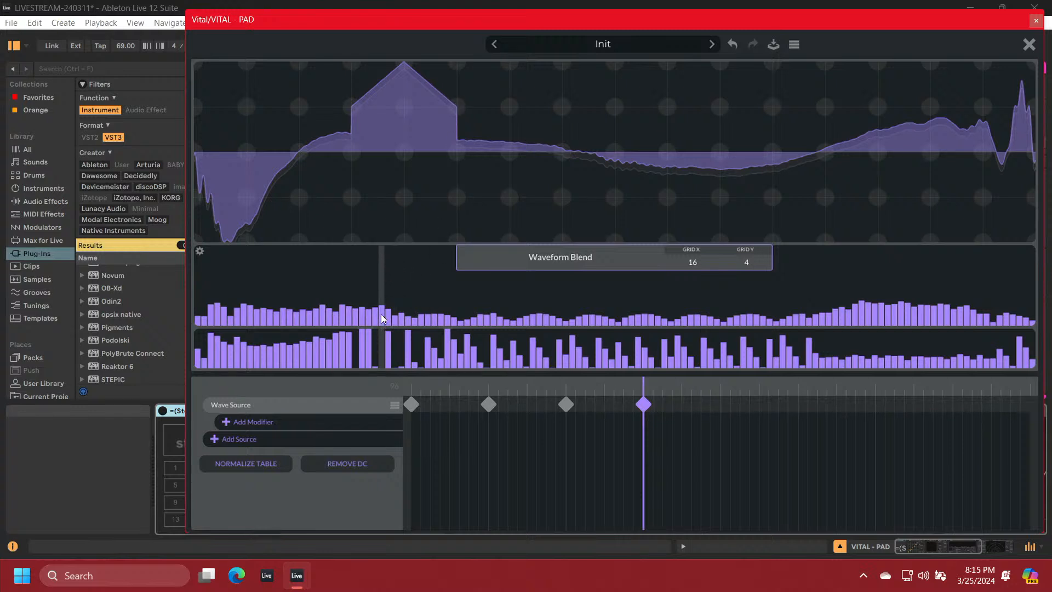
drag(382, 307, 381, 282)
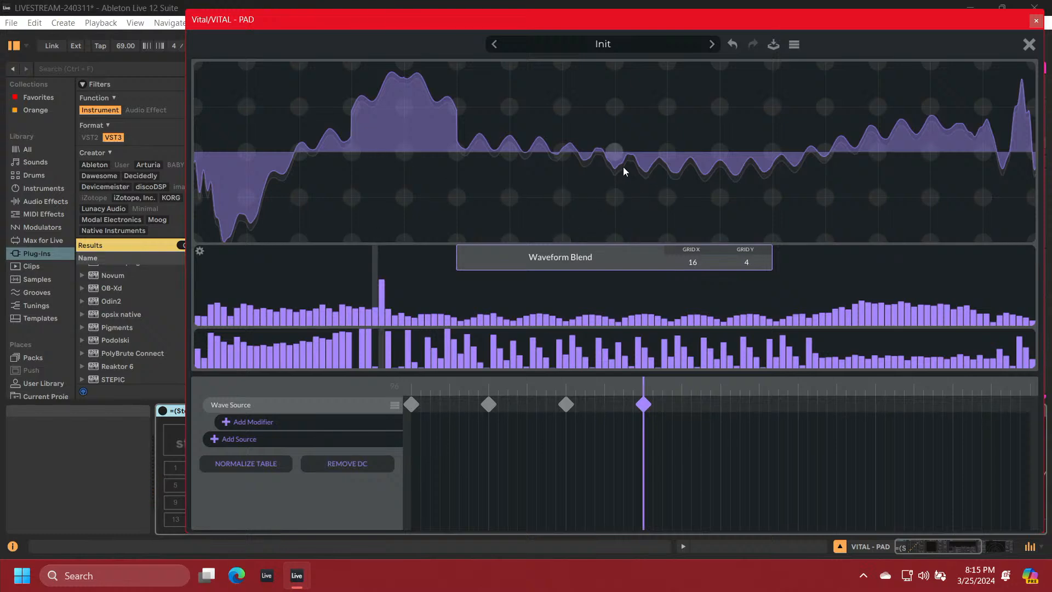
drag(720, 156, 720, 196)
mouse_move(775, 229)
mouse_down()
mouse_move(826, 192)
mouse_move(830, 156)
mouse_up()
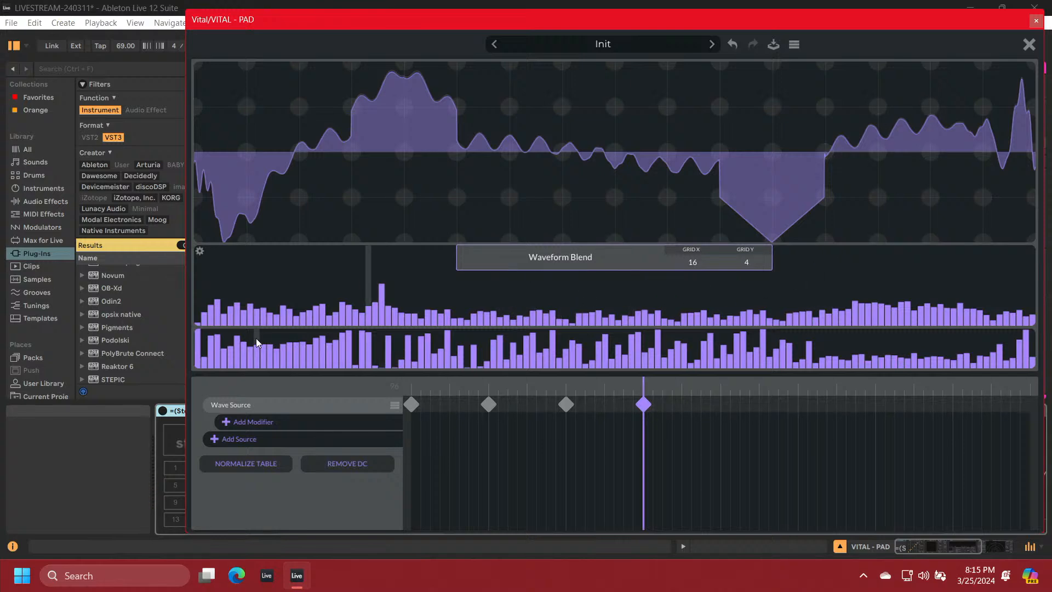
drag(283, 323, 279, 280)
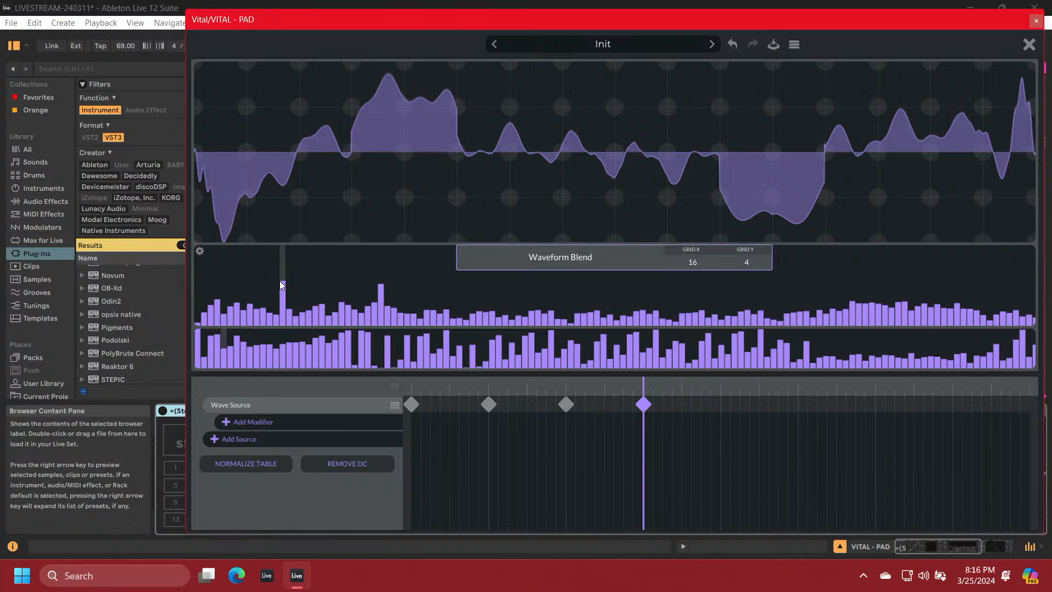
Create a fifth Wave Source keyframe and align it with the playhead at position 128
click(720, 406)
right_click(720, 406)
click(736, 419)
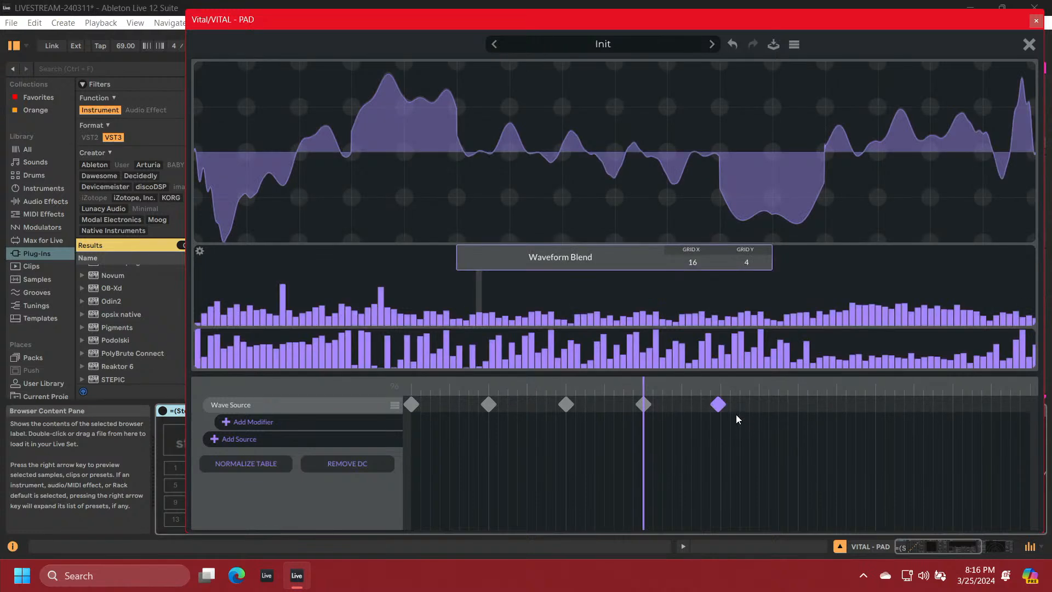
click(723, 403)
drag(713, 407, 718, 409)
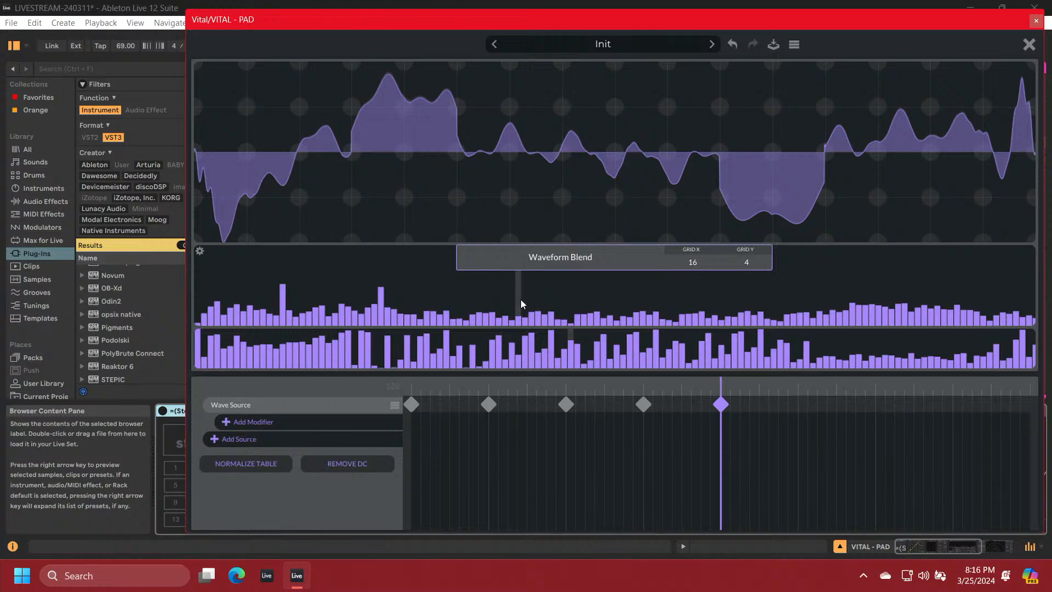
Redraw the fifth keyframe's waveform as a rise from minimum to maximum followed by a zigzag with a sharp vertical jump
mouse_move(199, 235)
mouse_down()
mouse_move(369, 149)
mouse_move(456, 64)
mouse_up()
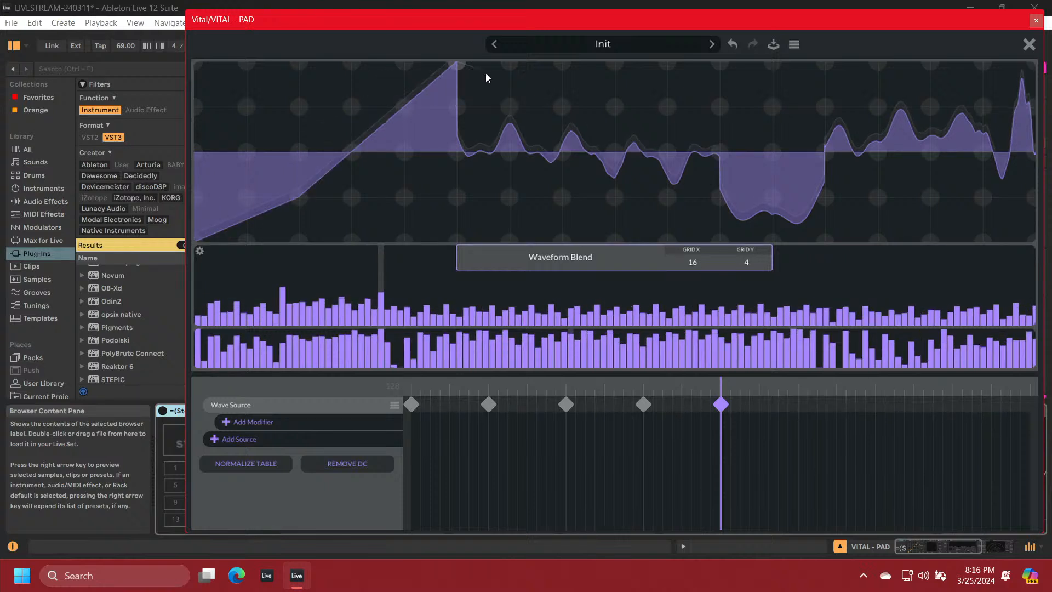
mouse_move(627, 177)
mouse_down()
mouse_move(653, 184)
mouse_move(662, 201)
mouse_move(714, 106)
mouse_up()
mouse_move(814, 228)
mouse_down()
mouse_move(822, 237)
mouse_move(823, 64)
mouse_move(884, 163)
mouse_move(928, 193)
mouse_move(956, 157)
mouse_move(983, 65)
mouse_move(1031, 197)
mouse_up()
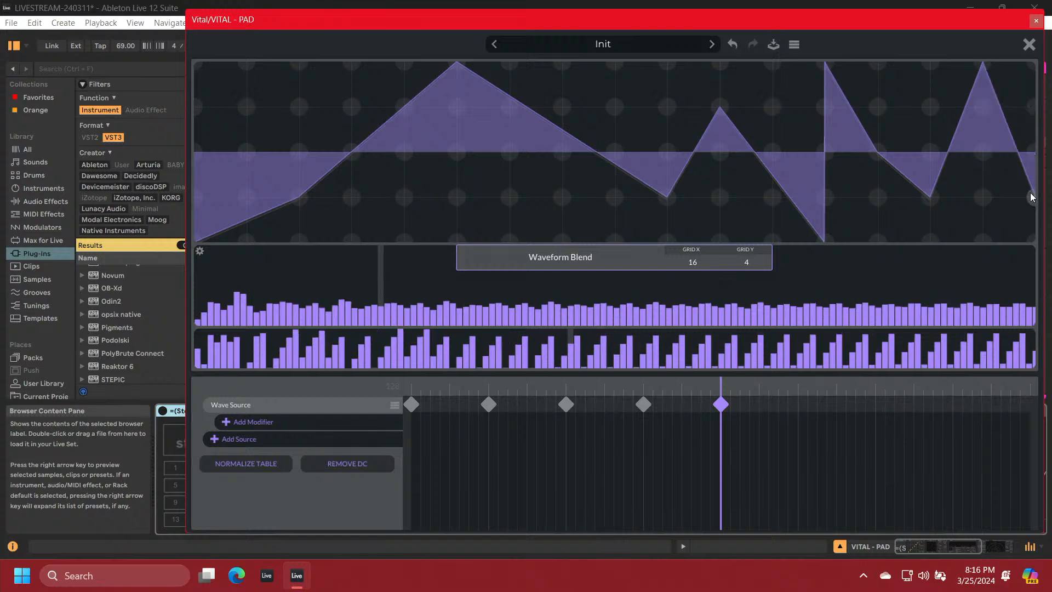
Shape the fifth keyframe's low-harmonic amplitudes into a smooth hump and add narrow spikes in the upper harmonics
drag(239, 310, 235, 330)
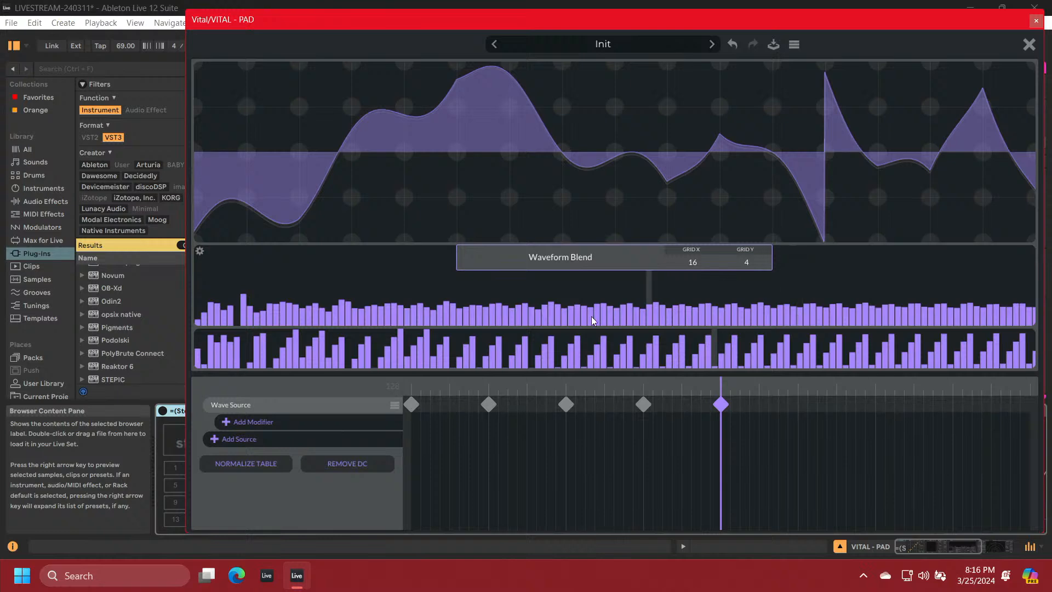
mouse_move(216, 318)
mouse_down()
mouse_move(313, 288)
mouse_move(358, 295)
mouse_move(271, 274)
mouse_move(199, 318)
mouse_up()
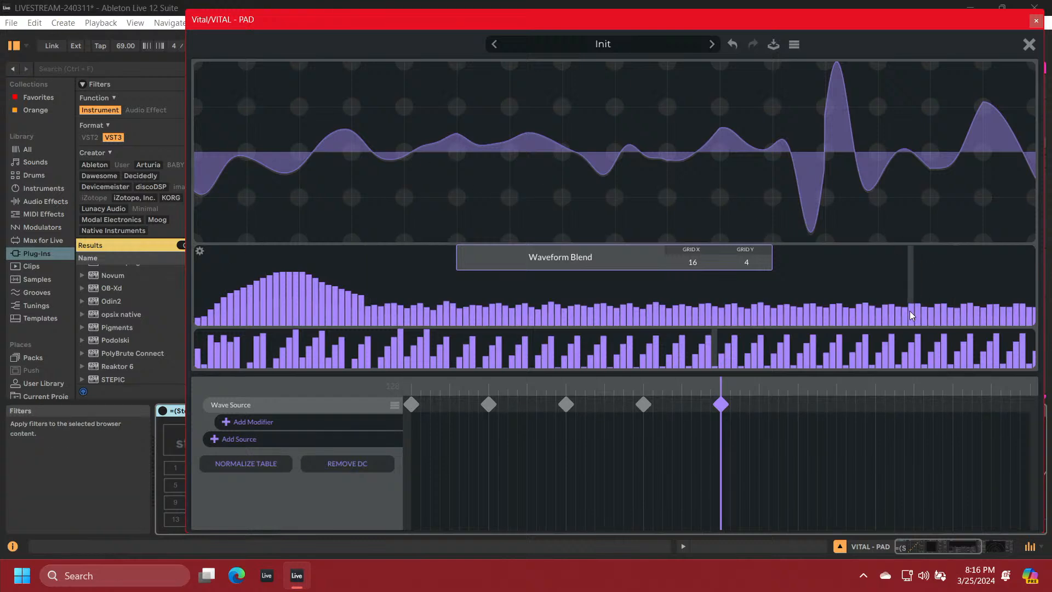
drag(911, 292, 911, 256)
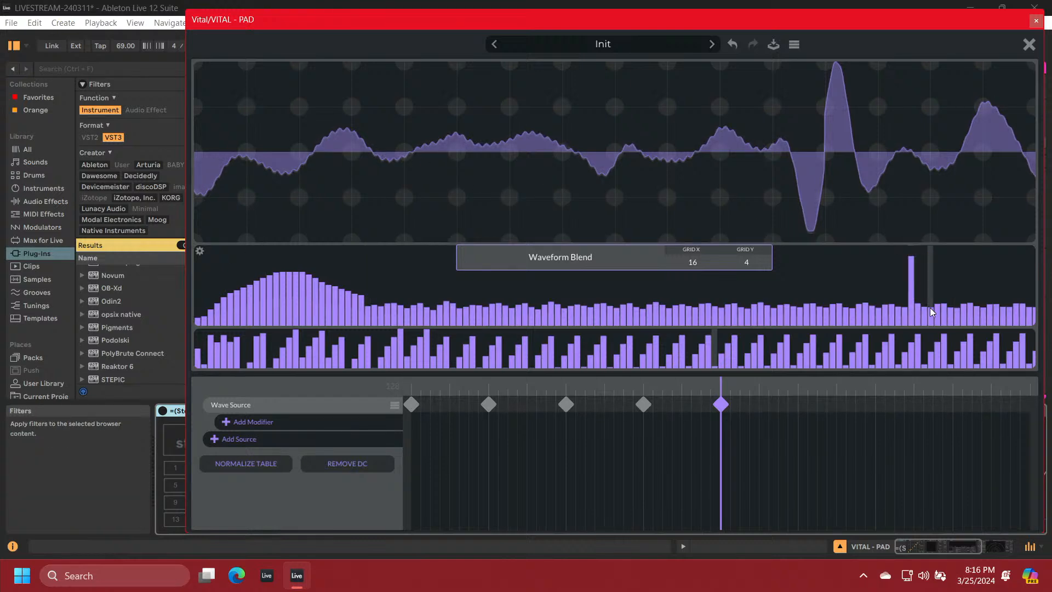
drag(932, 313, 933, 267)
Create a sixth Wave Source keyframe and align it with the playhead at position 160
right_click(797, 406)
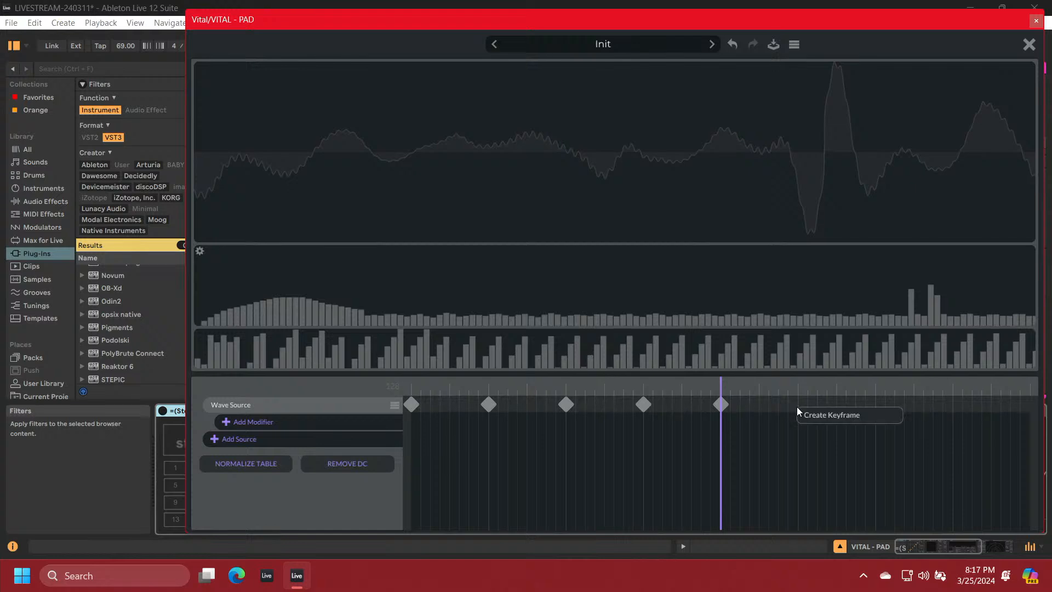
click(812, 417)
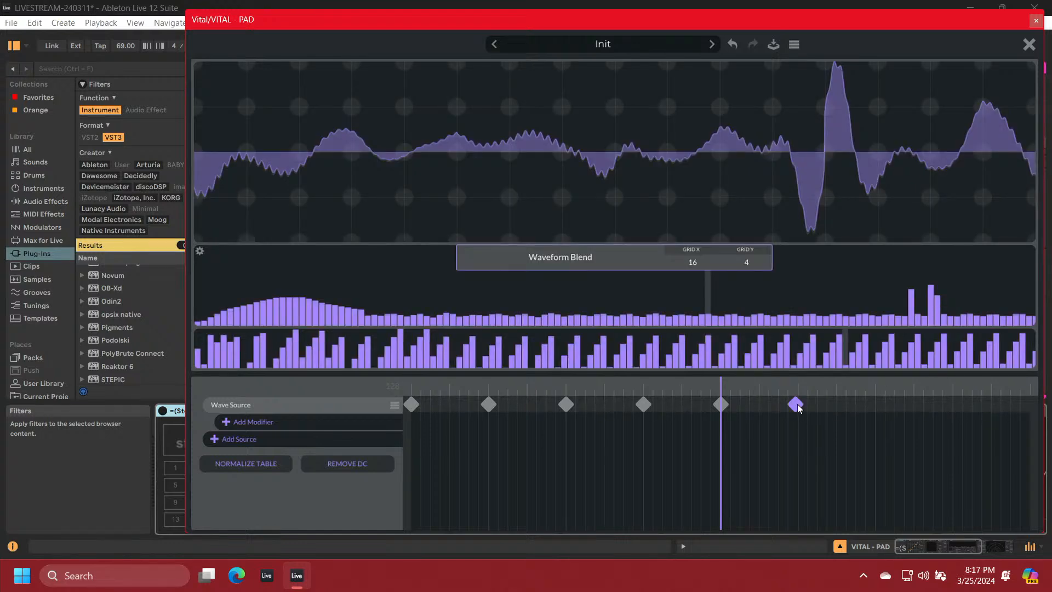
drag(795, 405, 800, 409)
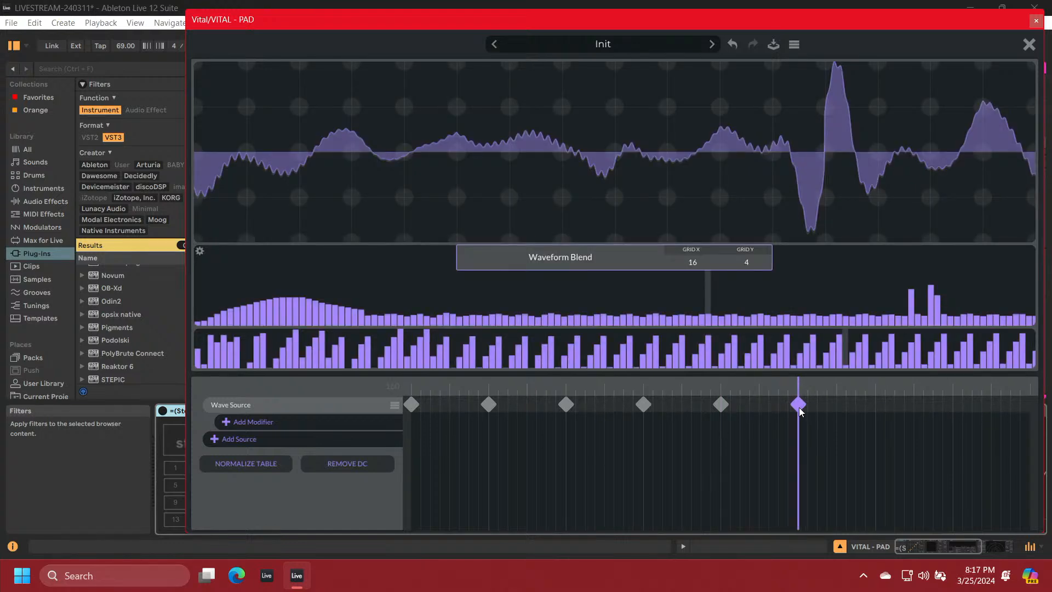
Widen the sixth keyframe's low-harmonic amplitude hump with a sloping falloff and smooth its low-harmonic phases into a single hump
click(204, 336)
mouse_move(204, 337)
mouse_down()
mouse_move(286, 328)
mouse_move(244, 300)
mouse_move(321, 271)
mouse_move(404, 299)
mouse_up()
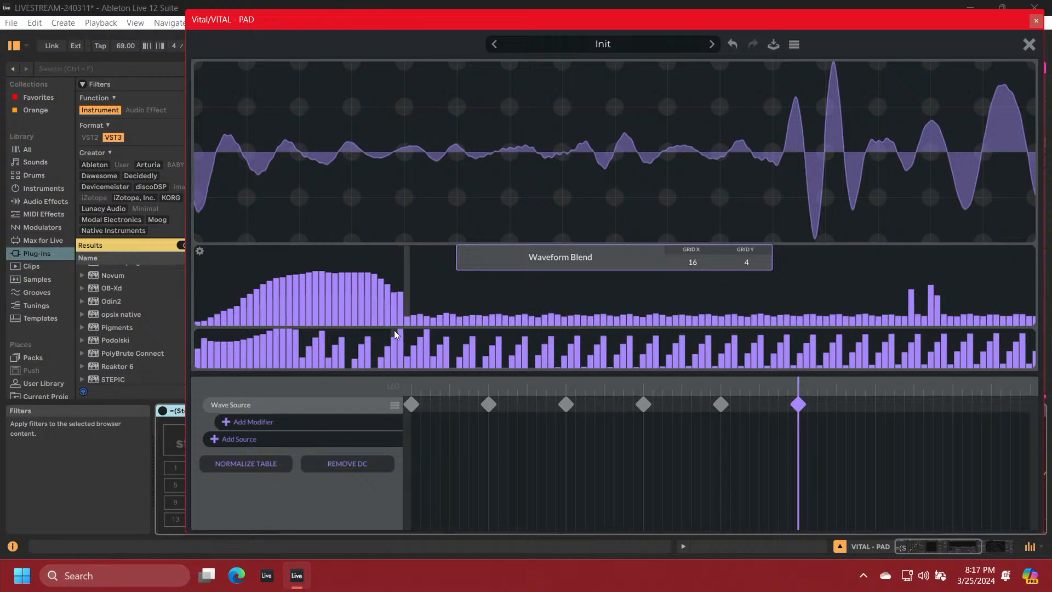
drag(299, 336, 319, 353)
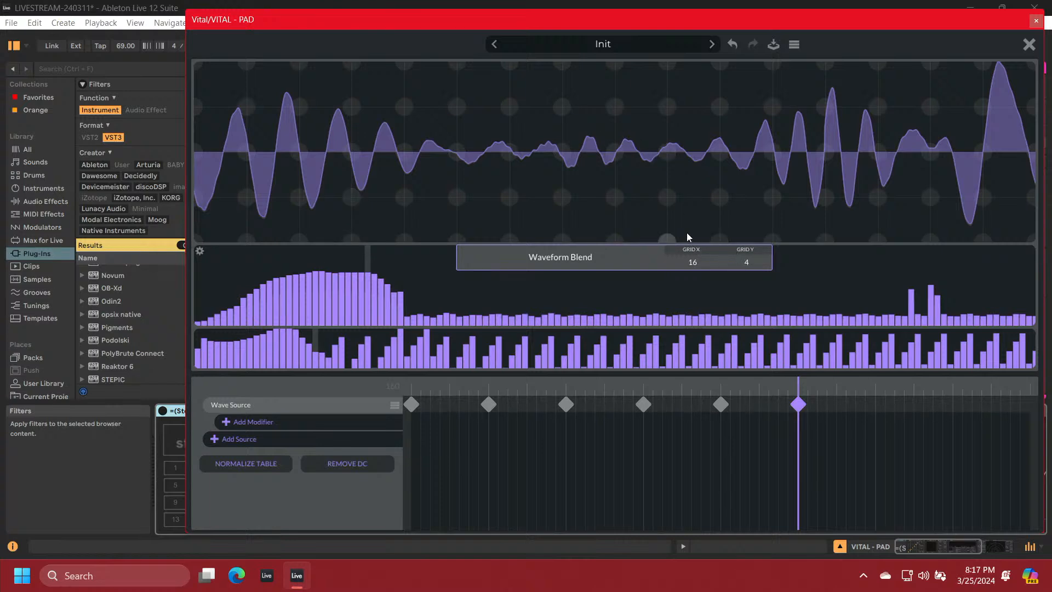
drag(399, 293, 452, 317)
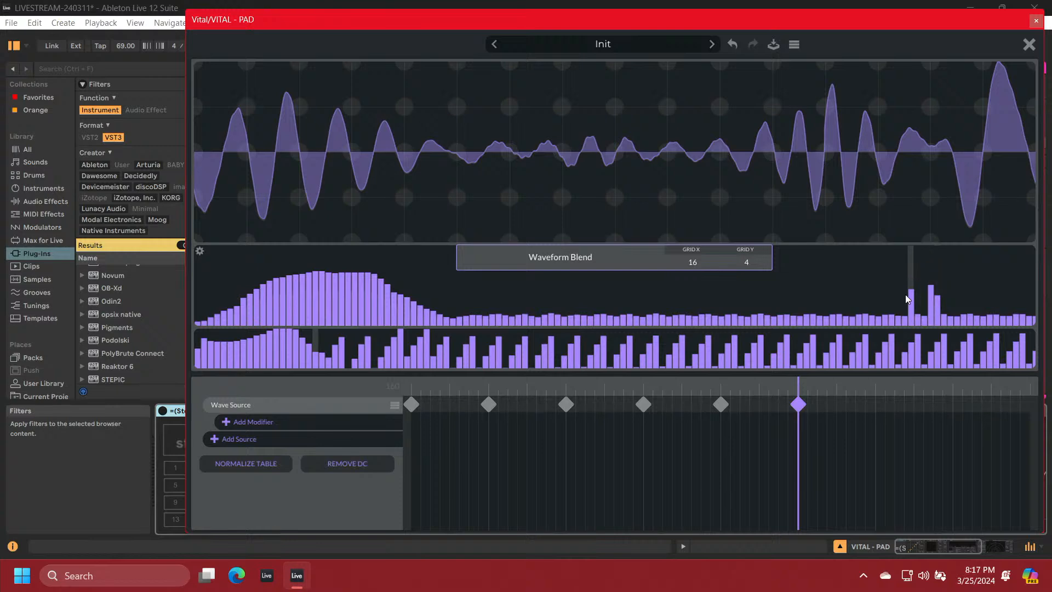
Flatten the sixth keyframe's upper-harmonic spikes, raise its low-harmonic amplitude hump, and draw its waveform as a wide triangular zigzag
drag(895, 316, 989, 327)
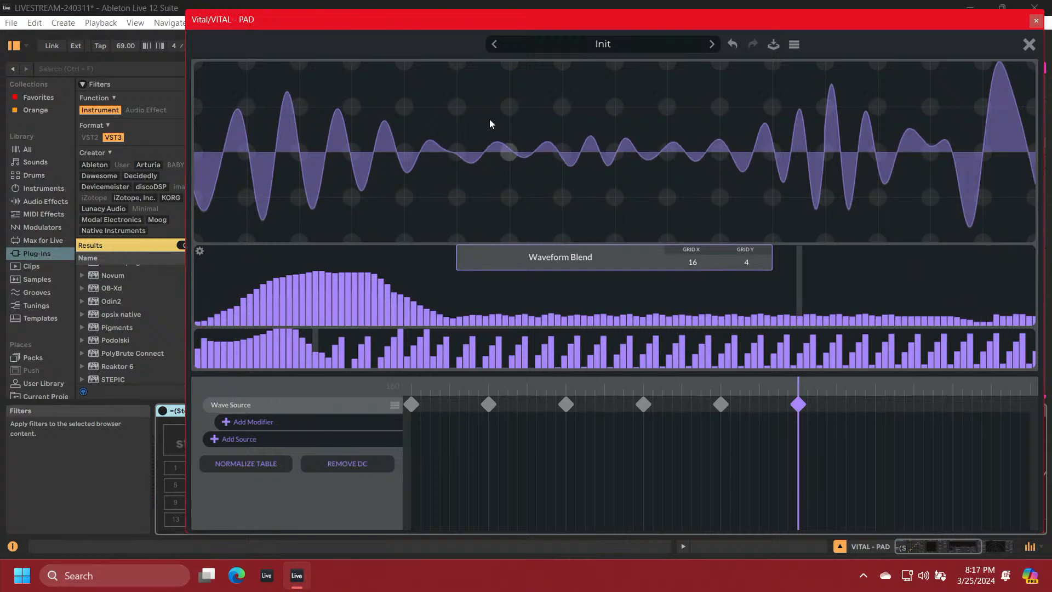
mouse_move(338, 363)
mouse_down()
mouse_move(389, 358)
mouse_move(330, 354)
mouse_move(333, 291)
mouse_move(382, 257)
mouse_move(328, 264)
mouse_move(281, 251)
mouse_move(217, 304)
mouse_up()
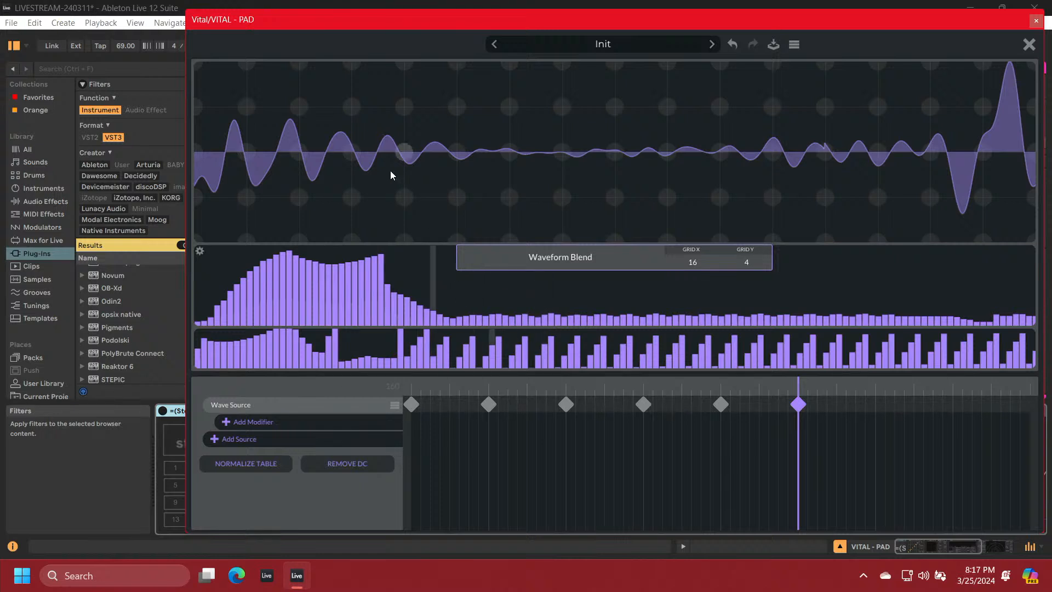
click(193, 64)
mouse_move(193, 64)
mouse_down()
mouse_move(306, 178)
mouse_move(399, 235)
mouse_up()
mouse_move(435, 205)
mouse_down()
mouse_move(565, 61)
mouse_move(719, 238)
mouse_up()
mouse_move(787, 148)
mouse_down()
mouse_move(893, 63)
mouse_move(928, 90)
mouse_move(915, 104)
mouse_up()
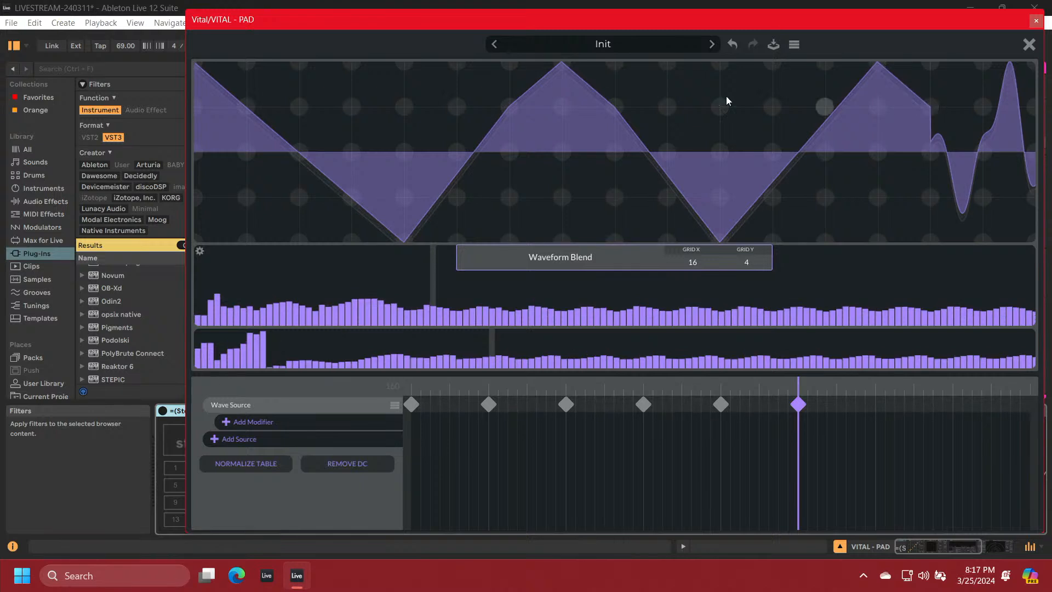
Redraw the sixth keyframe's waveform as a descending slope, shallow trough and small late peak, and raise its first few harmonics' amplitudes and phases
mouse_move(201, 70)
mouse_down()
mouse_move(666, 205)
mouse_move(755, 159)
mouse_move(919, 141)
mouse_move(931, 110)
mouse_move(981, 140)
mouse_move(1044, 156)
mouse_up()
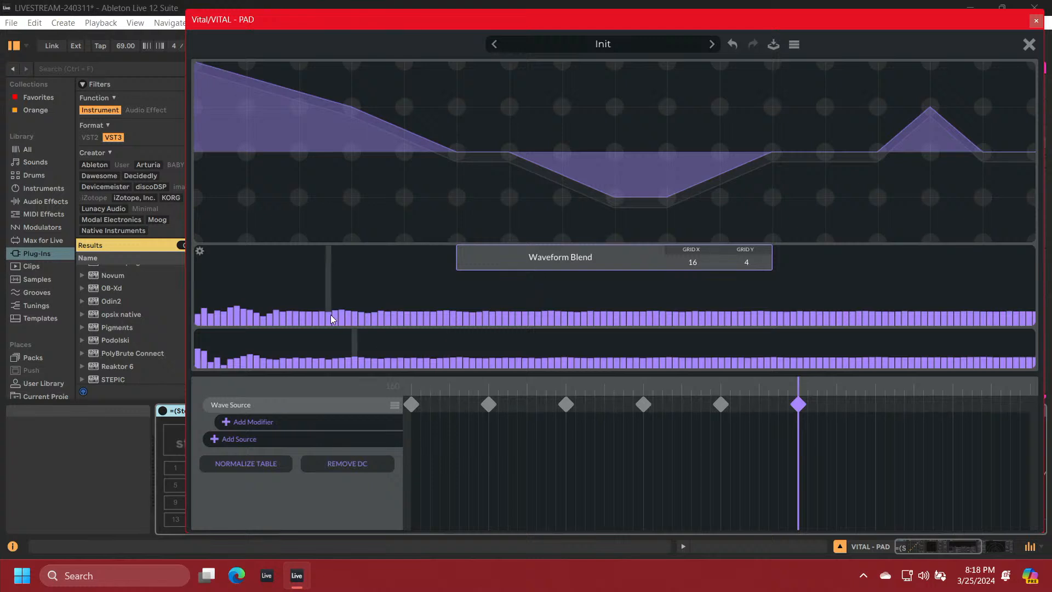
drag(196, 317, 222, 296)
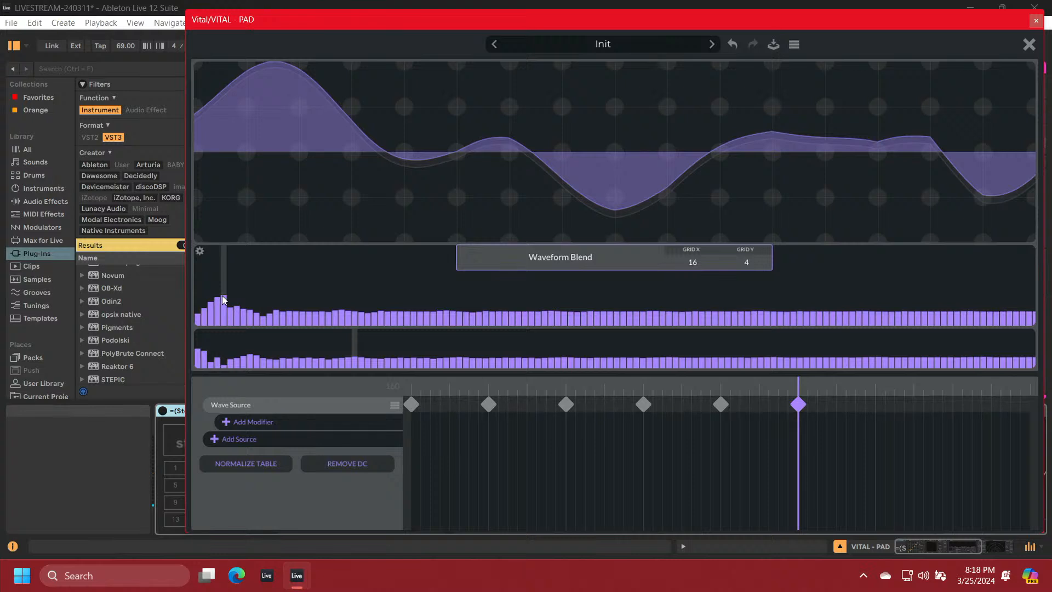
drag(204, 357, 213, 349)
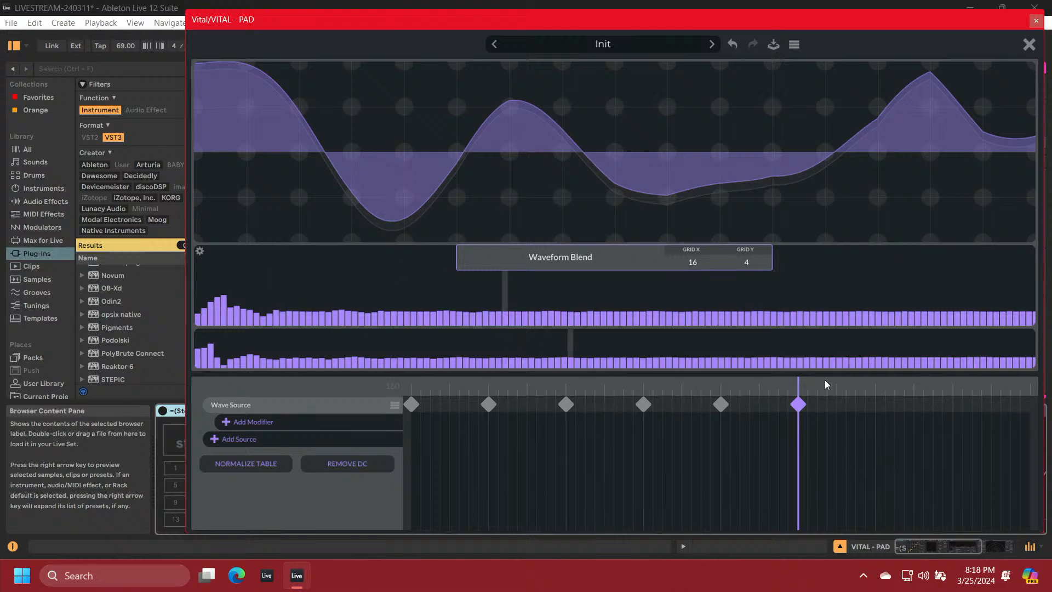
Create a seventh Wave Source keyframe and align it with the playhead at position 192
right_click(875, 408)
click(883, 412)
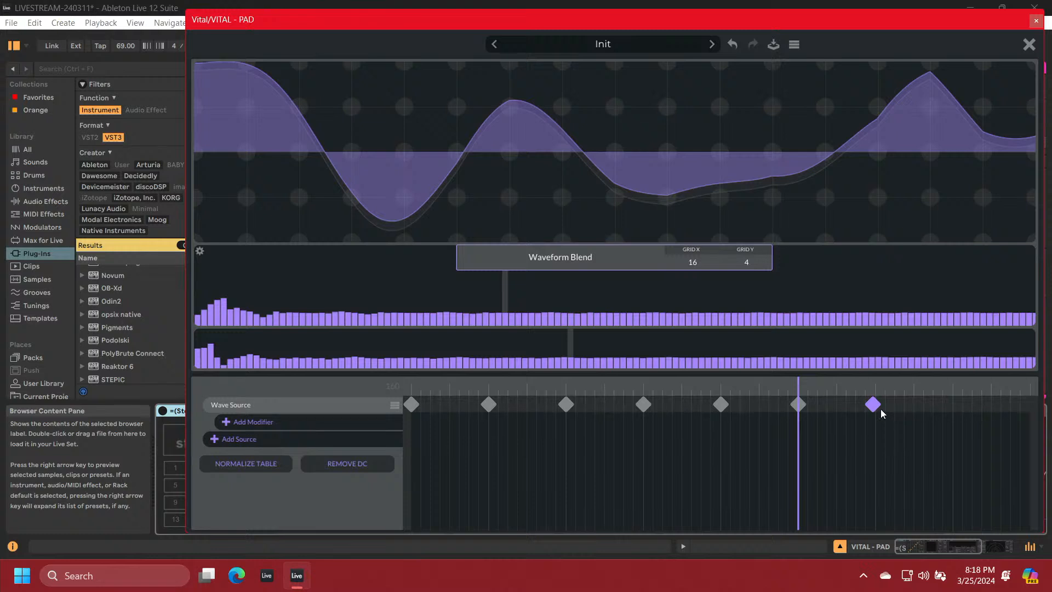
click(872, 405)
drag(870, 409, 875, 411)
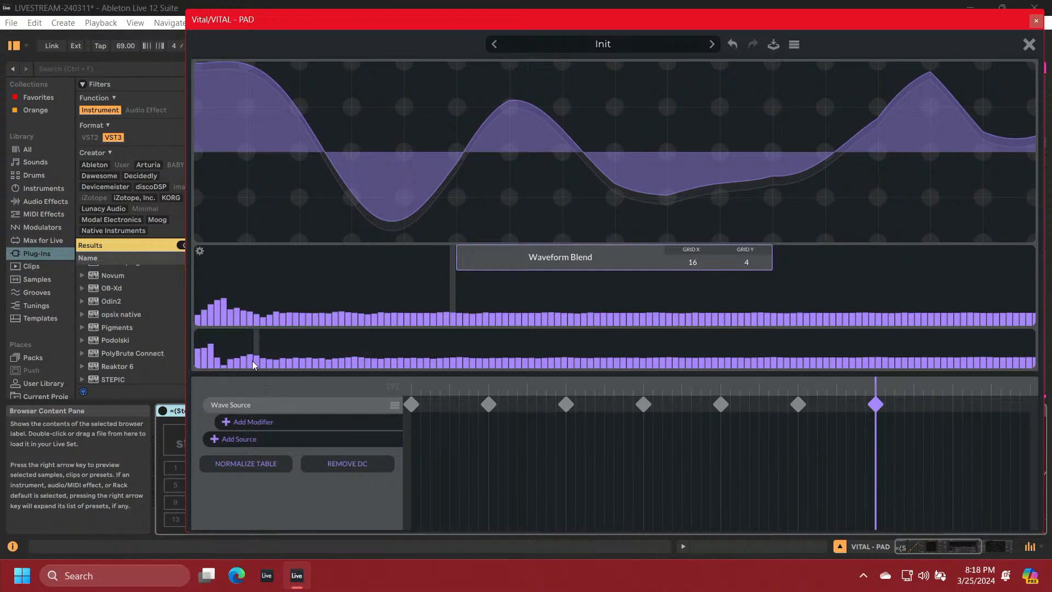
Raise the seventh keyframe's low-harmonic phases into a sloping peak and add two steep amplitude peaks that fall off toward higher harmonics
drag(250, 355, 225, 327)
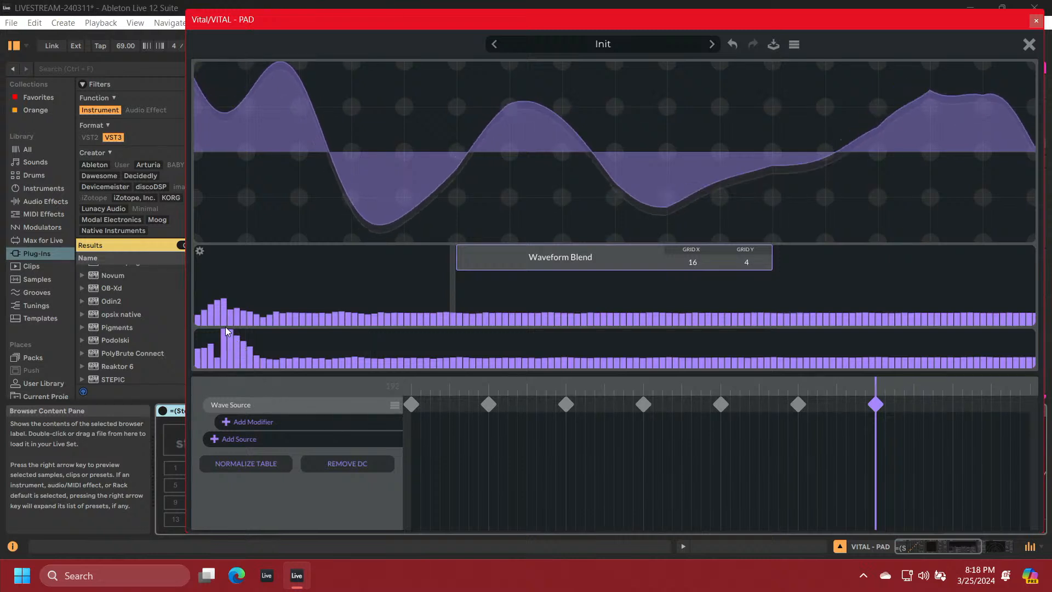
drag(321, 318, 269, 276)
drag(443, 317, 374, 251)
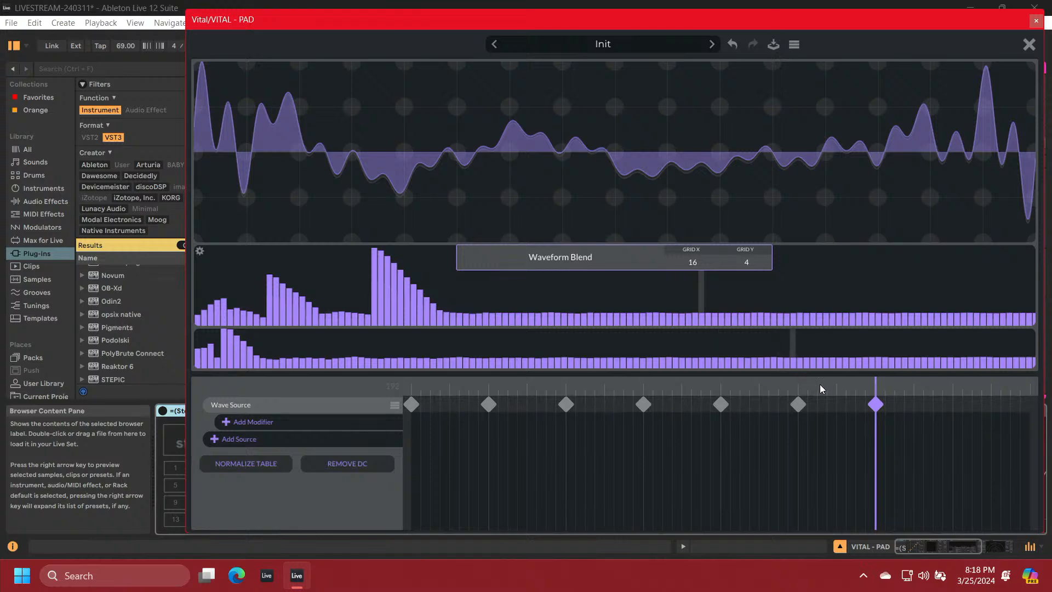
Create an eighth Wave Source keyframe one interval after the seventh and align it with the playhead
right_click(951, 407)
click(916, 416)
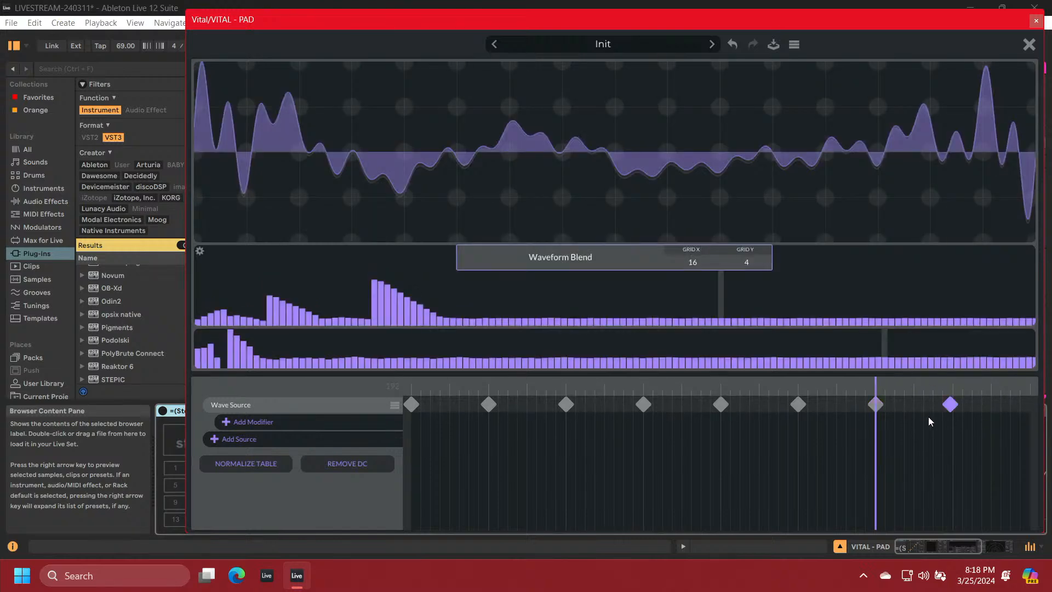
drag(951, 409, 957, 412)
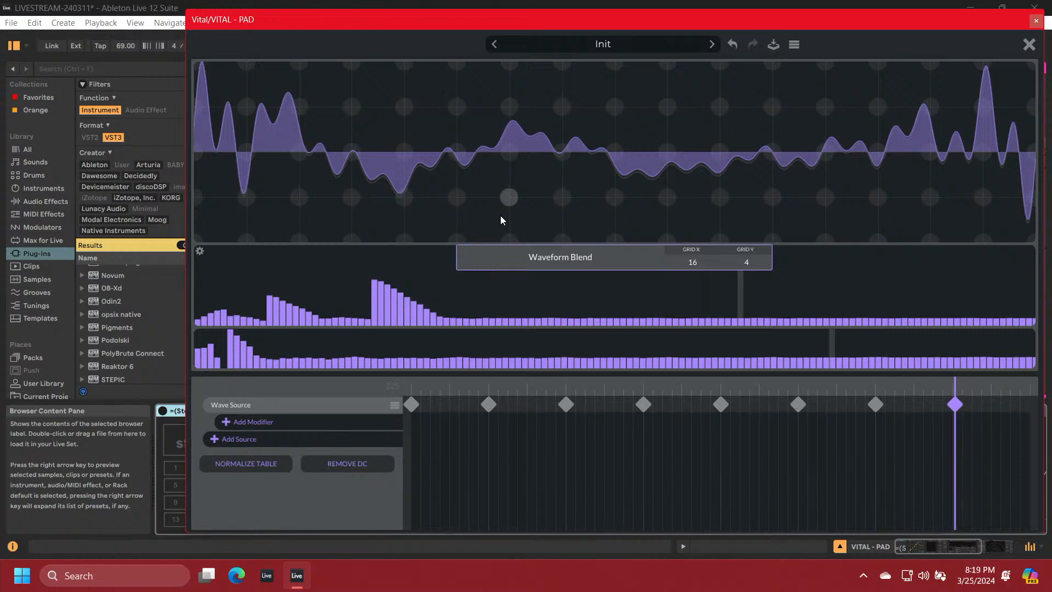
Shape the eighth keyframe's low-harmonic amplitudes and phases into smooth sloping humps and ramp its highest-harmonic amplitudes up to maximum
mouse_move(209, 278)
mouse_down()
mouse_move(323, 285)
mouse_move(446, 320)
mouse_up()
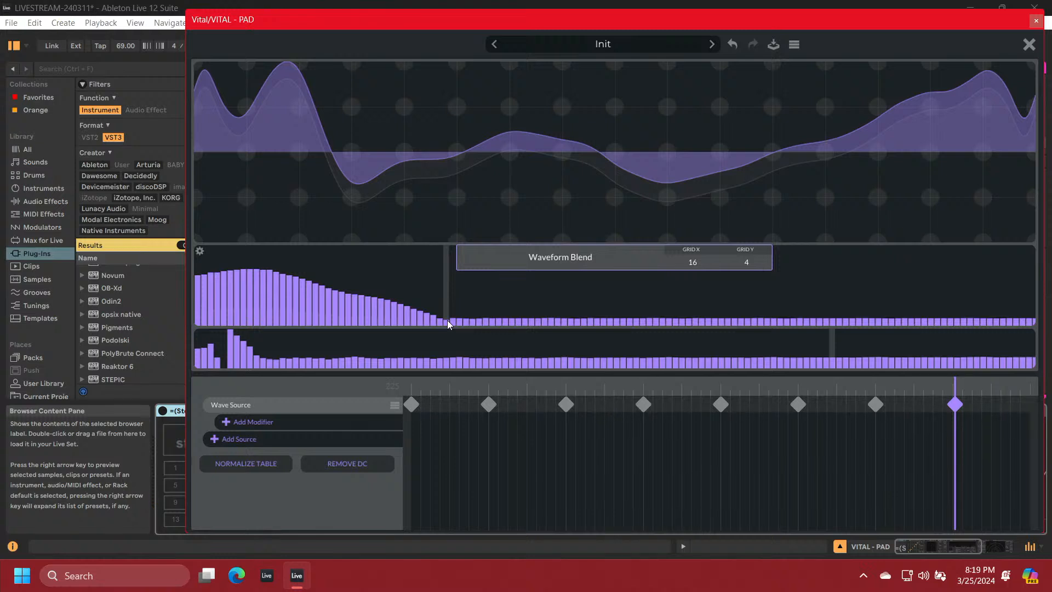
mouse_move(199, 351)
mouse_down()
mouse_move(258, 335)
mouse_move(440, 360)
mouse_up()
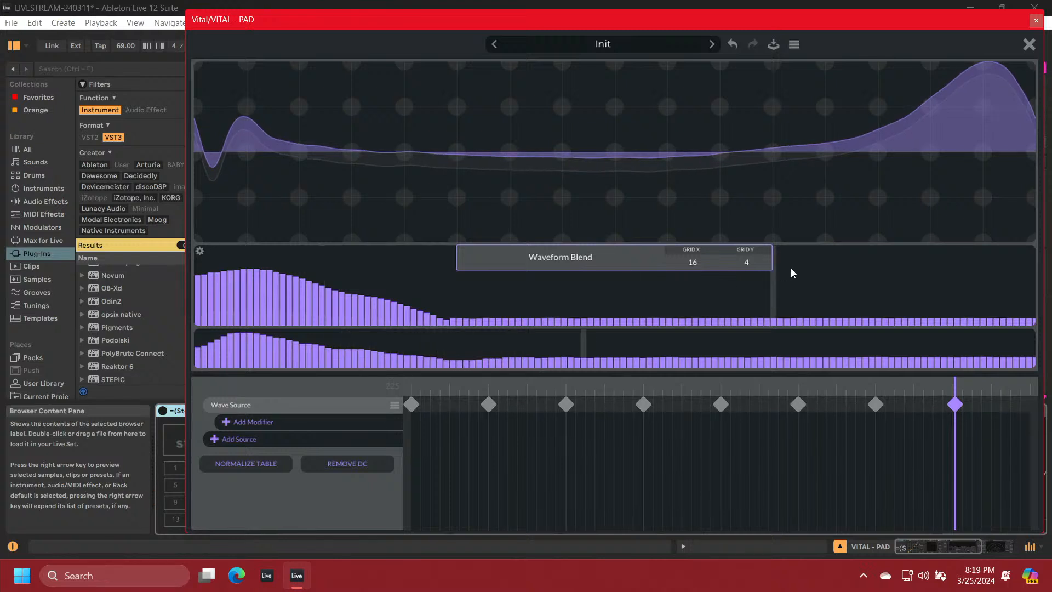
mouse_move(860, 321)
mouse_down()
mouse_move(1008, 284)
mouse_move(1021, 242)
mouse_move(1040, 239)
mouse_up()
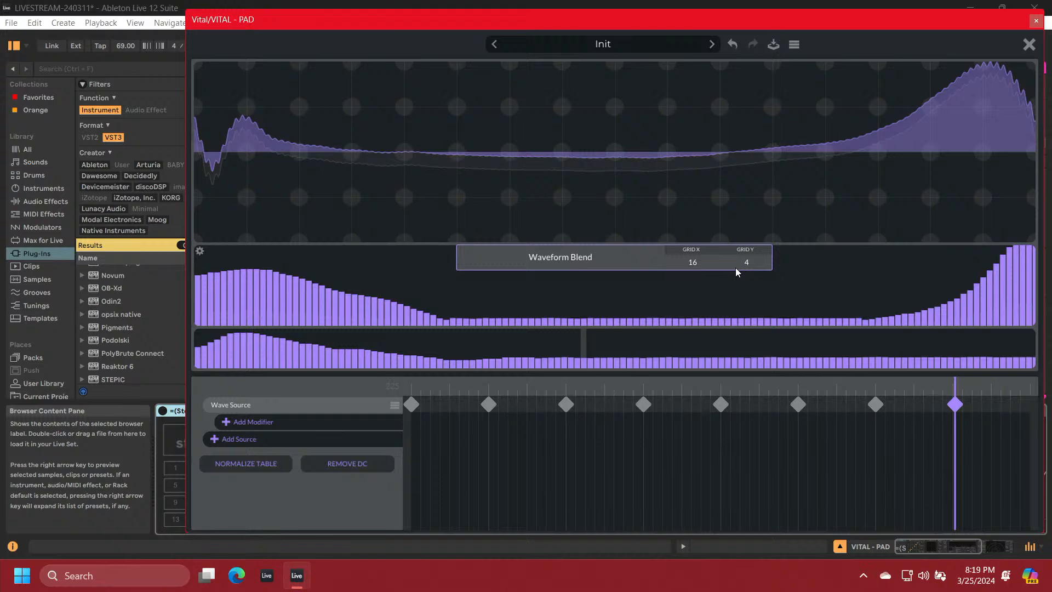
Create a ninth Wave Source keyframe at the end of the timeline, at position 256
click(1028, 406)
right_click(1028, 406)
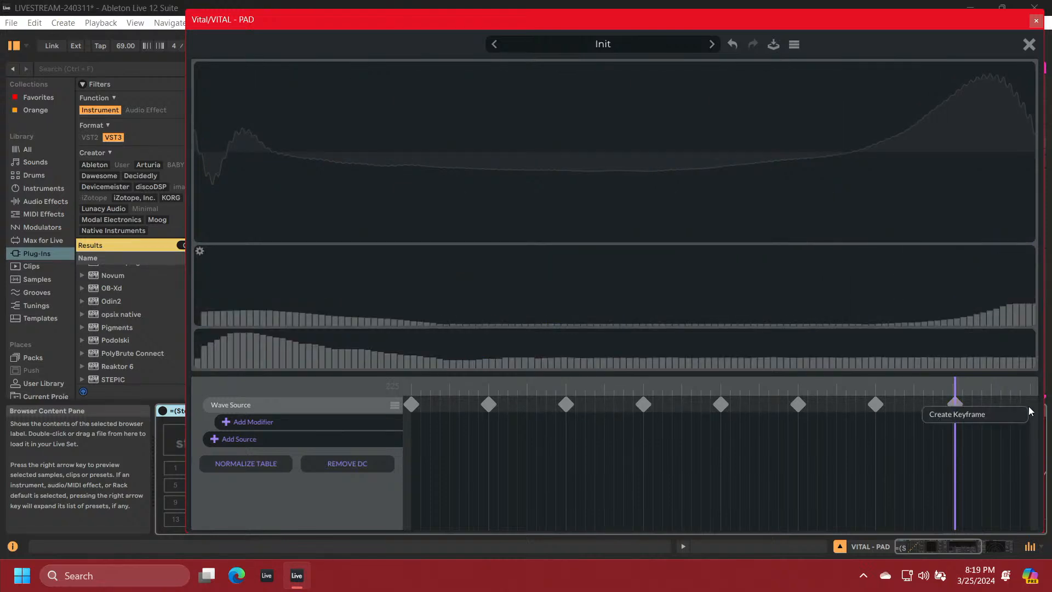
click(1014, 419)
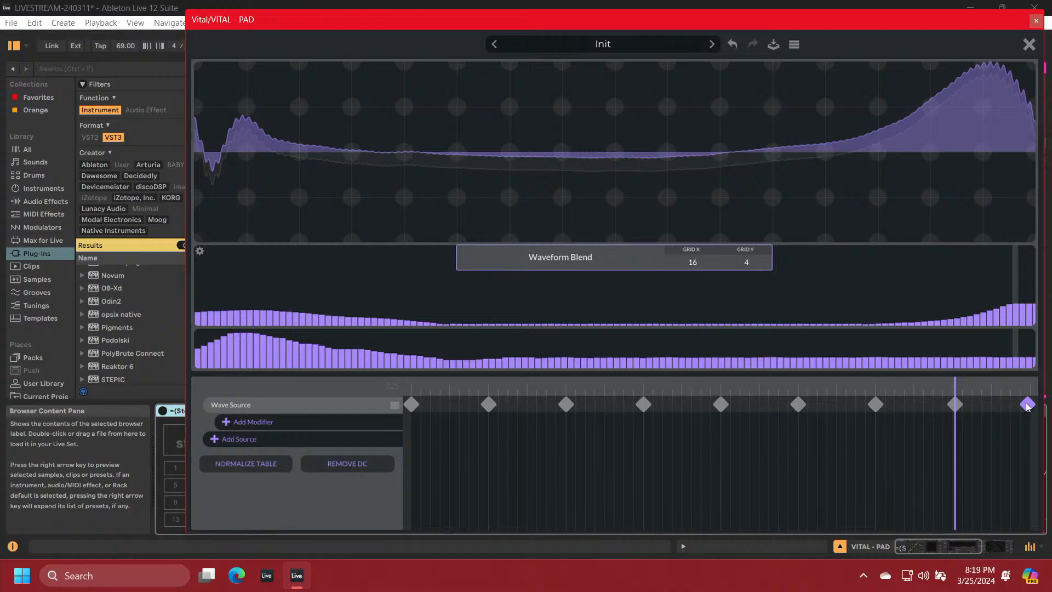
click(1032, 406)
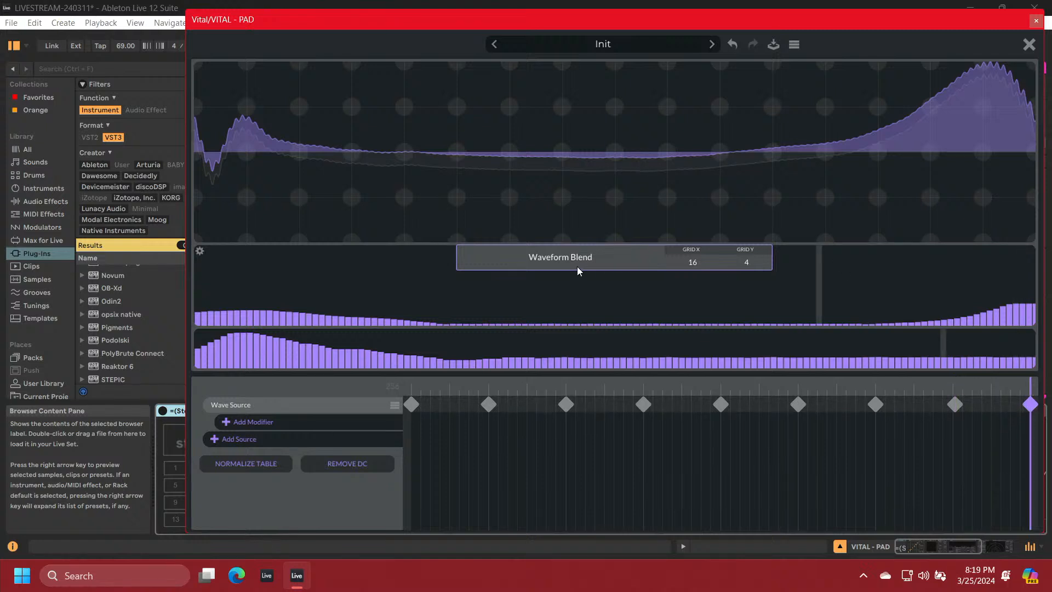
Raise the ninth keyframe's low-harmonic amplitudes, remove its middle harmonics, and redraw its phases as a broad hump with a smaller late rise
mouse_move(199, 280)
mouse_down()
mouse_move(311, 291)
mouse_move(449, 348)
mouse_move(604, 355)
mouse_move(811, 408)
mouse_up()
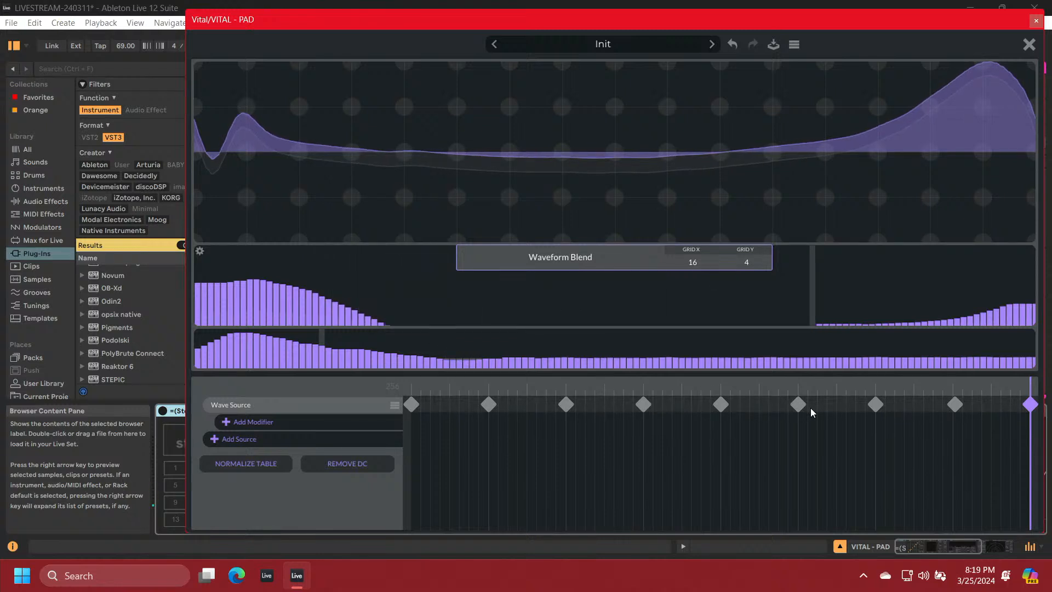
click(810, 408)
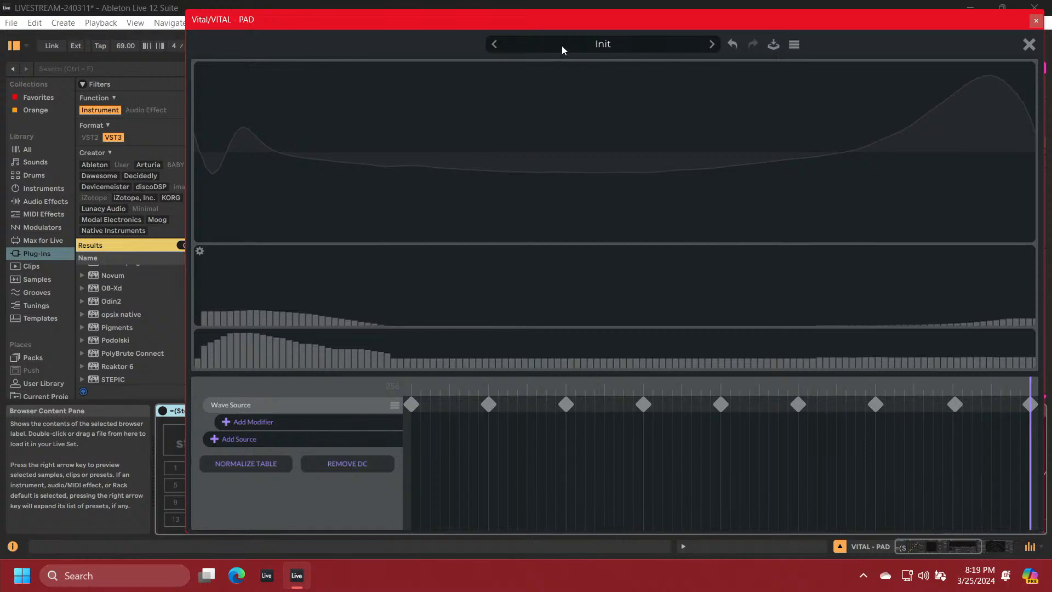
drag(569, 23, 537, 18)
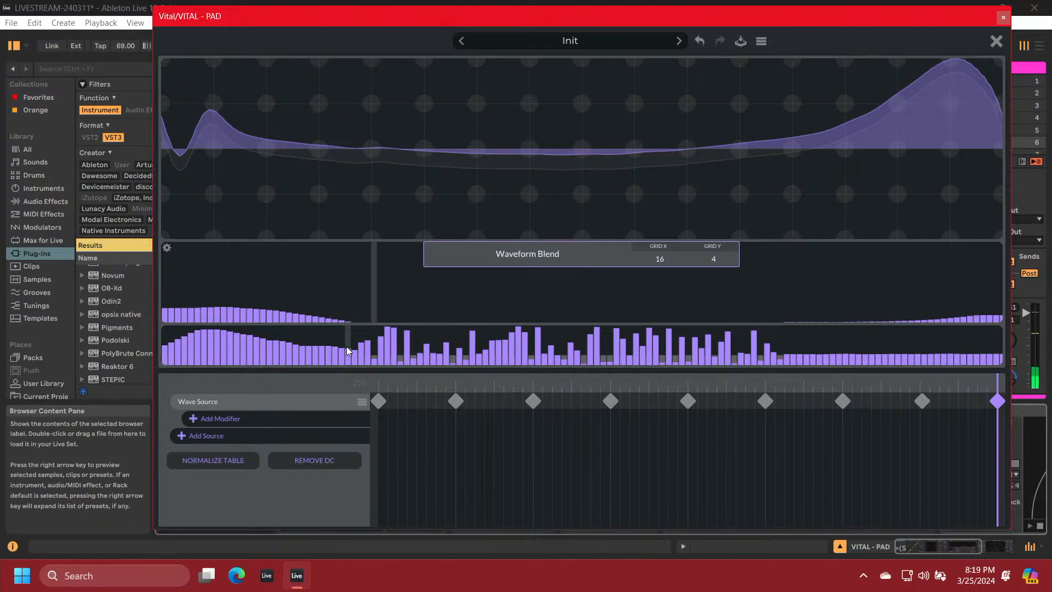
mouse_move(446, 360)
mouse_down()
mouse_move(628, 343)
mouse_move(1004, 353)
mouse_move(891, 363)
mouse_up()
mouse_move(688, 361)
mouse_down()
mouse_move(399, 335)
mouse_move(295, 340)
mouse_move(144, 369)
mouse_up()
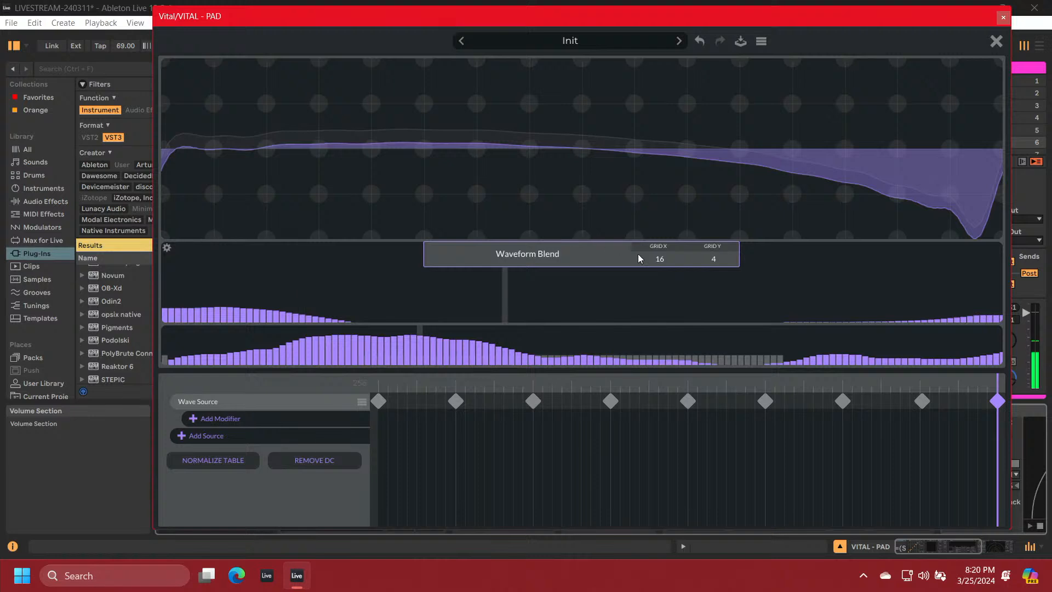
Close the wavetable editor, display OSC 1's wavetable in 3D, and sweep its wave frame position to audition it
click(995, 42)
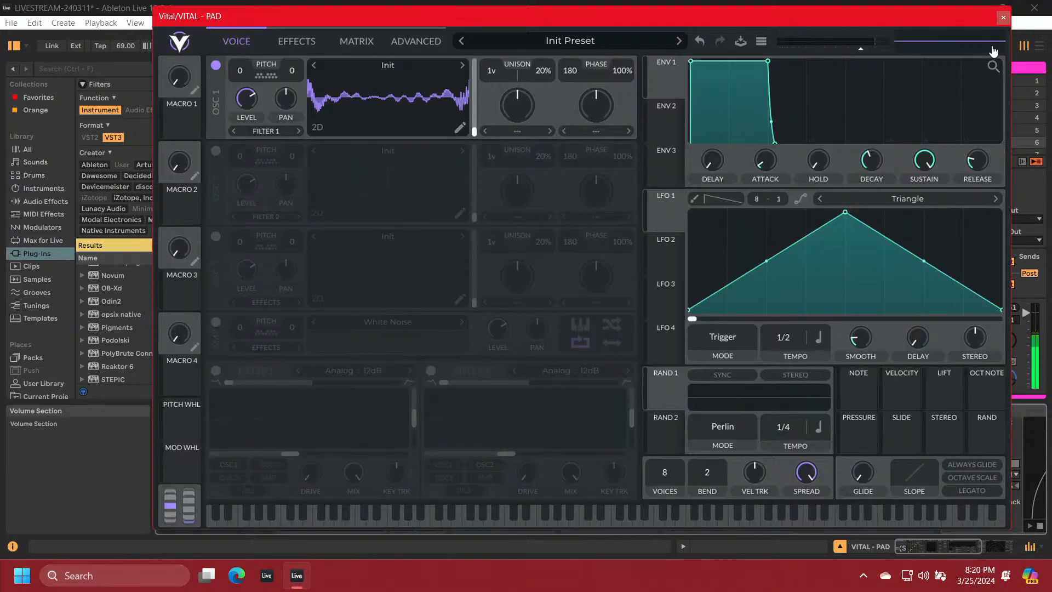
click(315, 128)
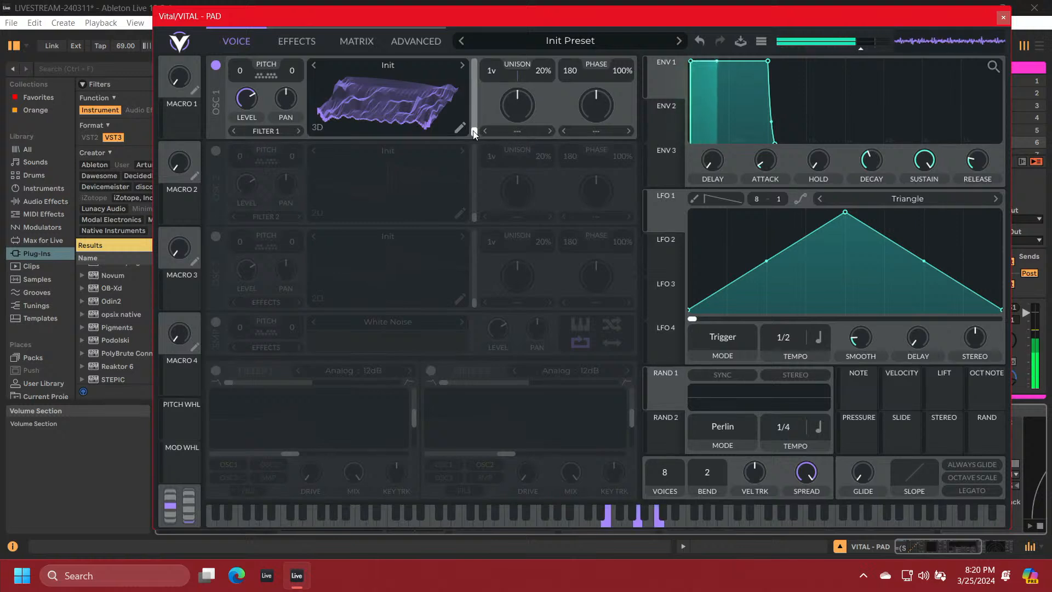
drag(474, 134, 478, 192)
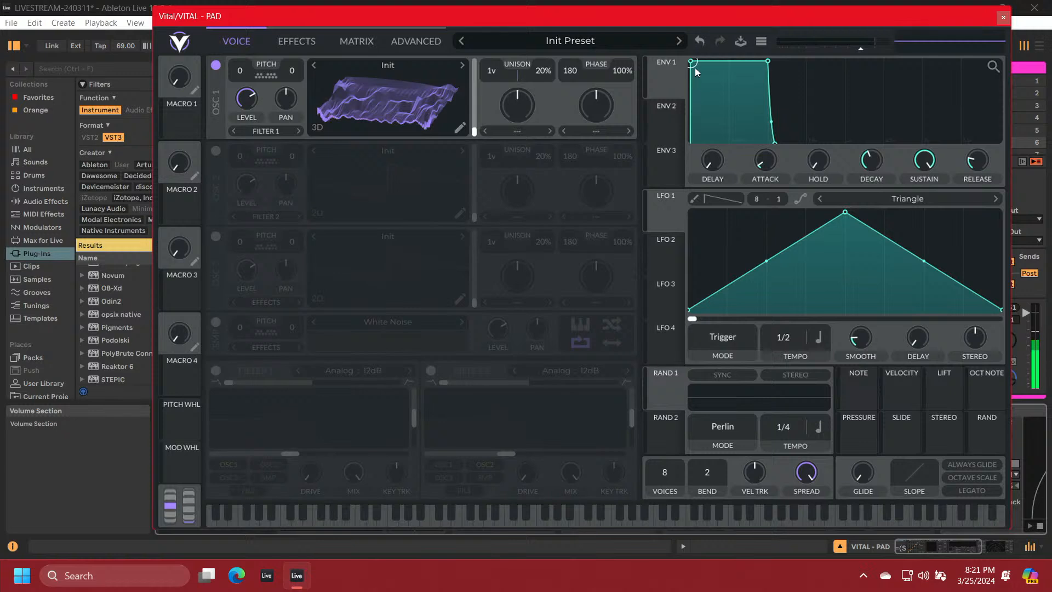
Lengthen ENV 1's attack into a gradual rise and extend its release into a long fade
drag(694, 62, 768, 62)
drag(852, 142, 1001, 143)
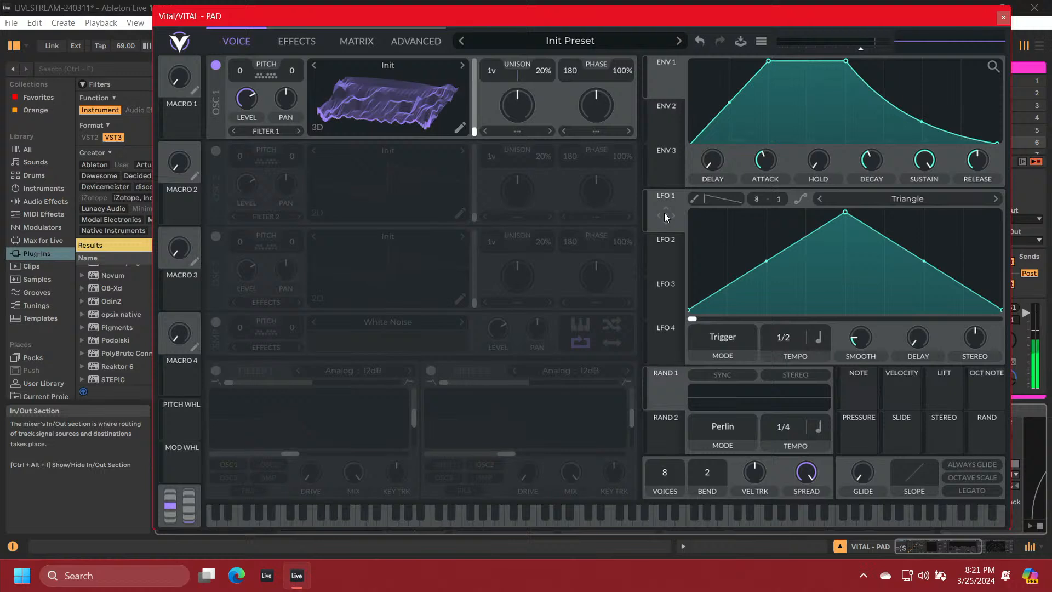
Assign LFO 1 to OSC 1's wave frame position and set the LFO to Sync mode at tempo 4/1
drag(665, 217, 475, 131)
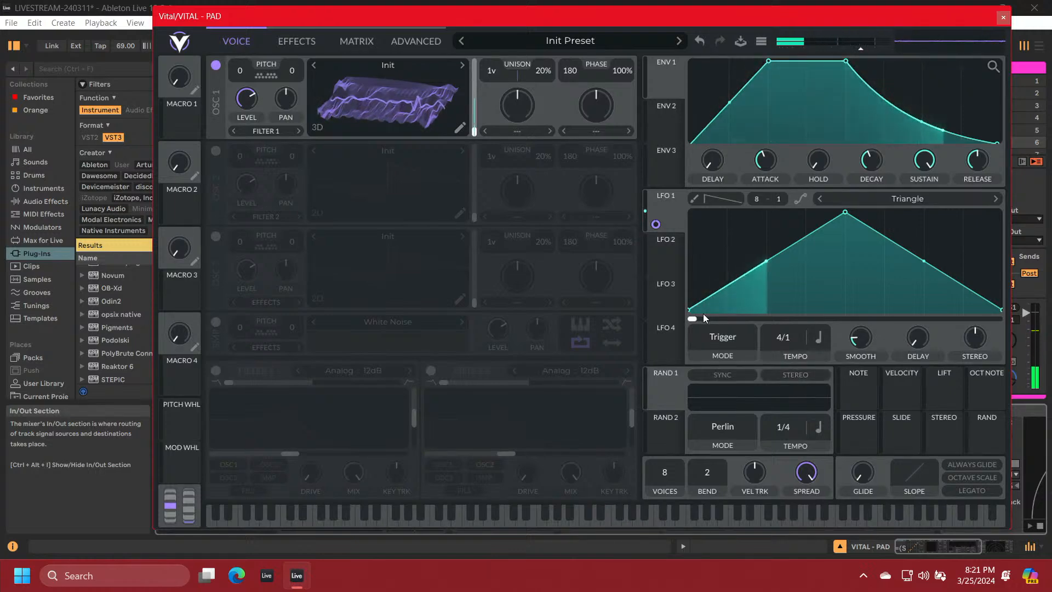
click(721, 336)
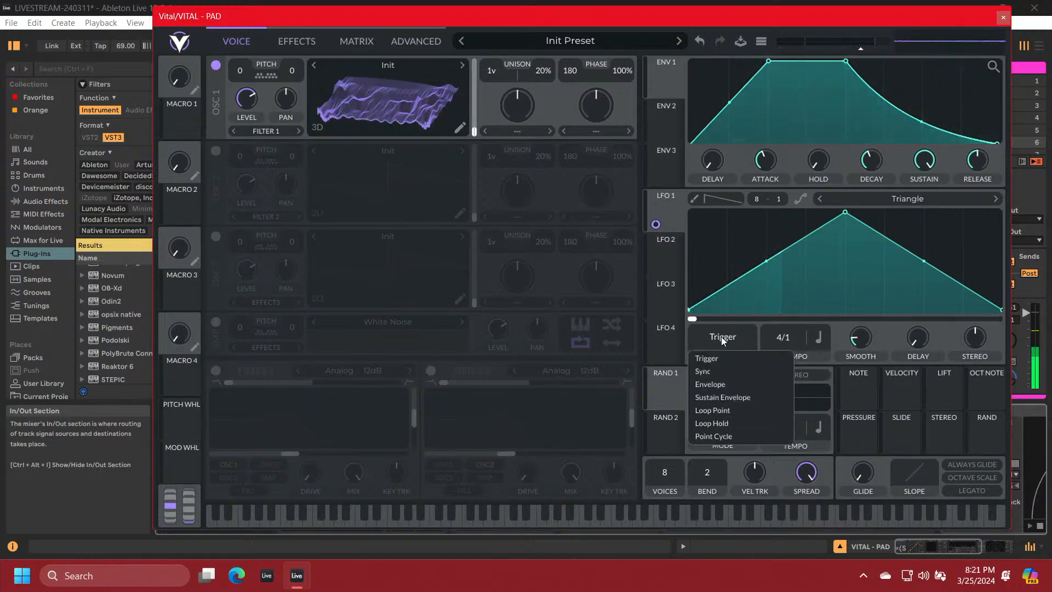
click(711, 375)
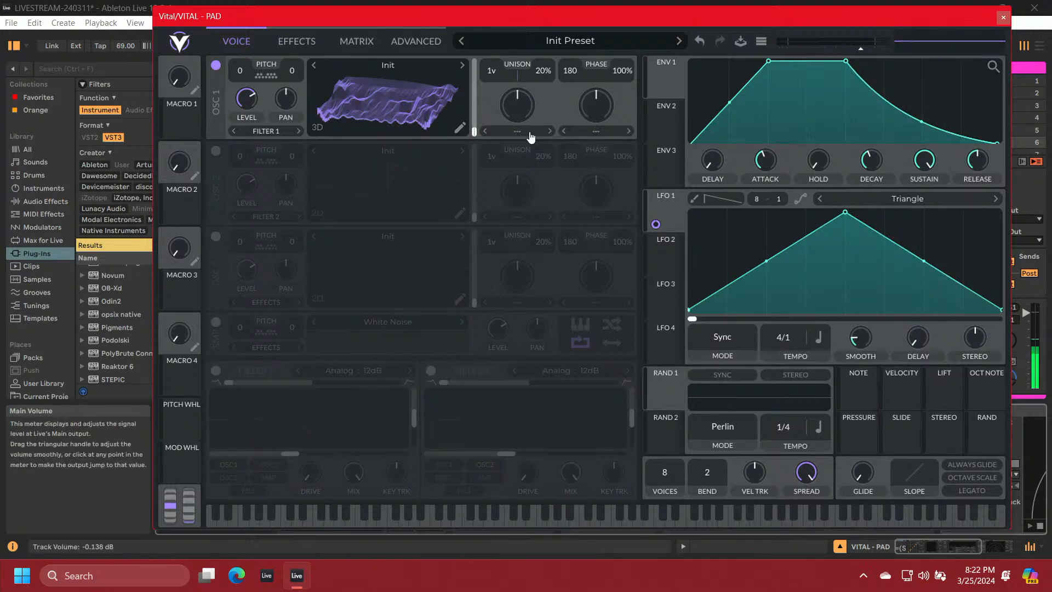
Make LFO 1's wave frame modulation bipolar and stereo, and centre OSC 1's wave frame position
right_click(460, 99)
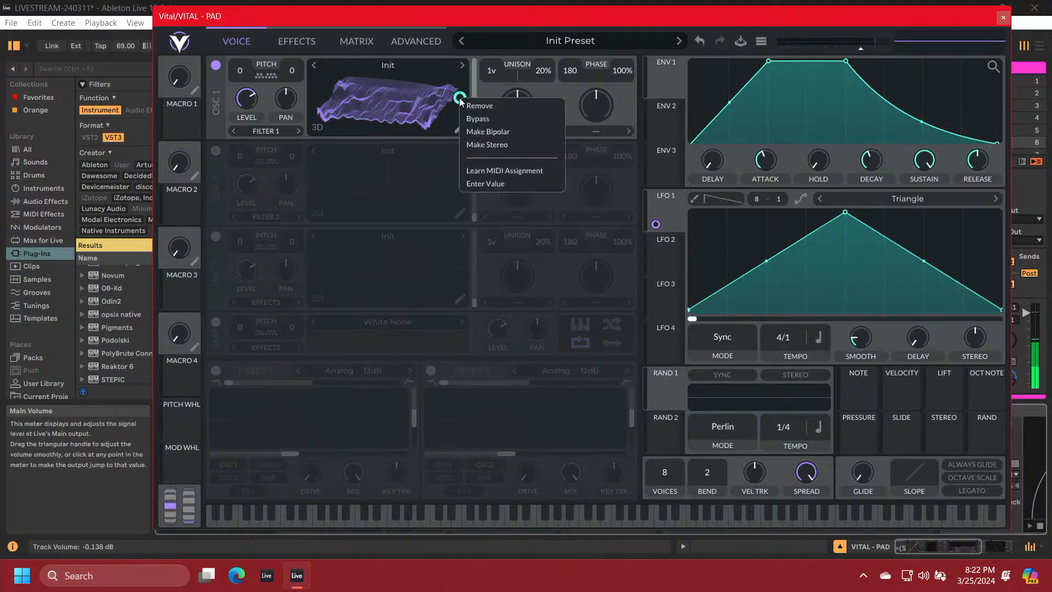
click(475, 131)
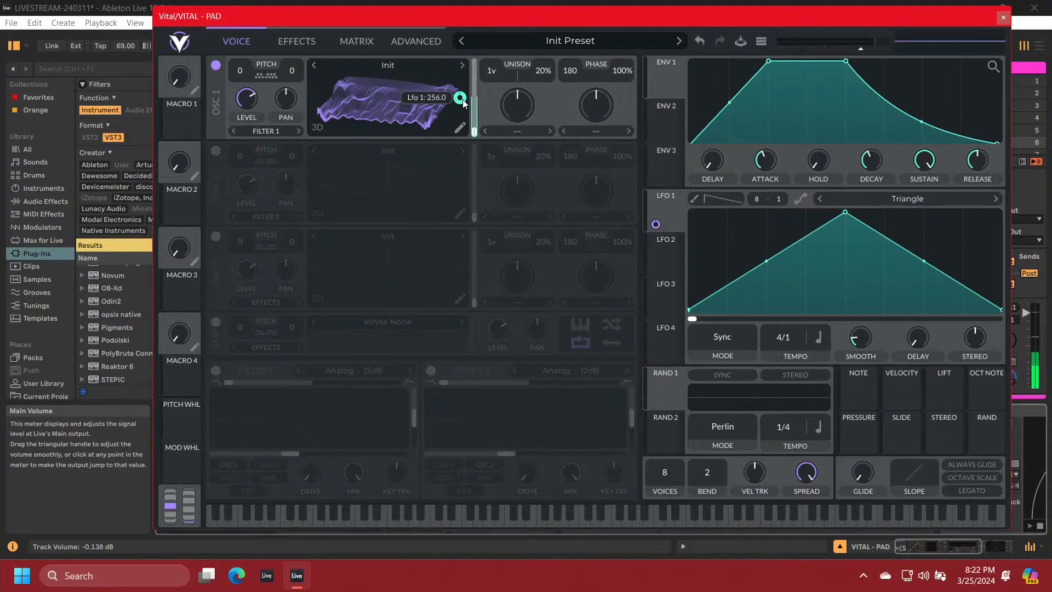
right_click(461, 98)
click(479, 146)
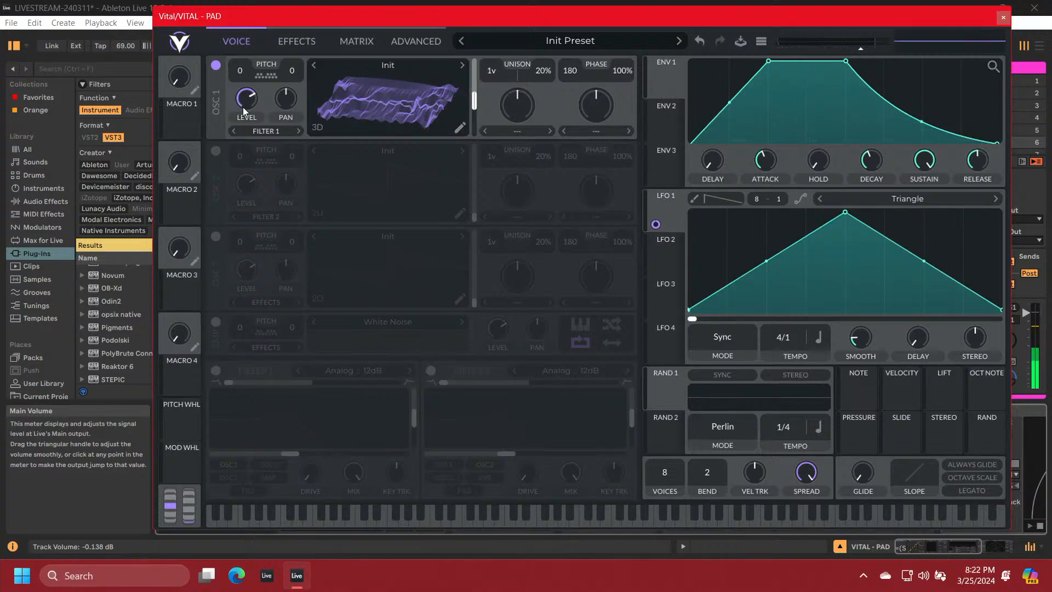
Lower OSC 1's level and set its unison to 3 voices with 13% detune
drag(245, 105, 247, 117)
drag(447, 130, 447, 130)
drag(489, 72, 489, 68)
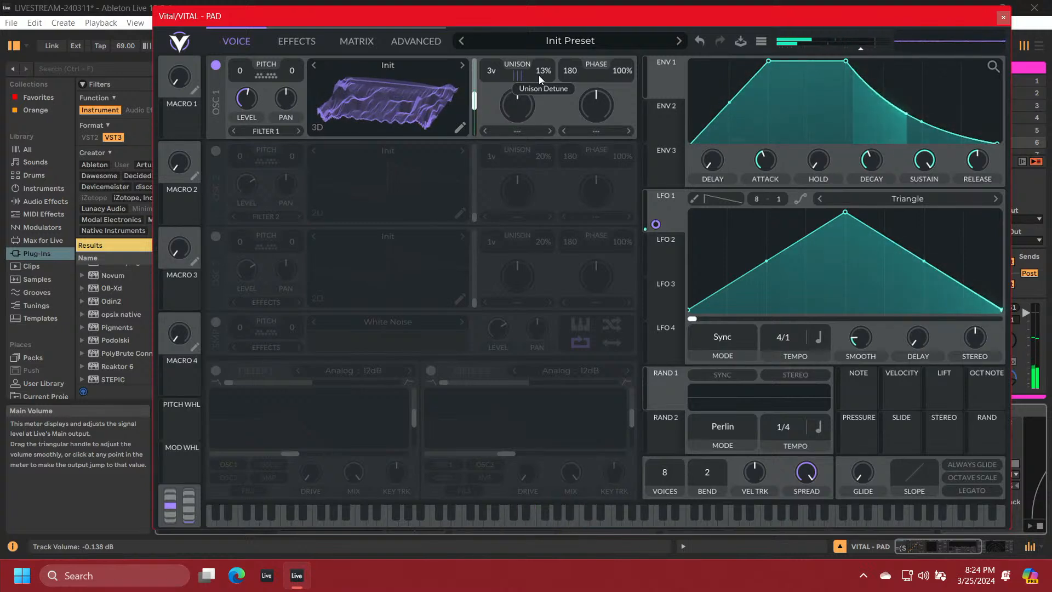
Set OSC 1's spectral morph type to Smear
click(517, 132)
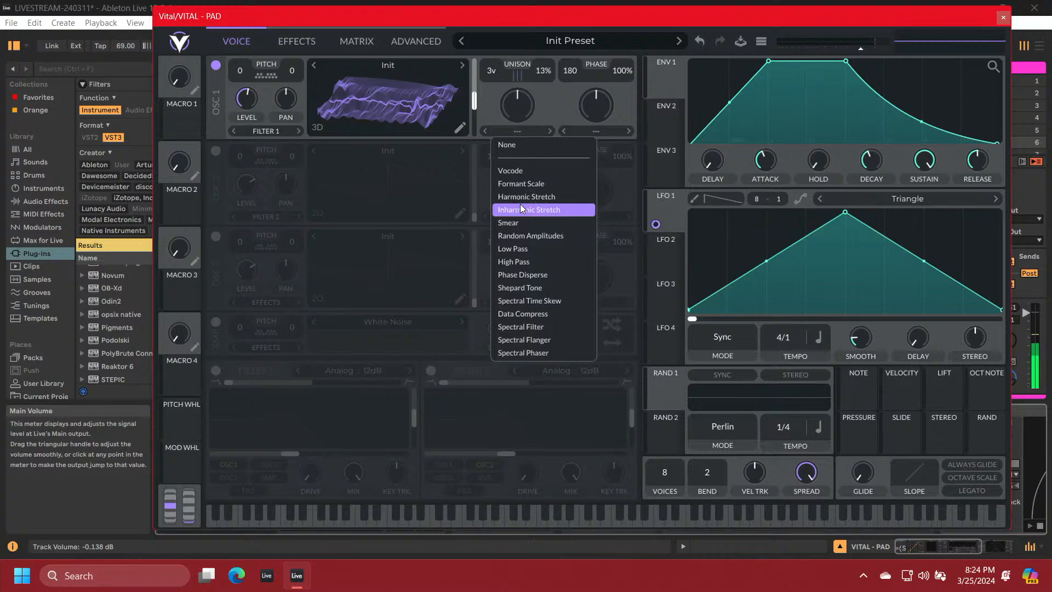
click(521, 222)
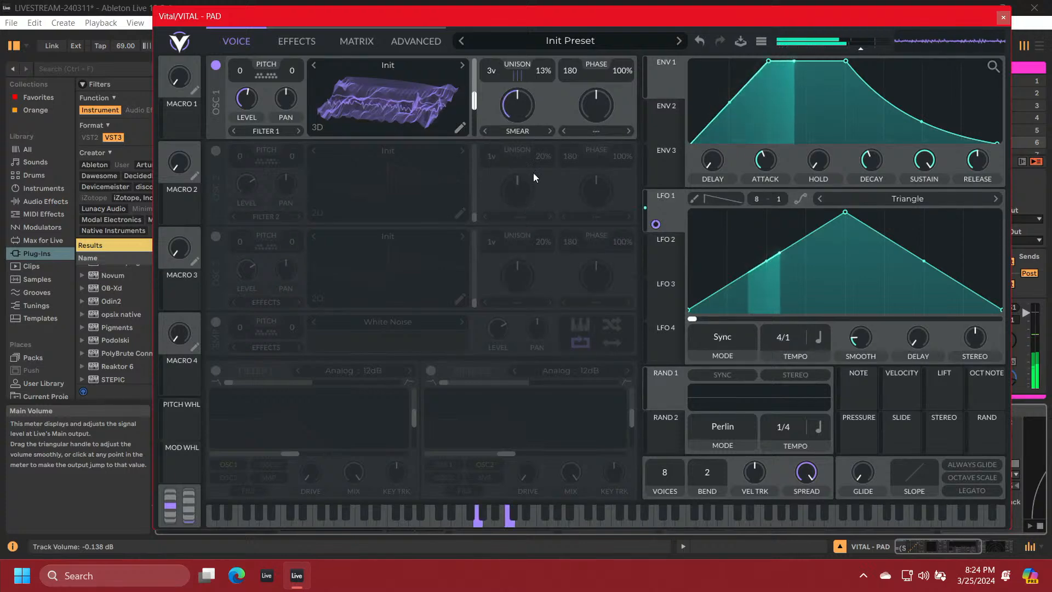
Set OSC 1's Smear amount to about 48.5% and assign LFO 2 to modulate it
drag(525, 103, 524, 133)
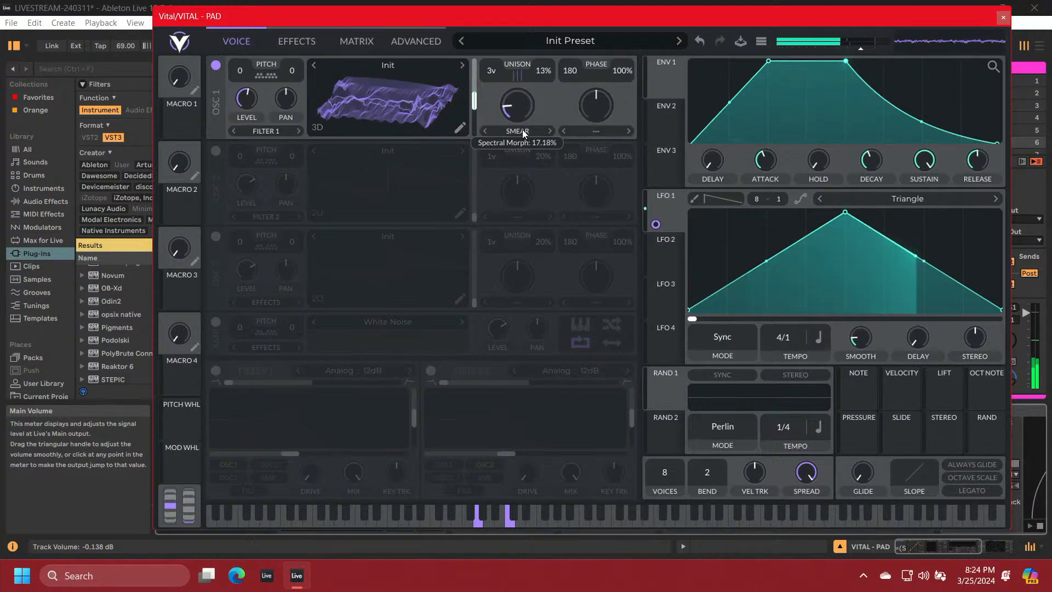
mouse_move(524, 75)
mouse_down()
mouse_move(517, 132)
mouse_move(518, 77)
mouse_move(515, 93)
mouse_up()
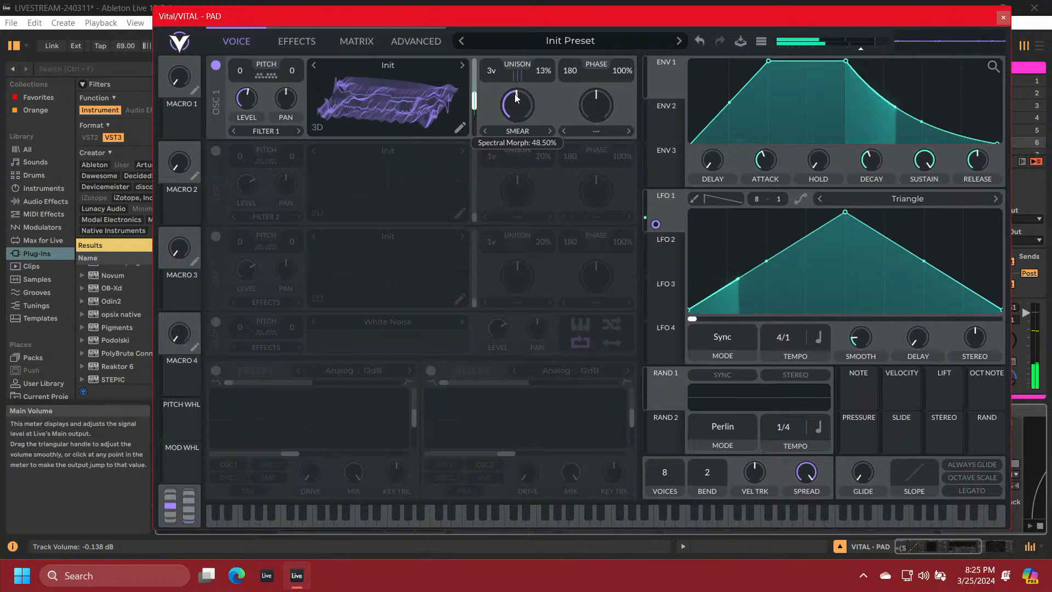
mouse_move(666, 259)
mouse_down()
mouse_move(534, 223)
mouse_move(515, 116)
mouse_move(523, 110)
mouse_up()
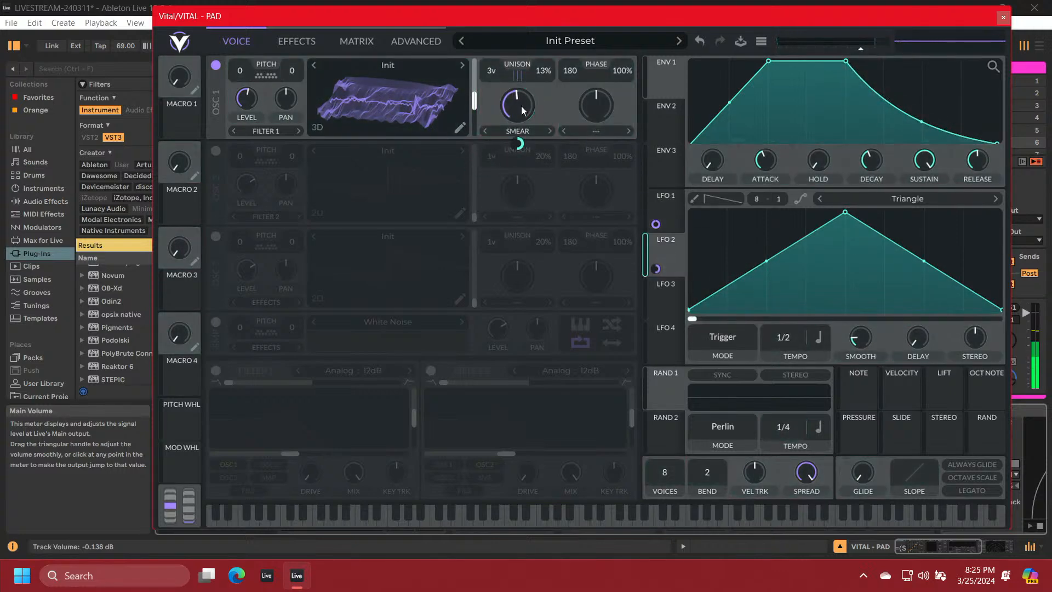
Make LFO 2's modulation of OSC 1's spectral morph bipolar and stereo, and set LFO 2's tempo to 2/1
right_click(519, 142)
click(538, 177)
mouse_move(520, 148)
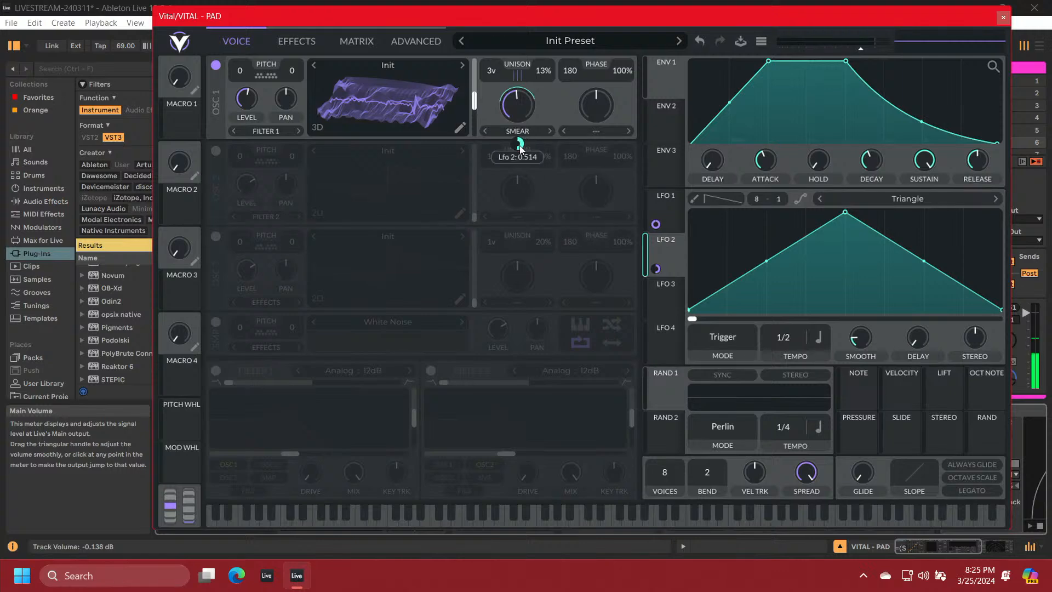
right_click(518, 140)
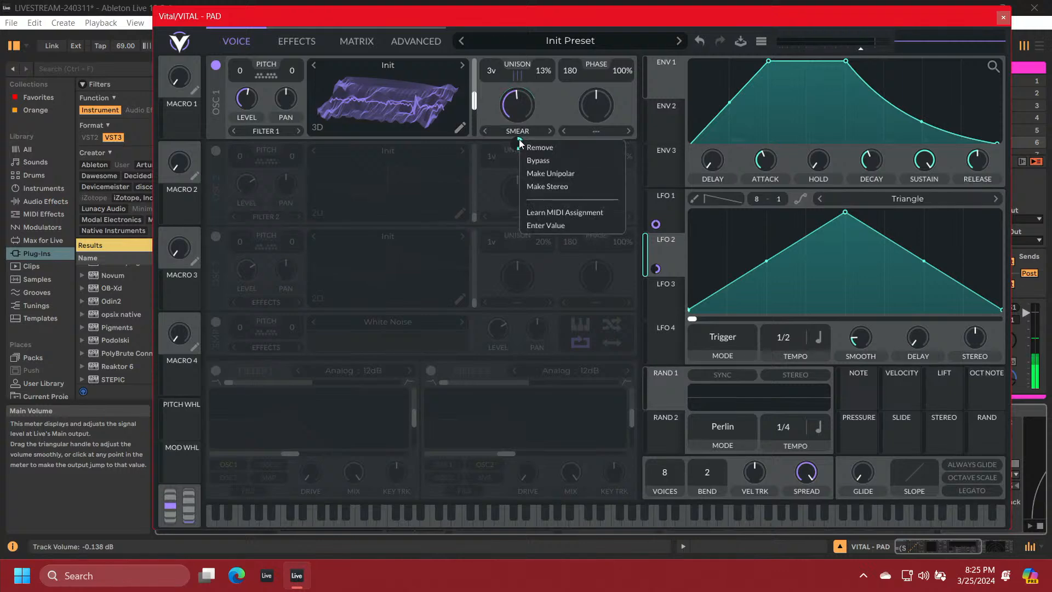
click(540, 185)
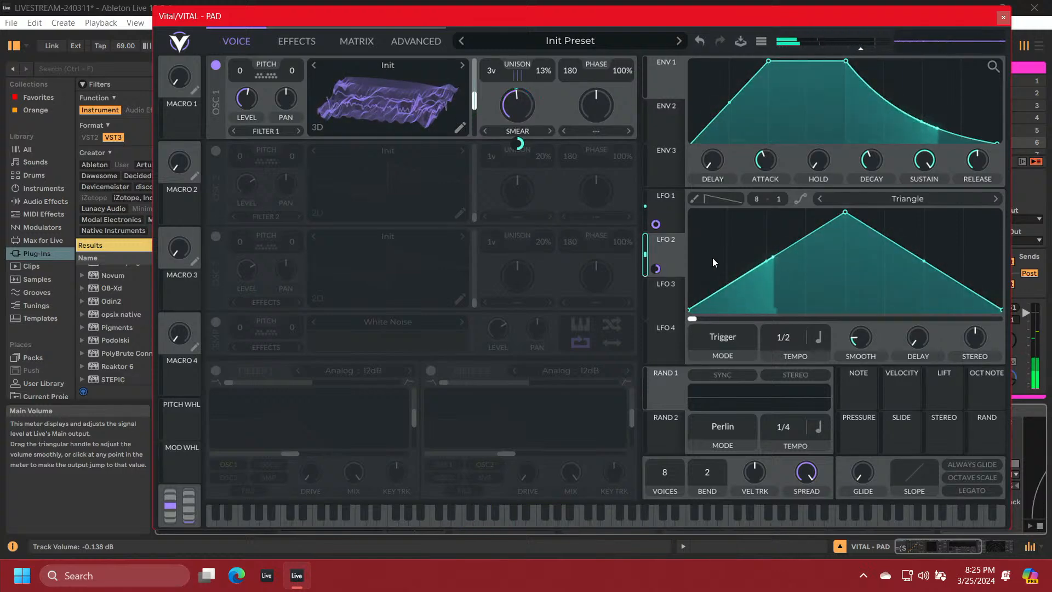
drag(783, 344, 784, 334)
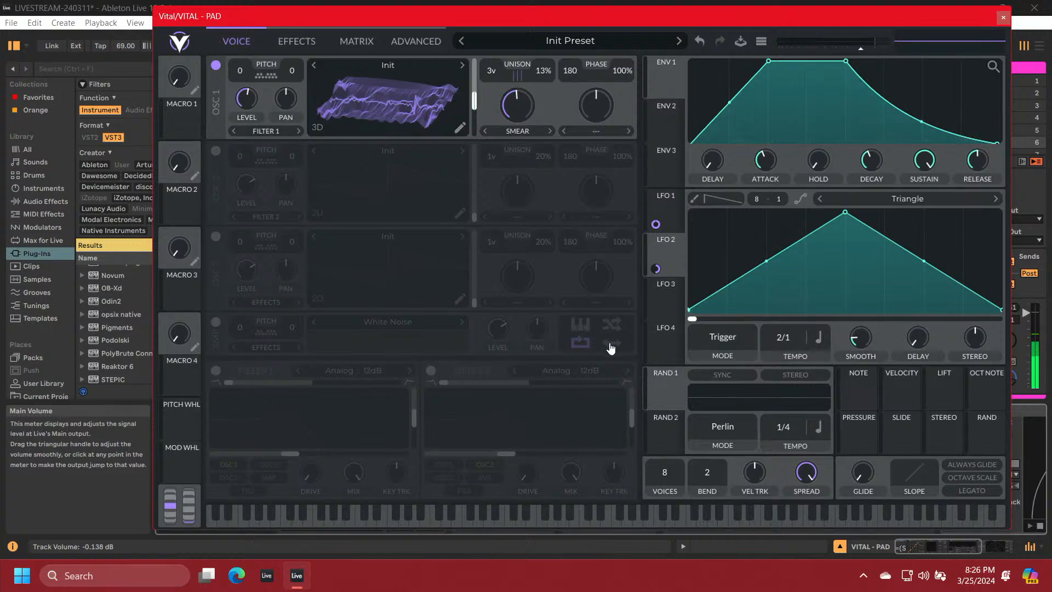
Enable Filter 1 with its cutoff raised to about 20 semitones, and increase OSC 1's level
click(216, 371)
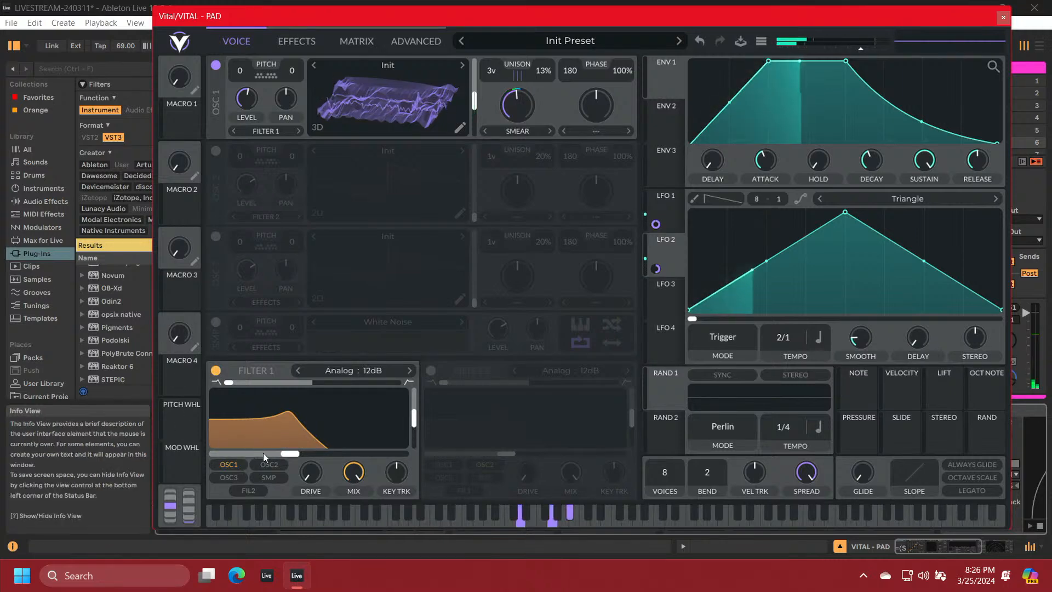
drag(286, 456, 317, 453)
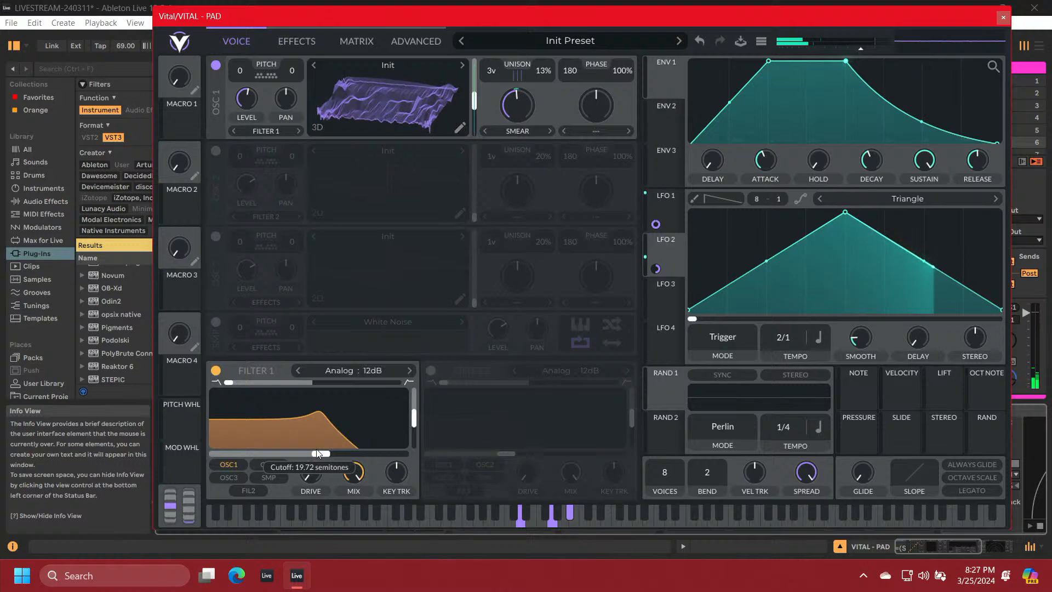
mouse_move(249, 95)
drag(250, 95, 249, 87)
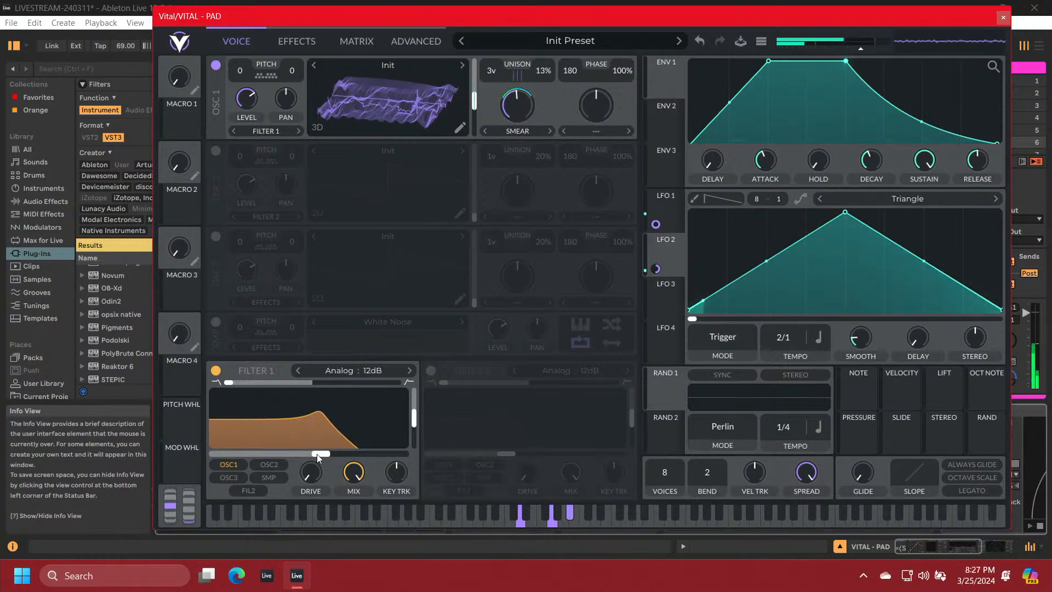
mouse_move(316, 454)
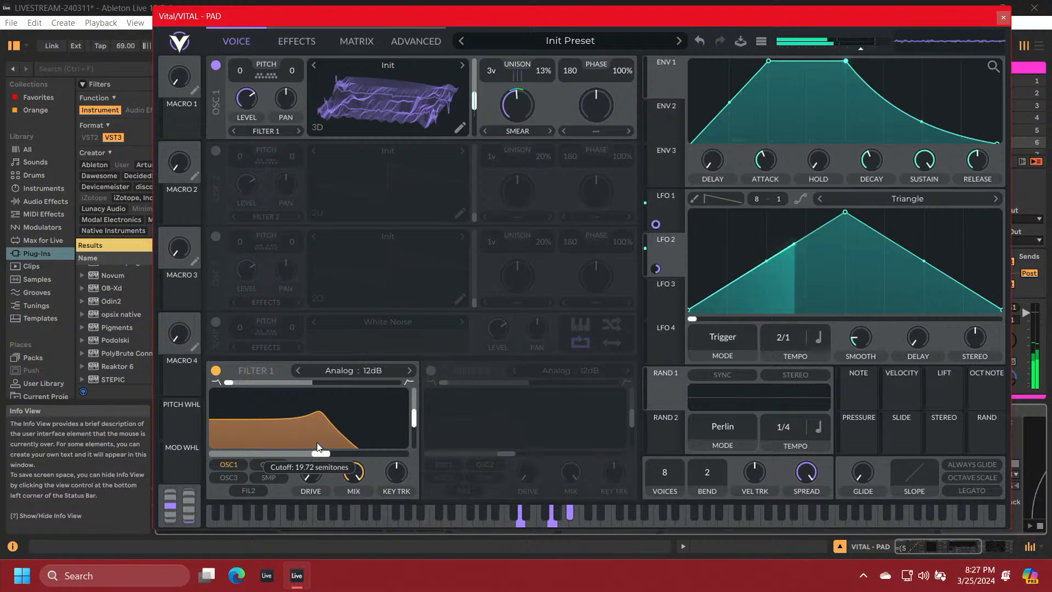
drag(318, 445, 324, 446)
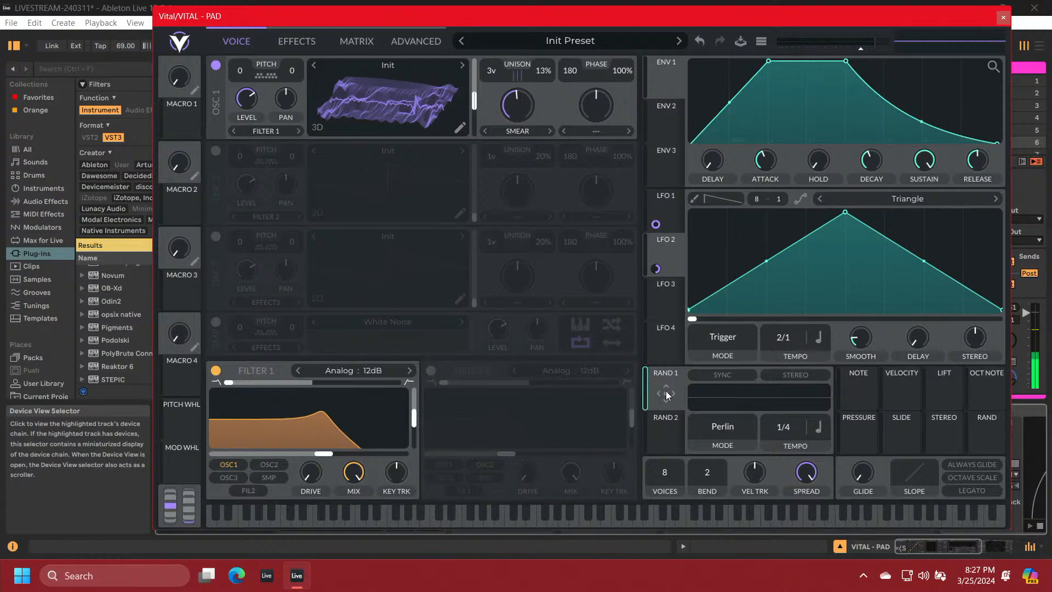
Assign Random 1 to Filter 1's cutoff and make that modulation bipolar and stereo
drag(666, 391, 325, 454)
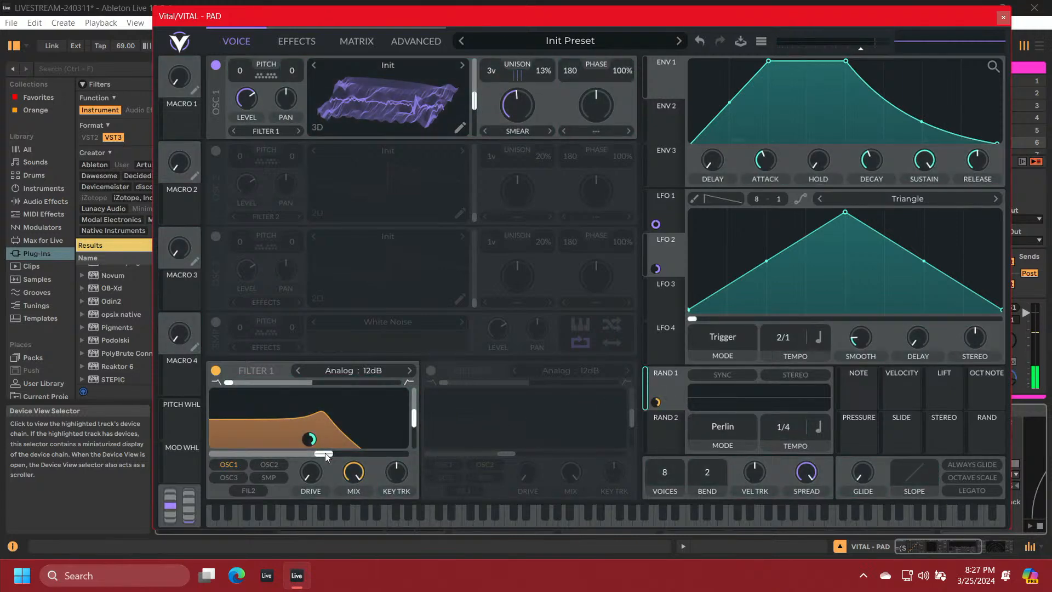
right_click(310, 440)
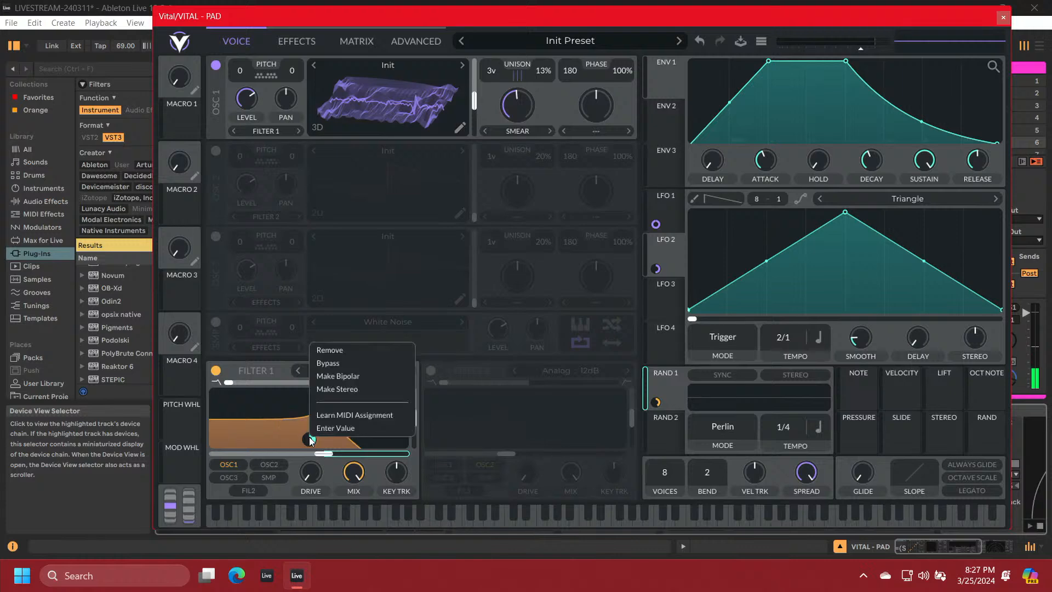
click(330, 380)
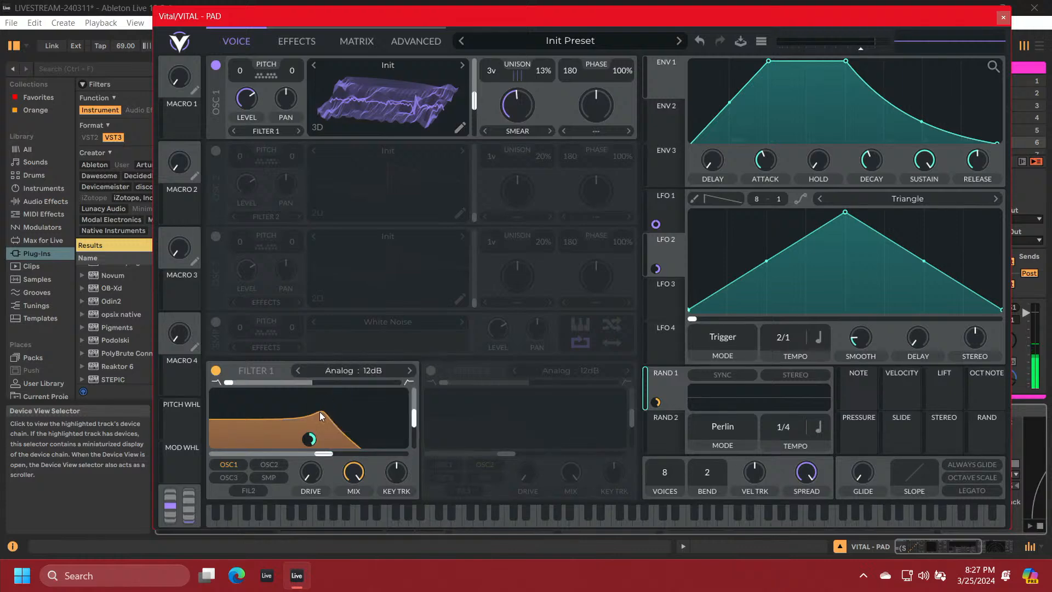
right_click(309, 442)
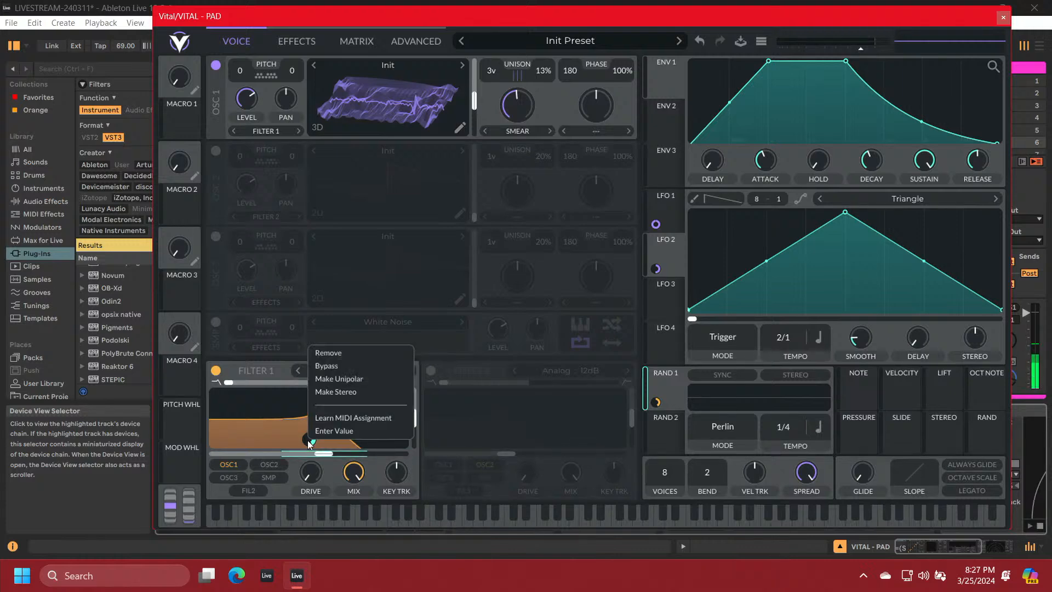
click(321, 391)
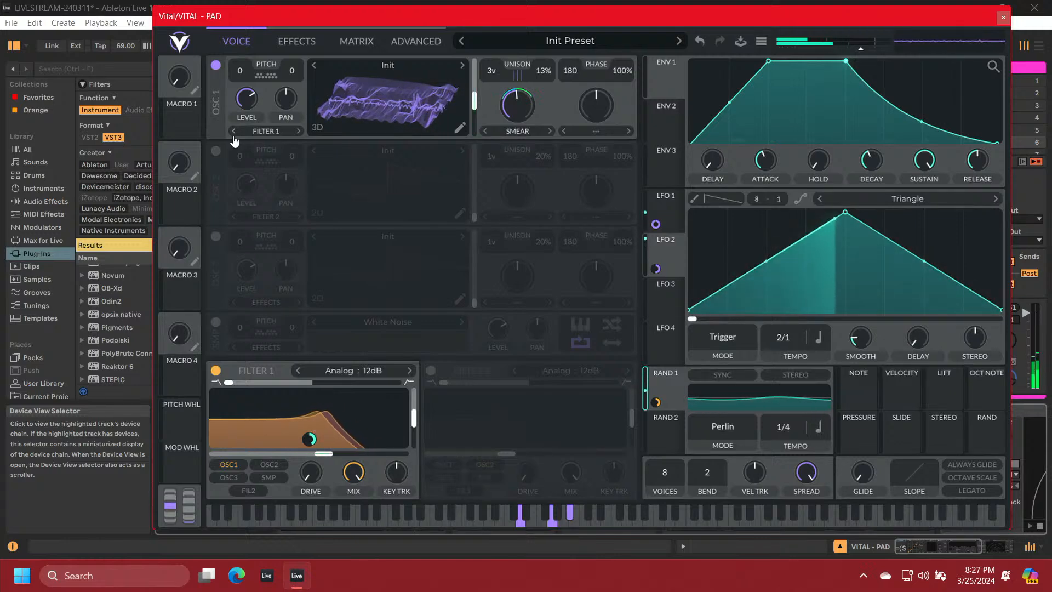
Raise OSC 1's level slightly and transpose the oscillator to -12 semitones
mouse_move(246, 101)
drag(247, 100, 248, 95)
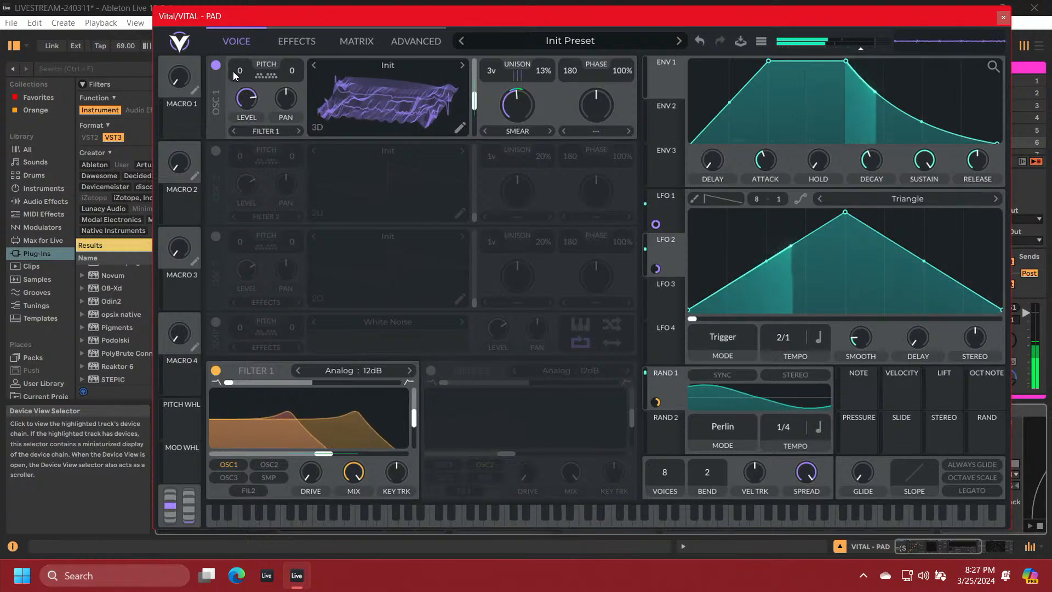
drag(240, 74, 242, 123)
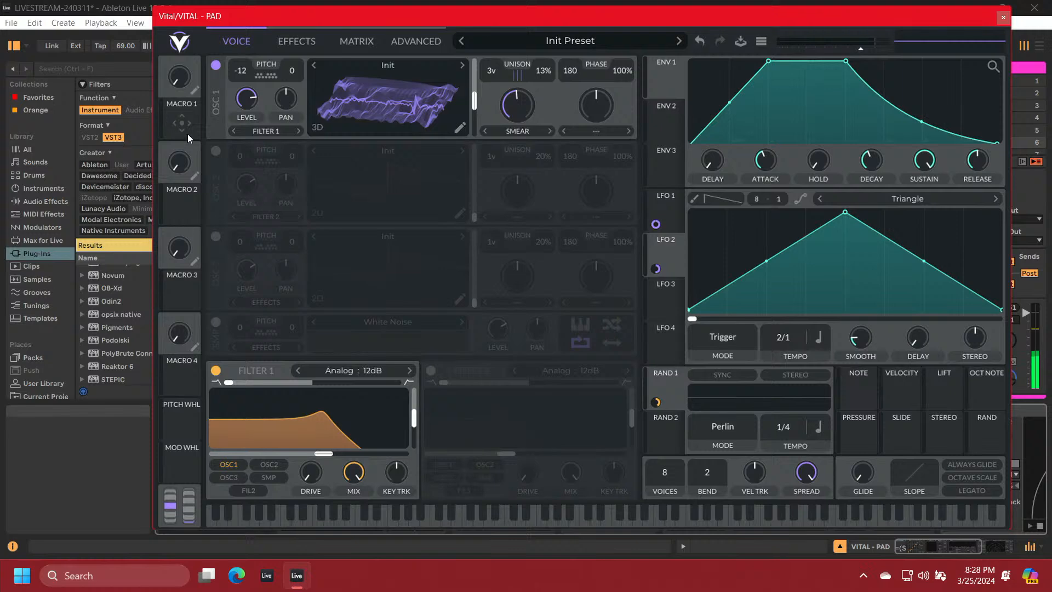
Enable OSC 2 and load the Basic Shapes wavetable into it
click(216, 151)
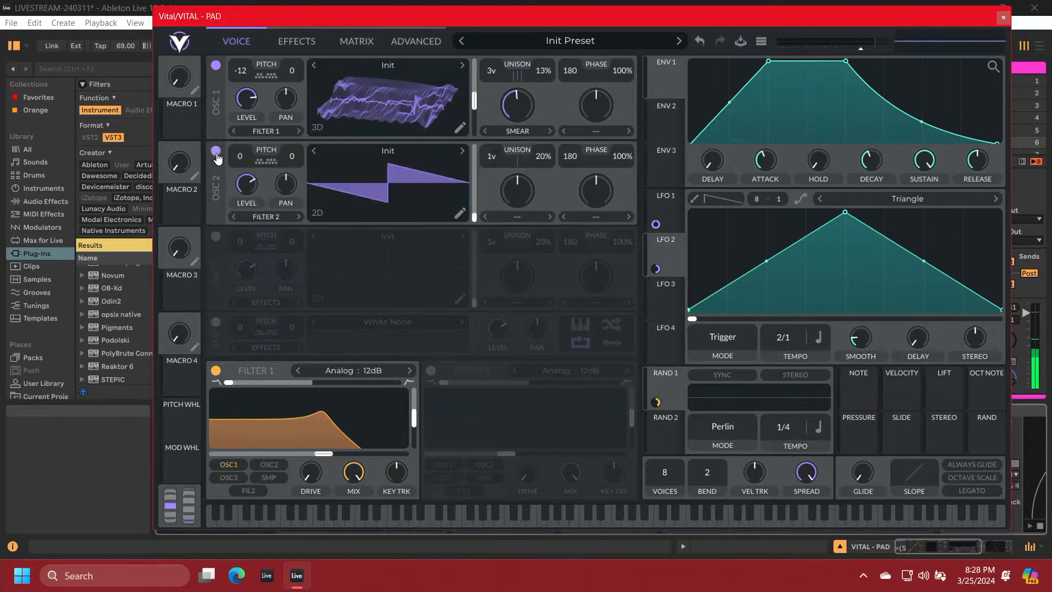
click(392, 154)
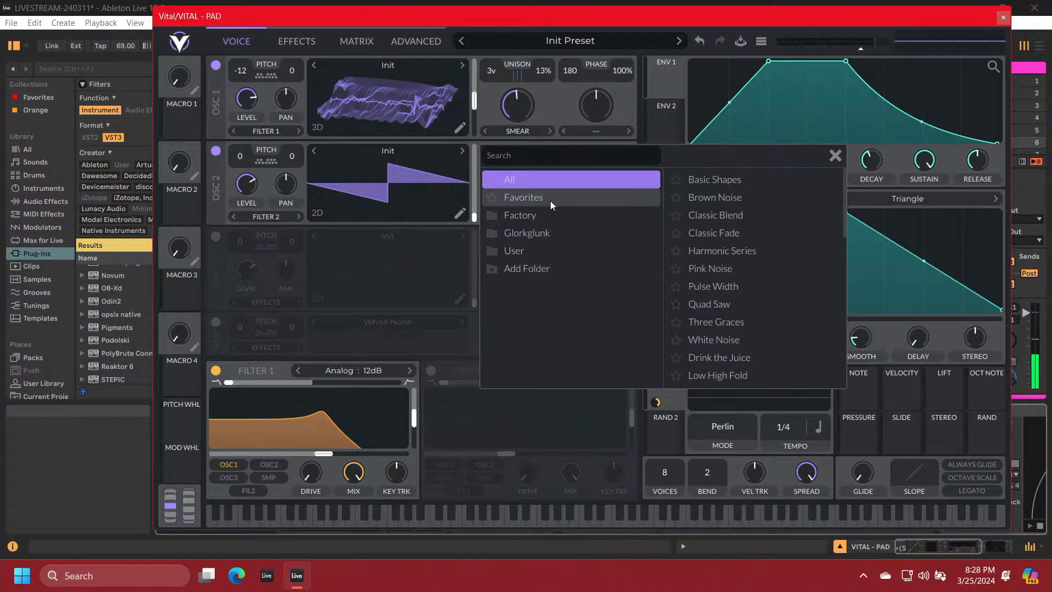
click(701, 180)
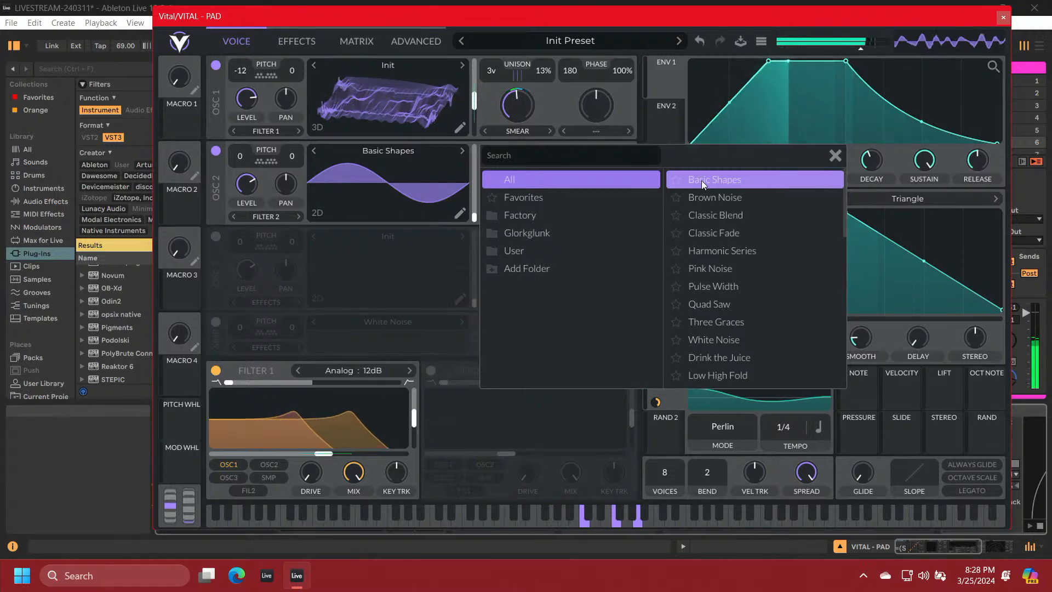
click(835, 156)
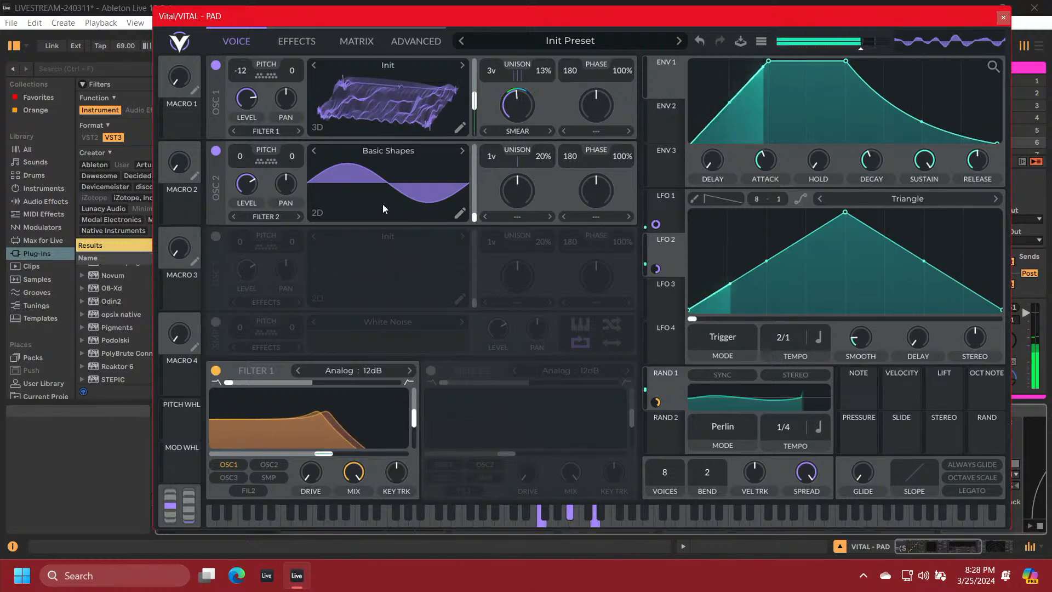
Set OSC 2's spectral morph type to Harmonic Stretch and its amount to about 69%
click(508, 218)
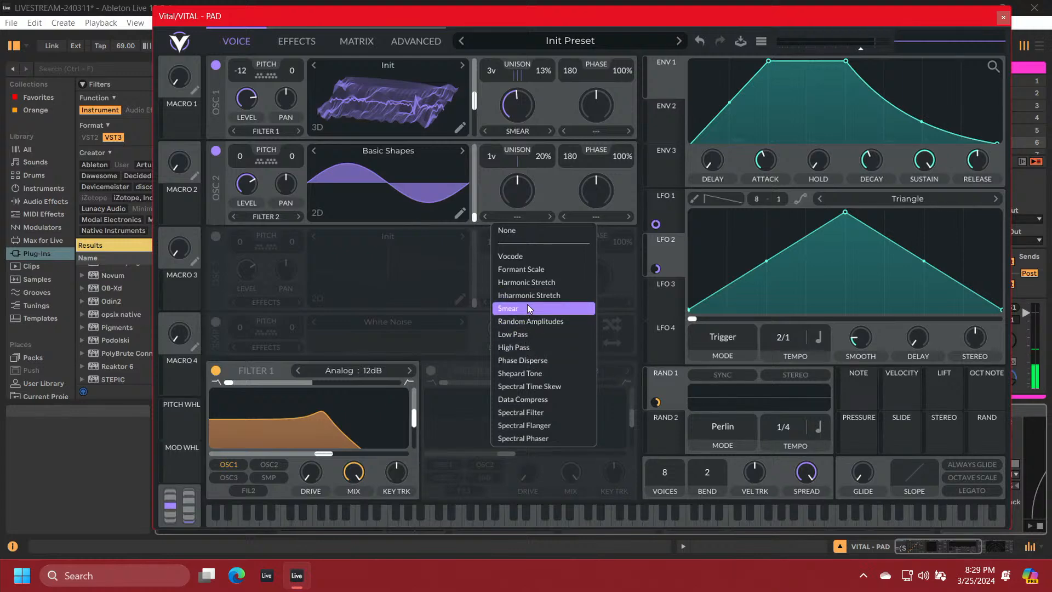
click(525, 285)
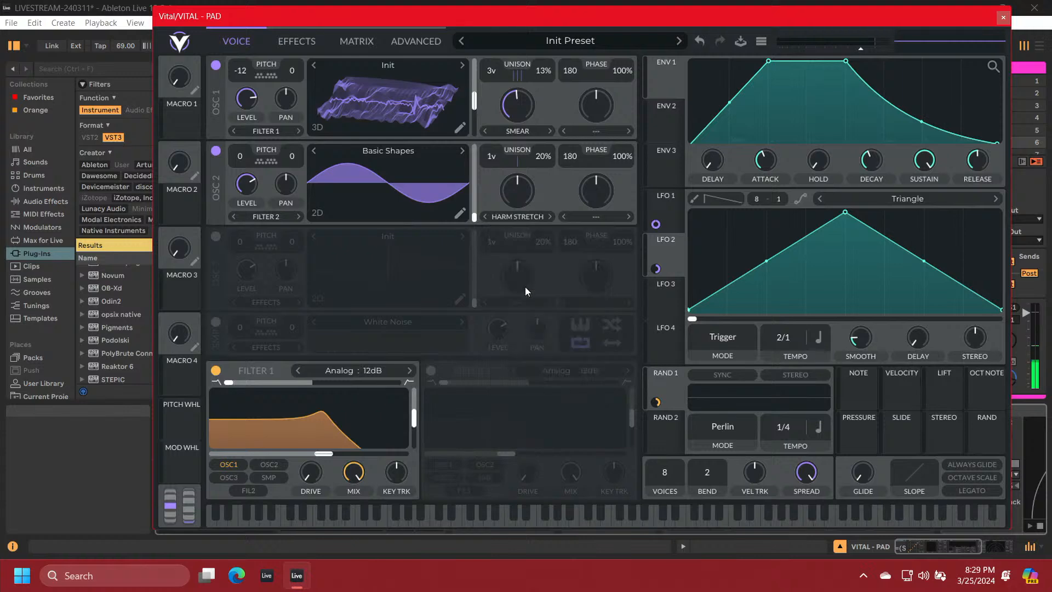
mouse_move(517, 197)
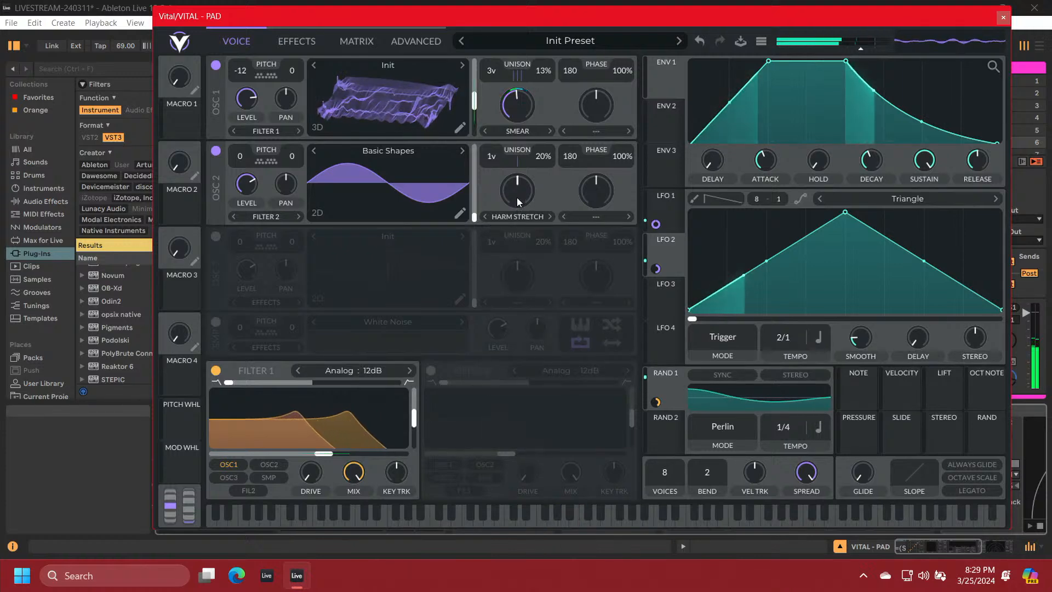
drag(517, 198, 518, 183)
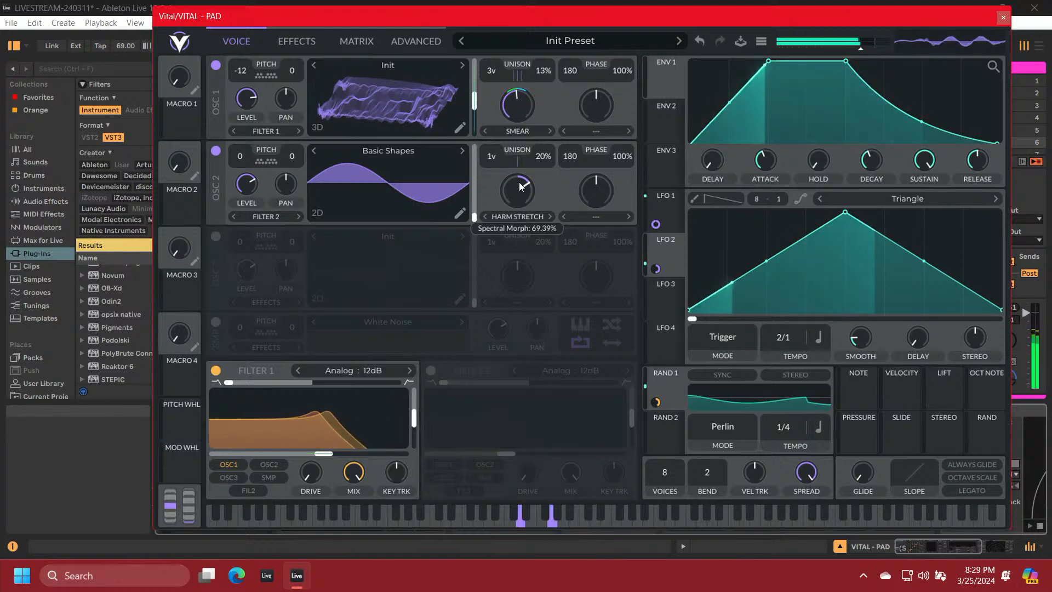
Raise OSC 2's wave frame position slightly above the sine frame and reduce the Harmonic Stretch amount to just below centre
click(509, 217)
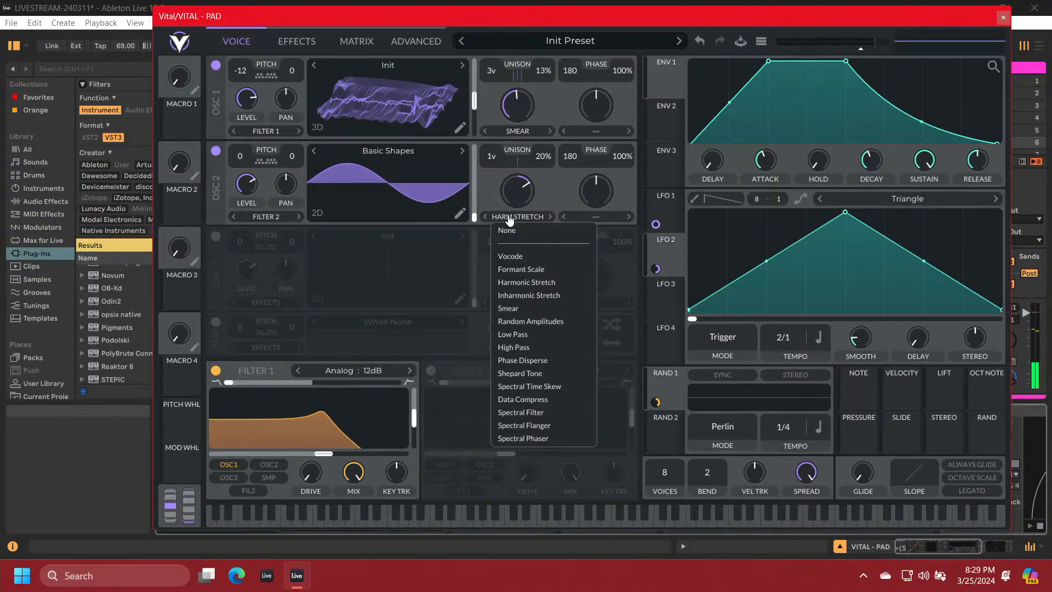
click(474, 219)
mouse_move(473, 212)
mouse_down()
mouse_move(476, 188)
mouse_move(478, 198)
mouse_up()
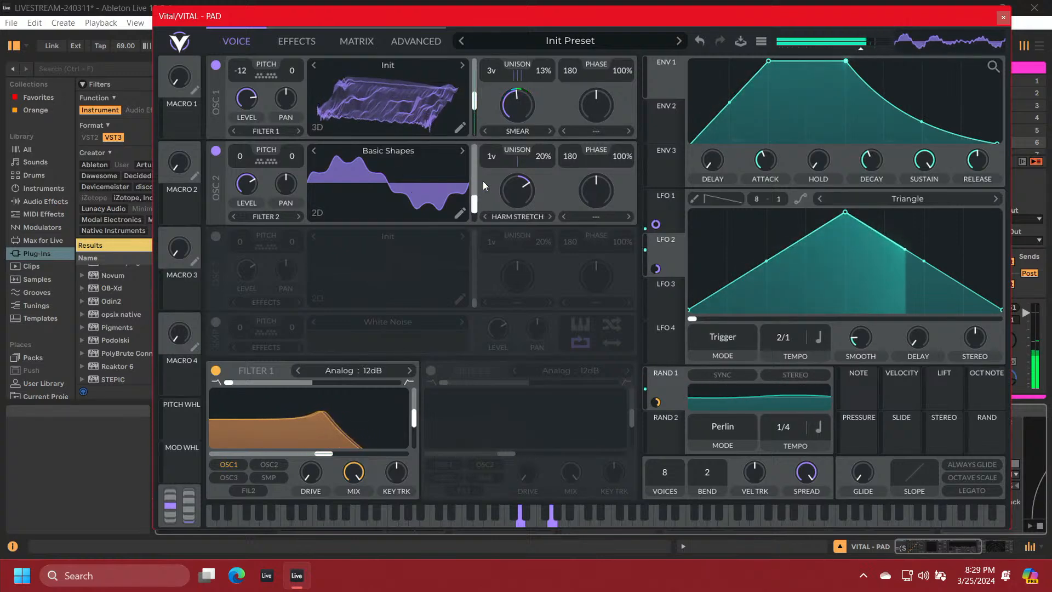
drag(511, 189, 507, 208)
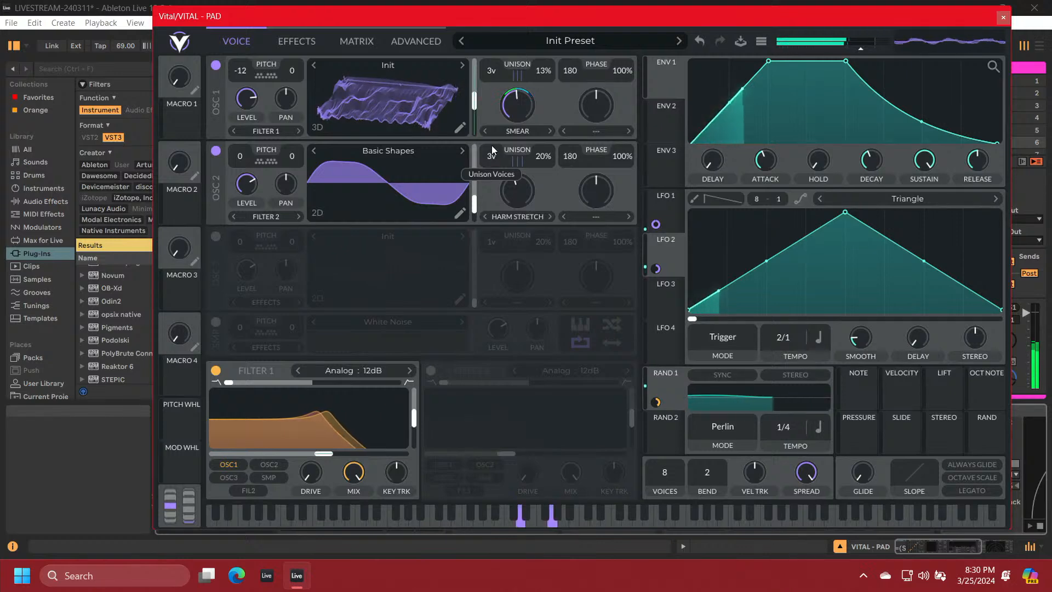
Set OSC 2's unison to 3 voices with 5% detune and transpose the oscillator to -11 semitones
drag(539, 156, 540, 171)
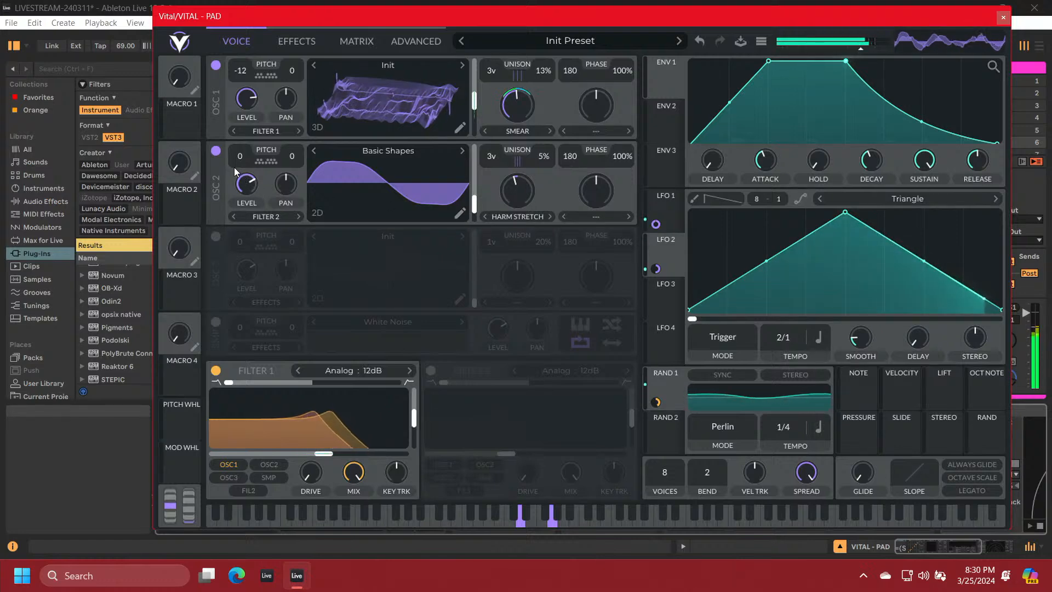
drag(239, 159, 235, 197)
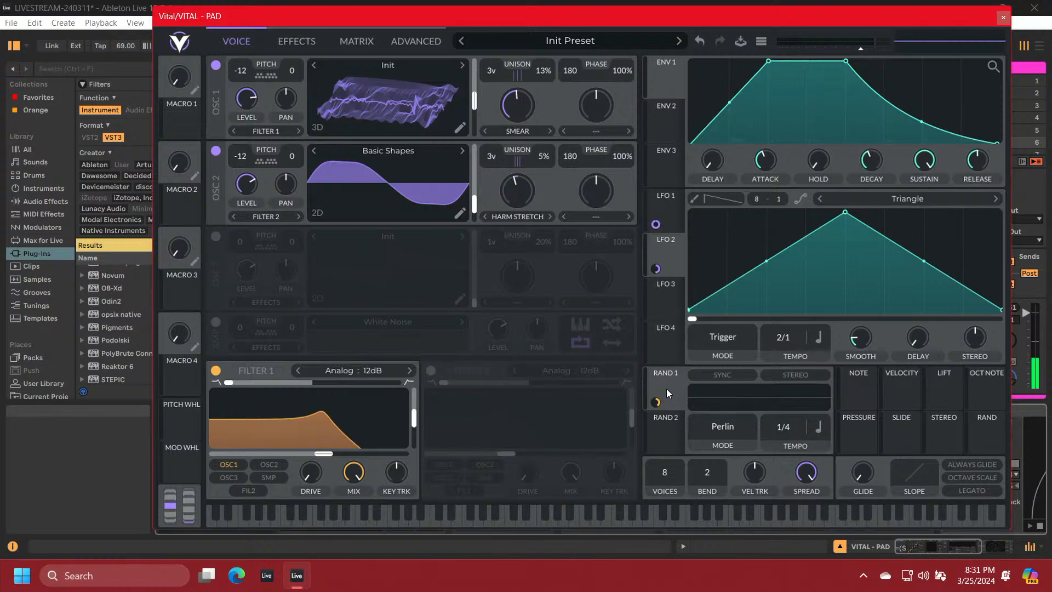
Modulate OSC 2's Harmonic Stretch amount with RAND 1 in bipolar stereo mode and set RAND 1's tempo to 1/2
drag(656, 401, 518, 196)
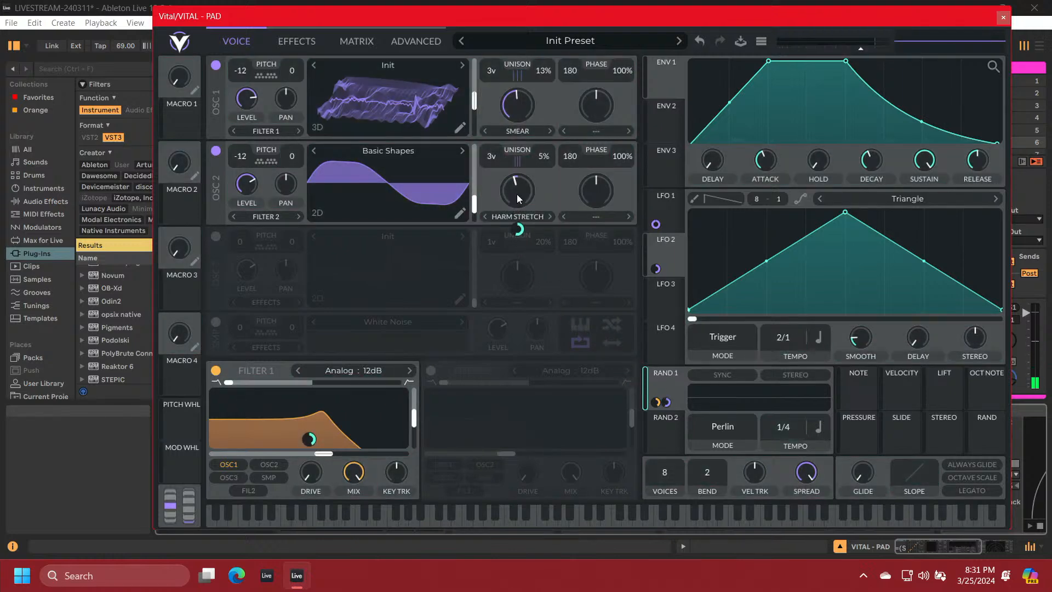
right_click(520, 229)
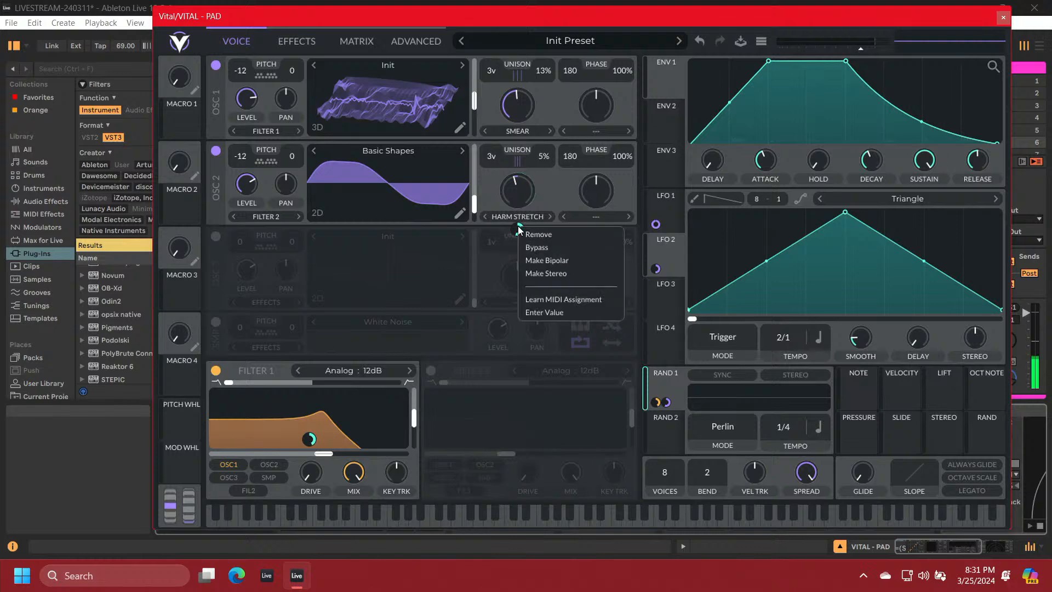
click(541, 262)
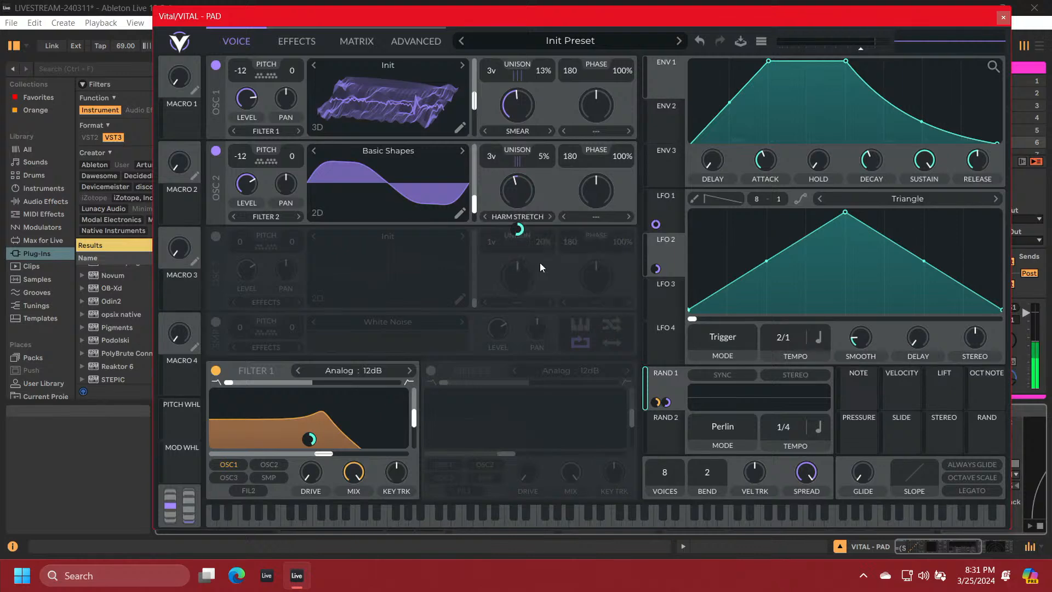
right_click(520, 230)
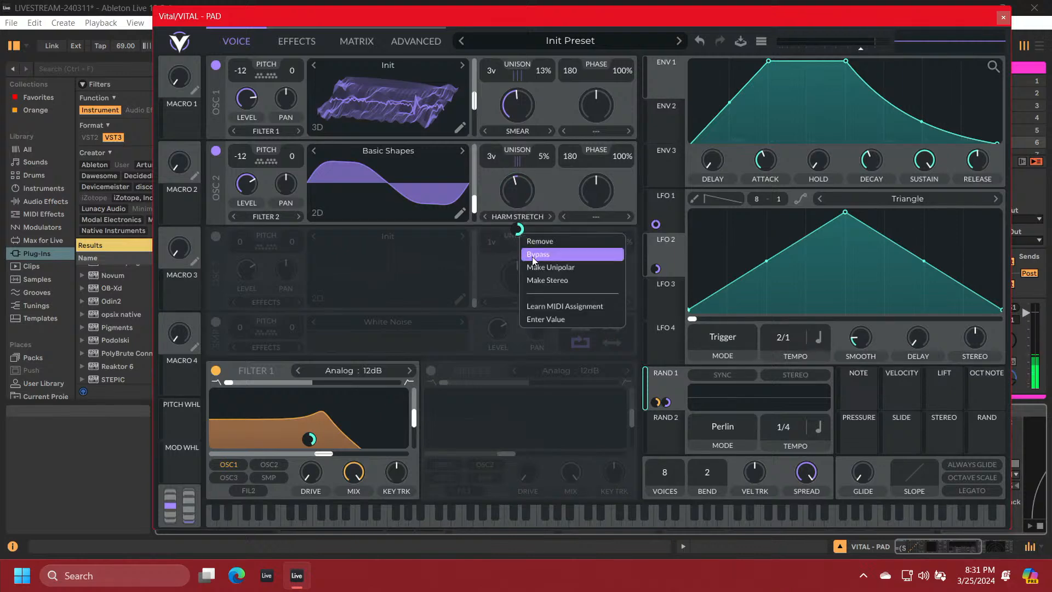
click(538, 280)
mouse_move(519, 230)
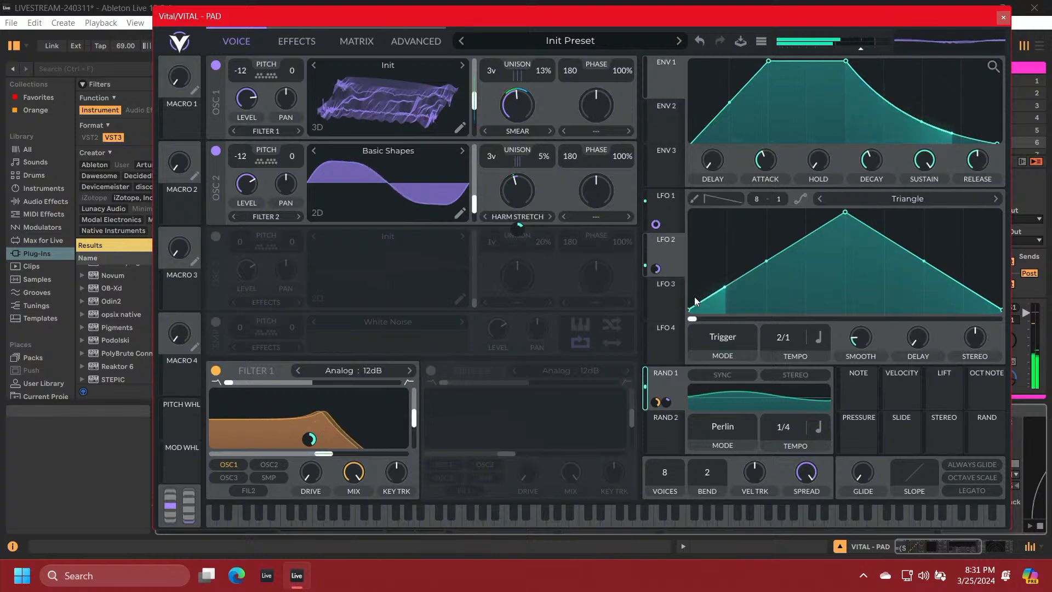
scroll(784, 432, down, 1)
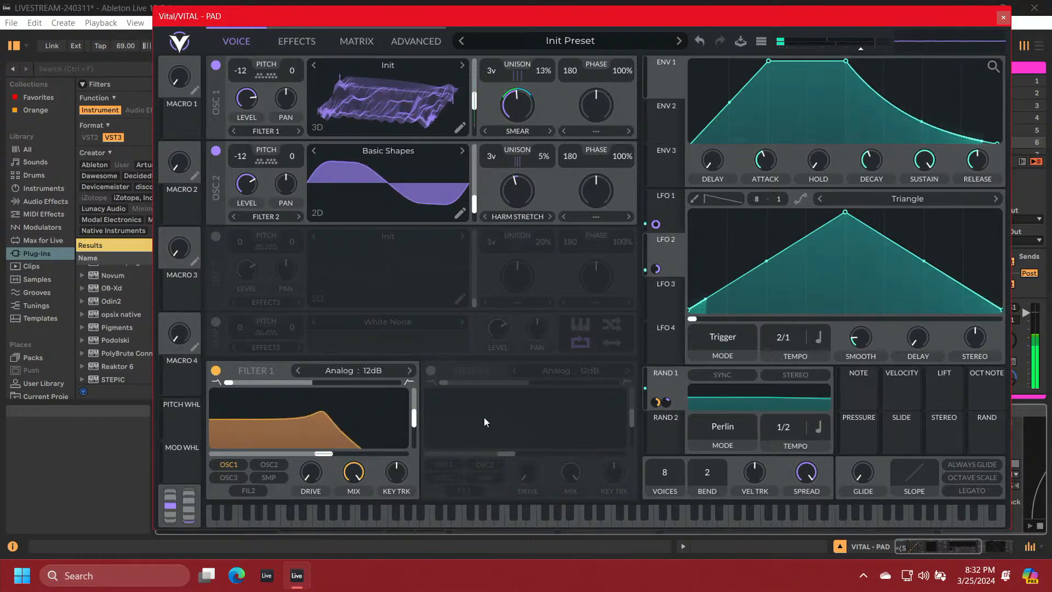
Enable the sampler and load the Box Fan noise sample into it
click(216, 322)
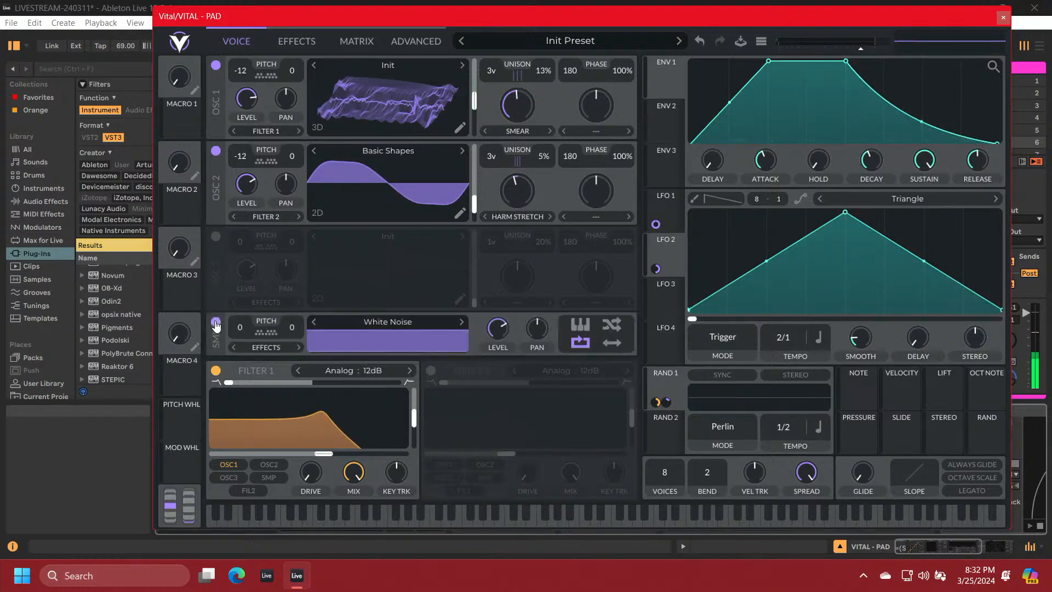
click(359, 322)
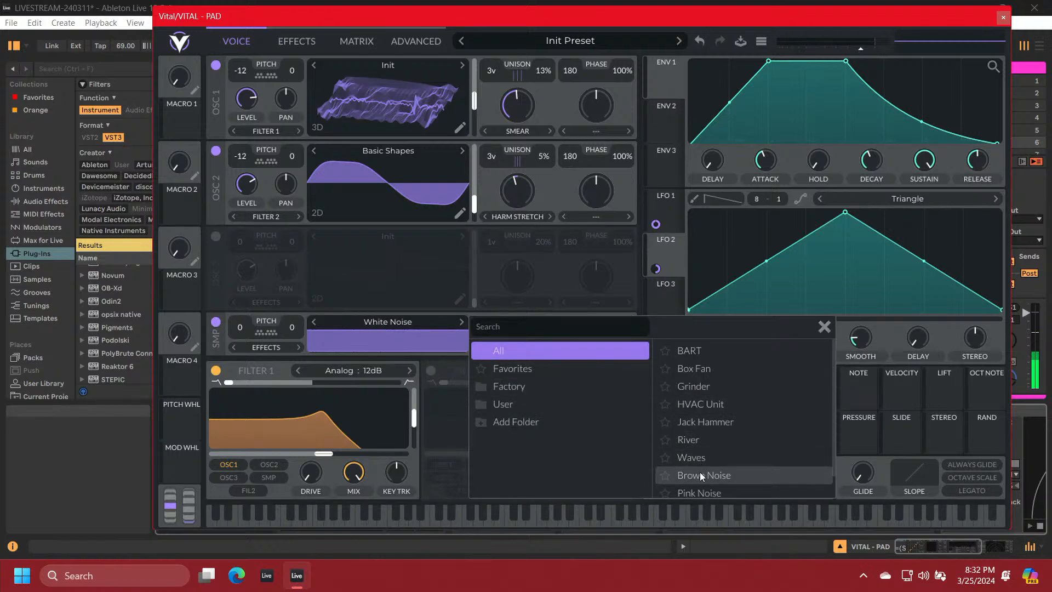
click(699, 372)
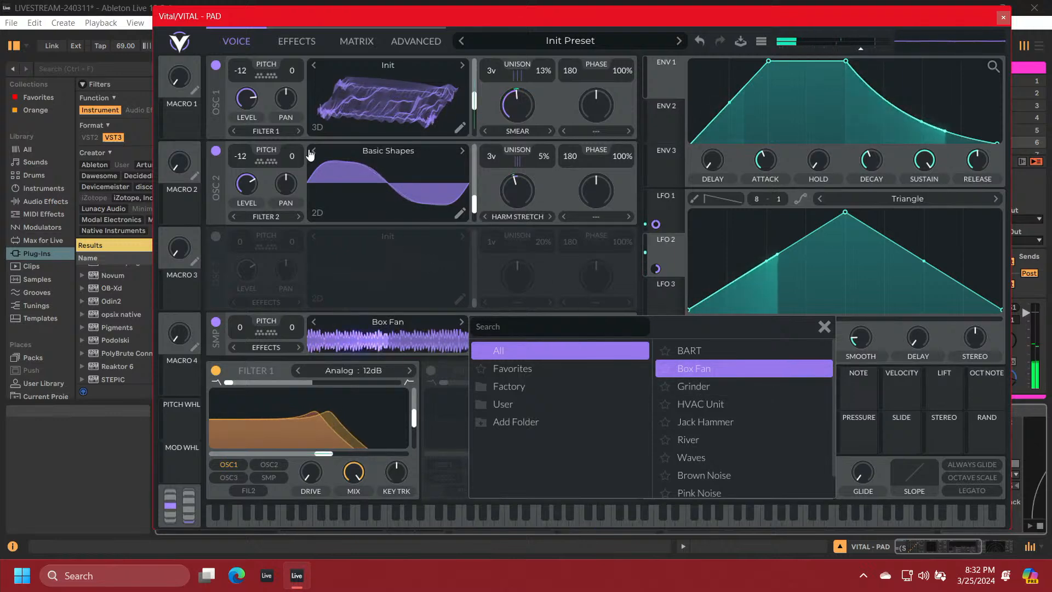
Switch off OSC 2 and OSC 1 to hear the sampler on its own
click(217, 152)
click(215, 150)
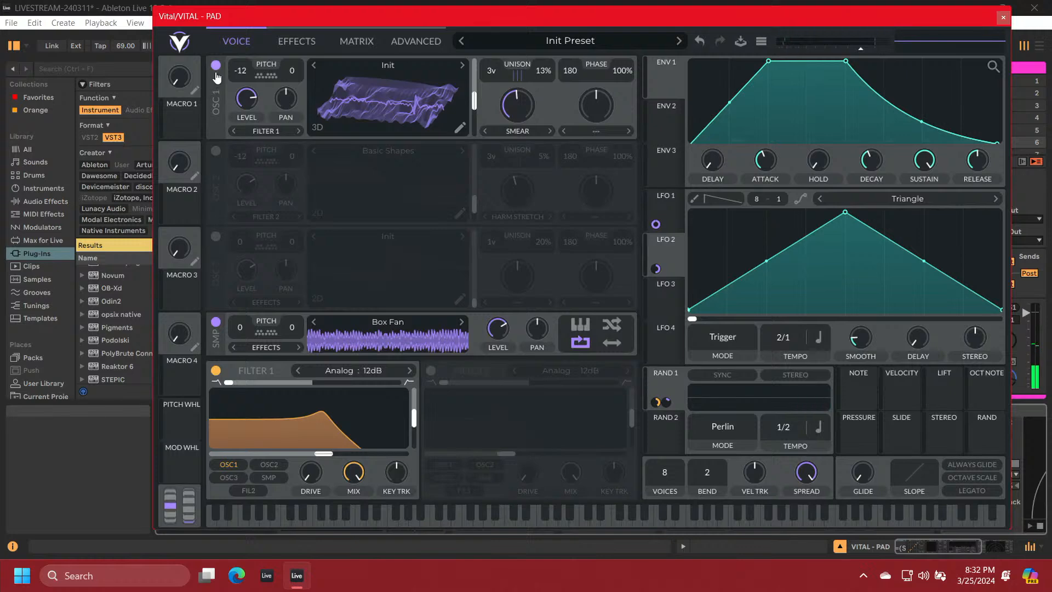
click(216, 66)
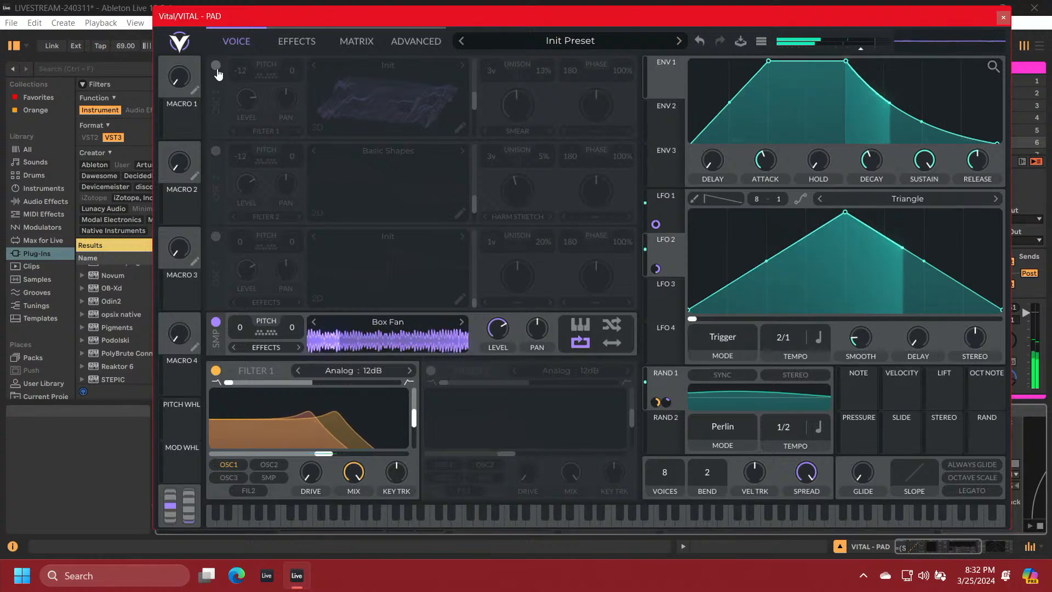
Route the sampler to Filter 2 and enable that filter as a high-pass with a slightly raised cutoff
click(274, 348)
click(273, 376)
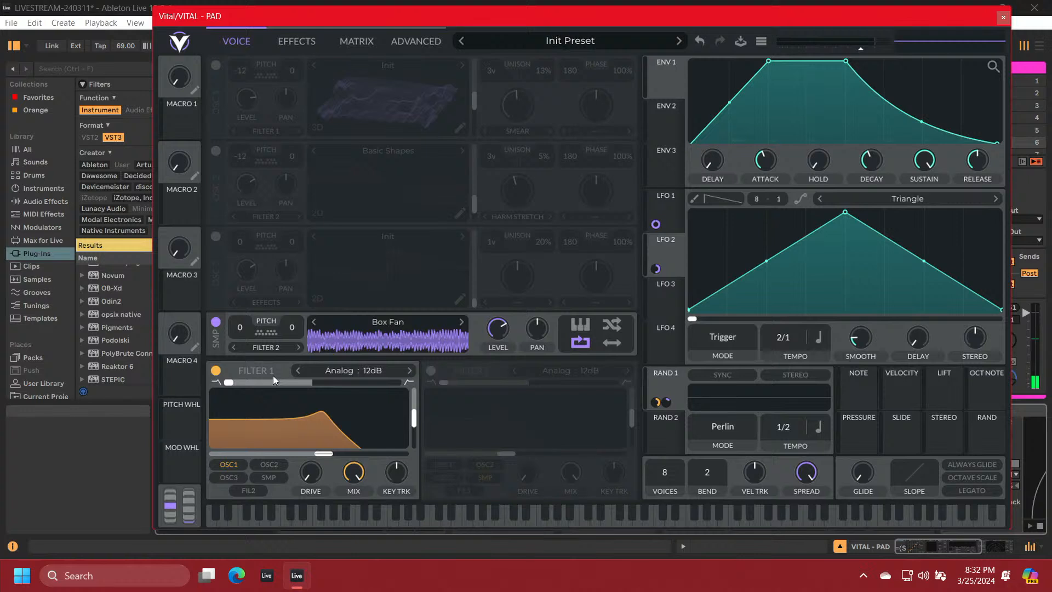
click(431, 372)
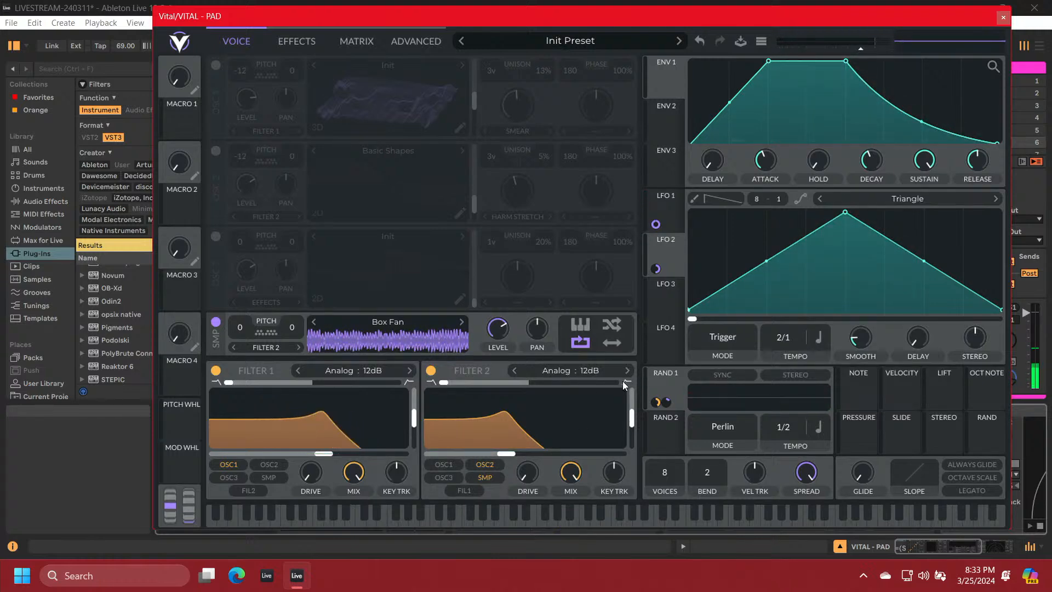
drag(443, 383, 652, 388)
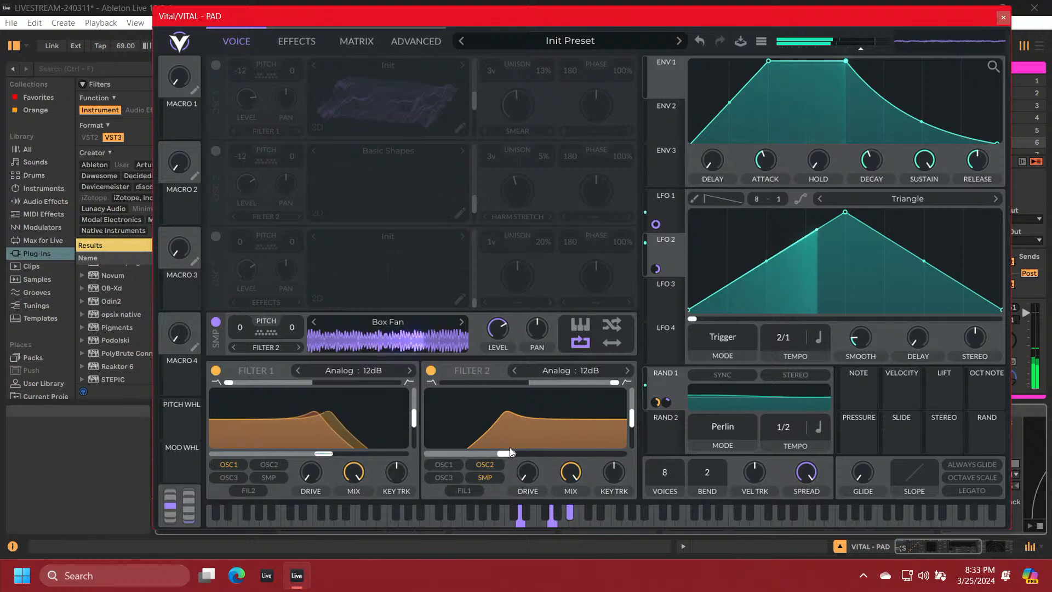
drag(506, 456, 535, 469)
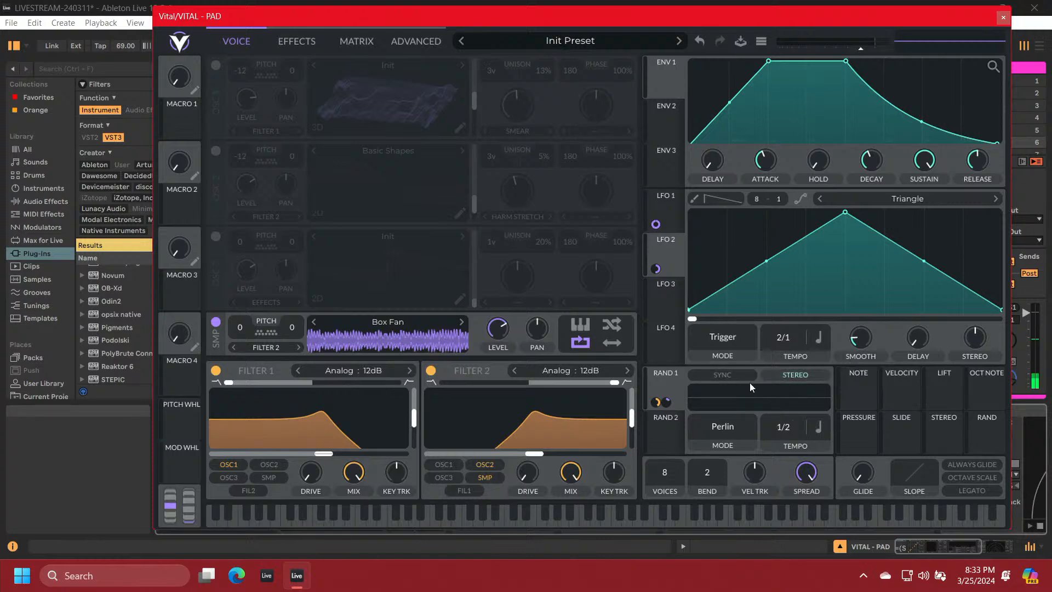
Modulate Filter 2's cutoff with RAND 2 in bipolar stereo mode at an amount of about 27.7
click(660, 423)
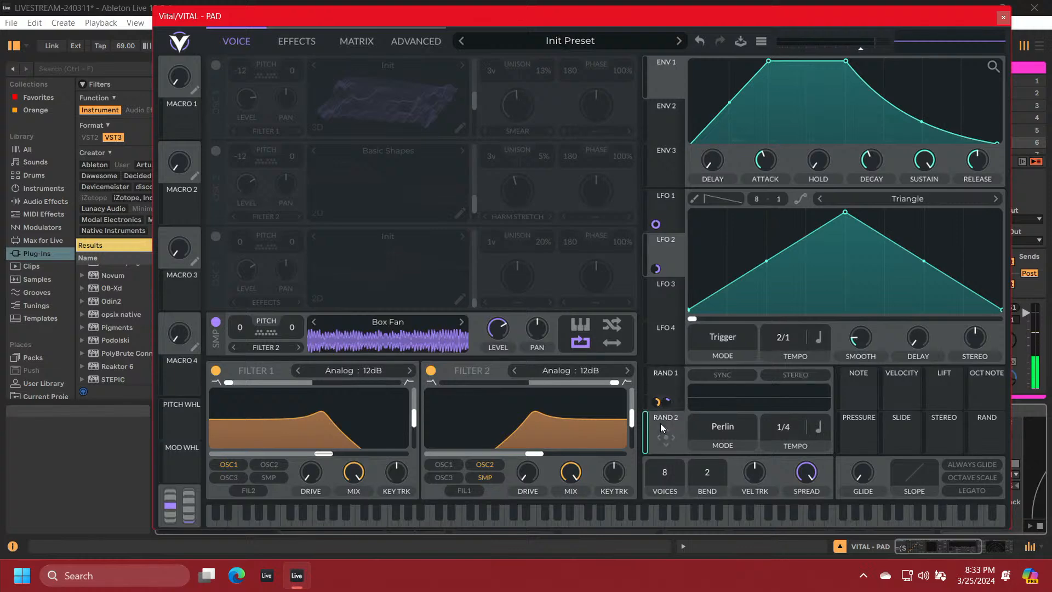
drag(668, 439, 530, 450)
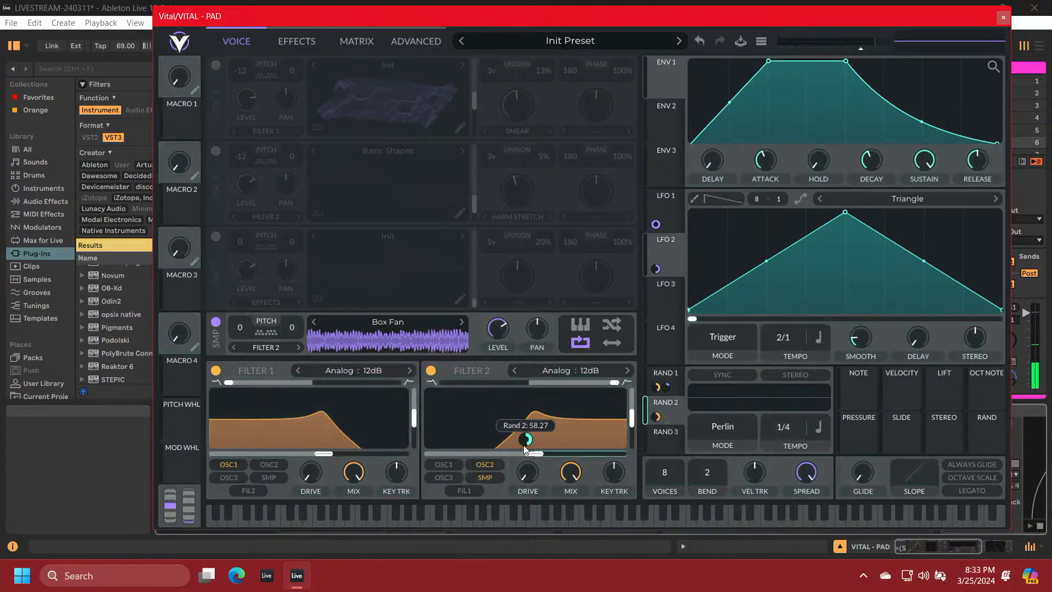
right_click(526, 440)
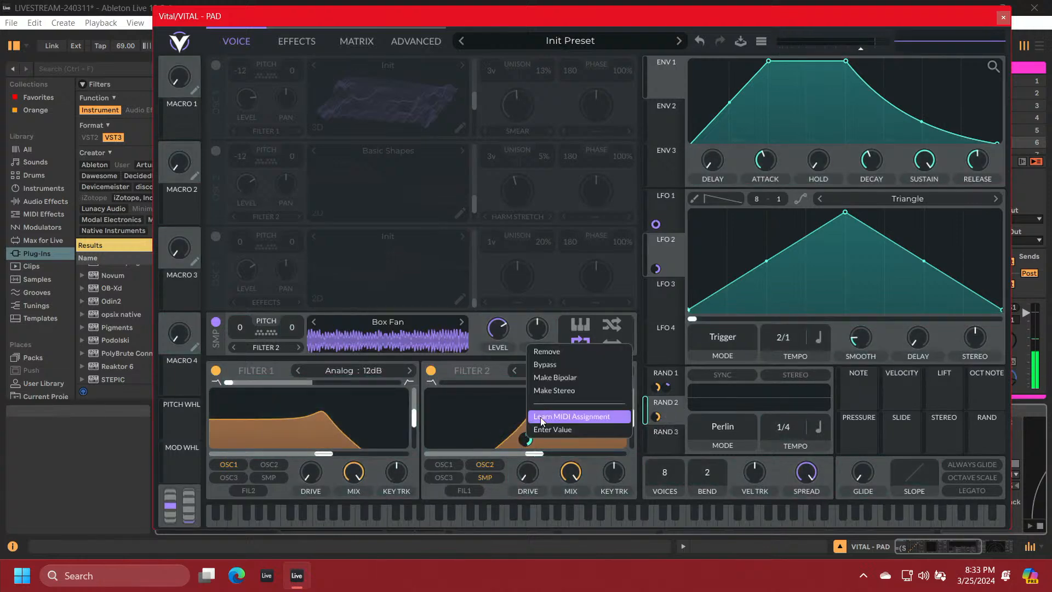
click(542, 383)
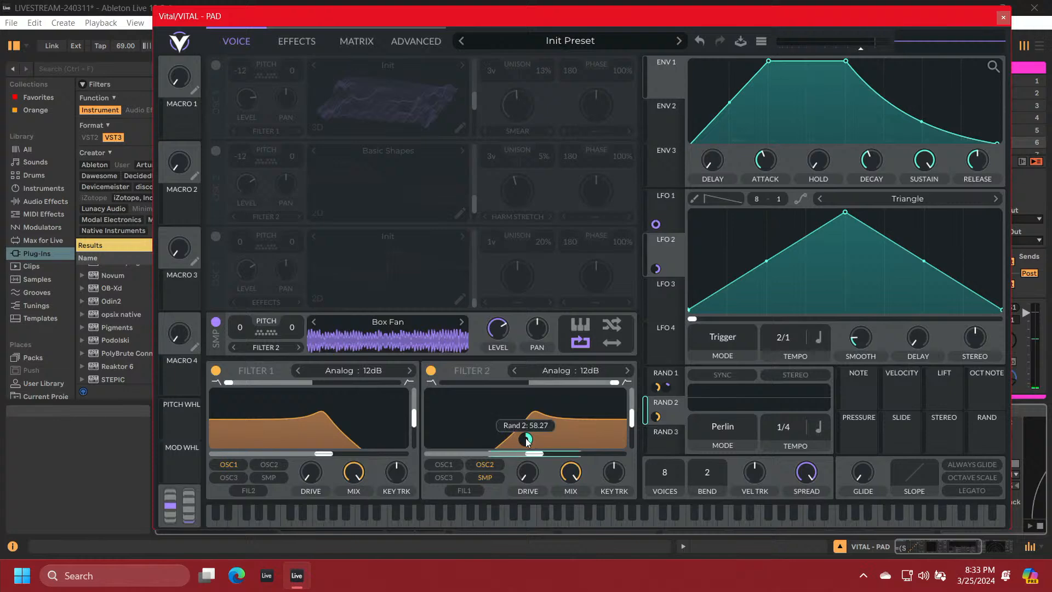
right_click(526, 439)
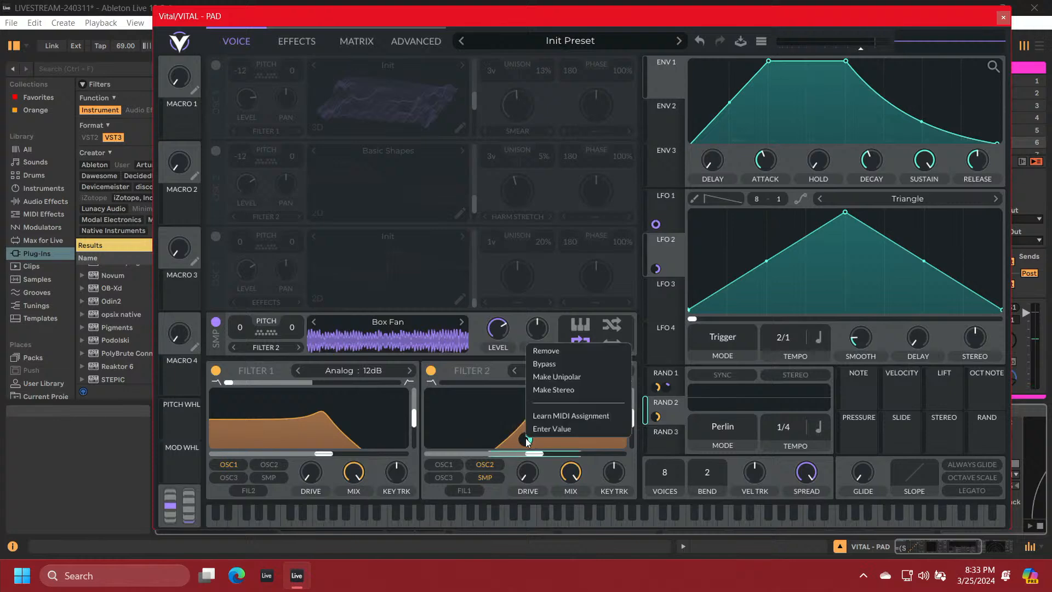
click(537, 390)
drag(526, 439, 526, 436)
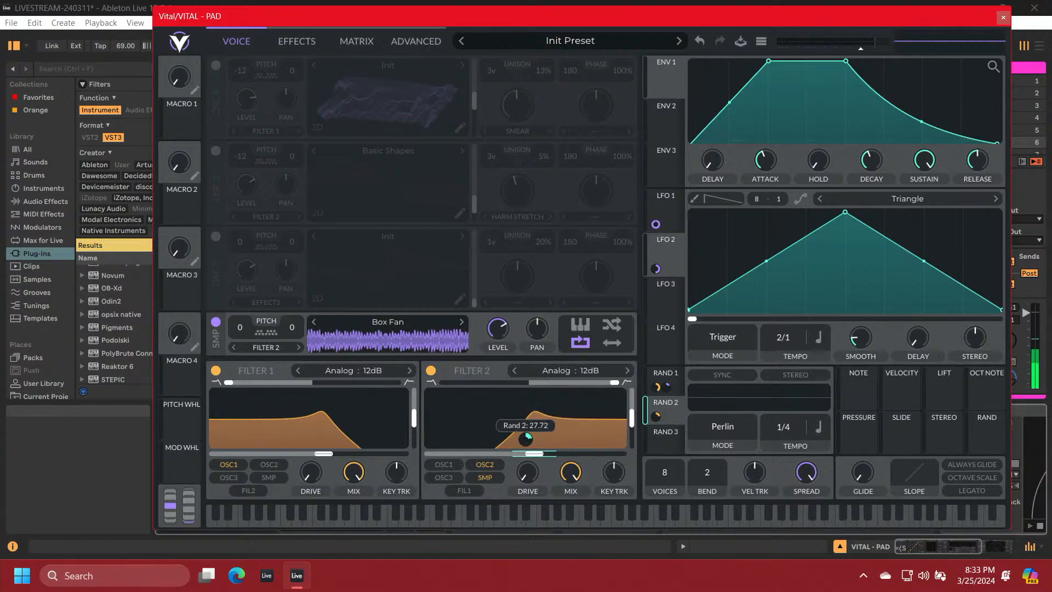
Set RAND 2 to Sample & Hold mode with a tempo of 1/8
click(722, 430)
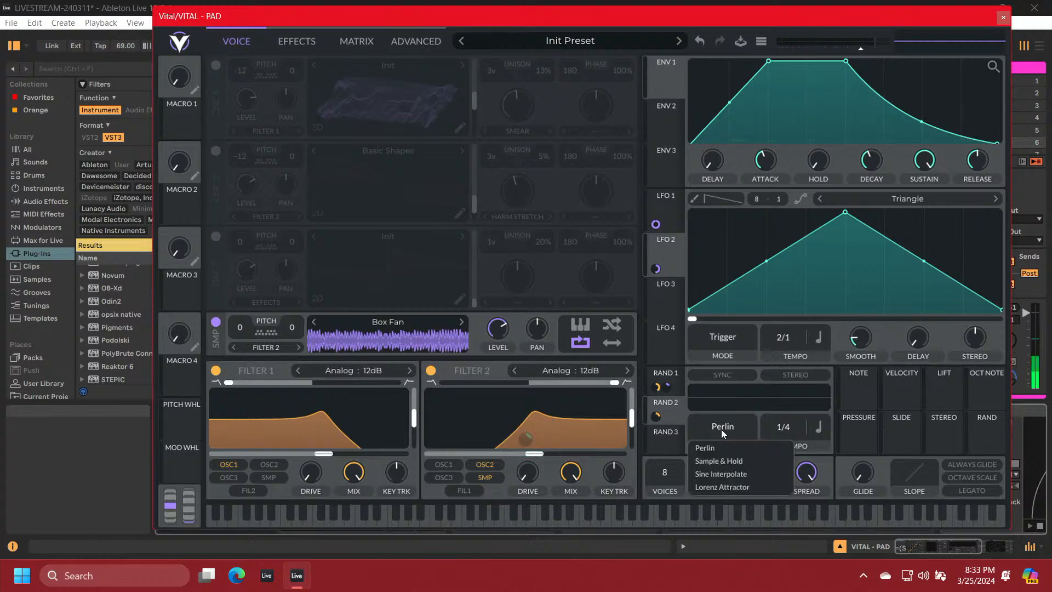
click(722, 460)
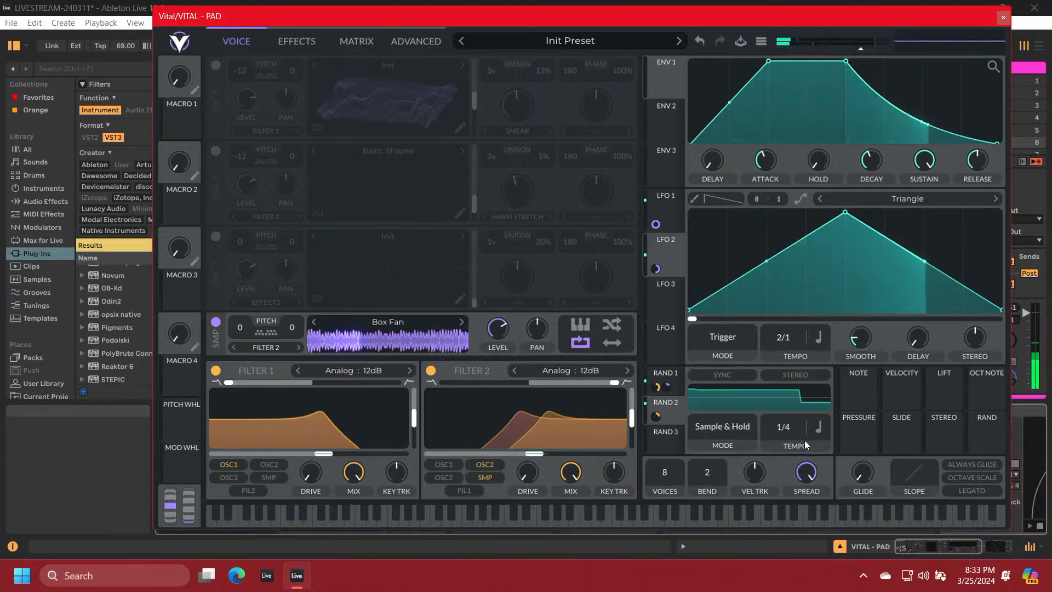
drag(797, 432, 797, 429)
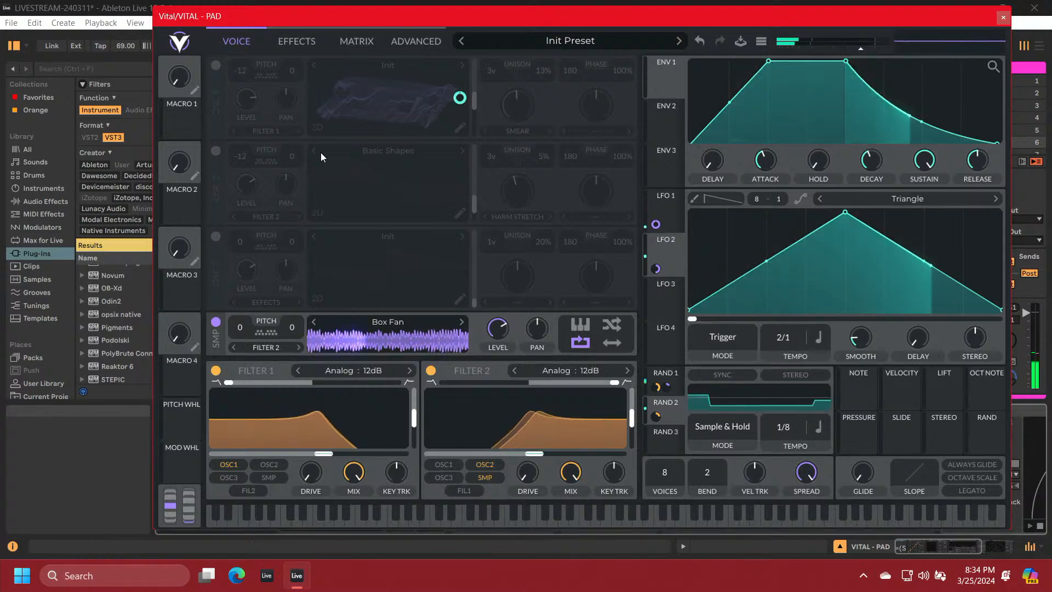
Switch OSC 2 and OSC 1 back on and route OSC 2 to Filter 1
click(221, 149)
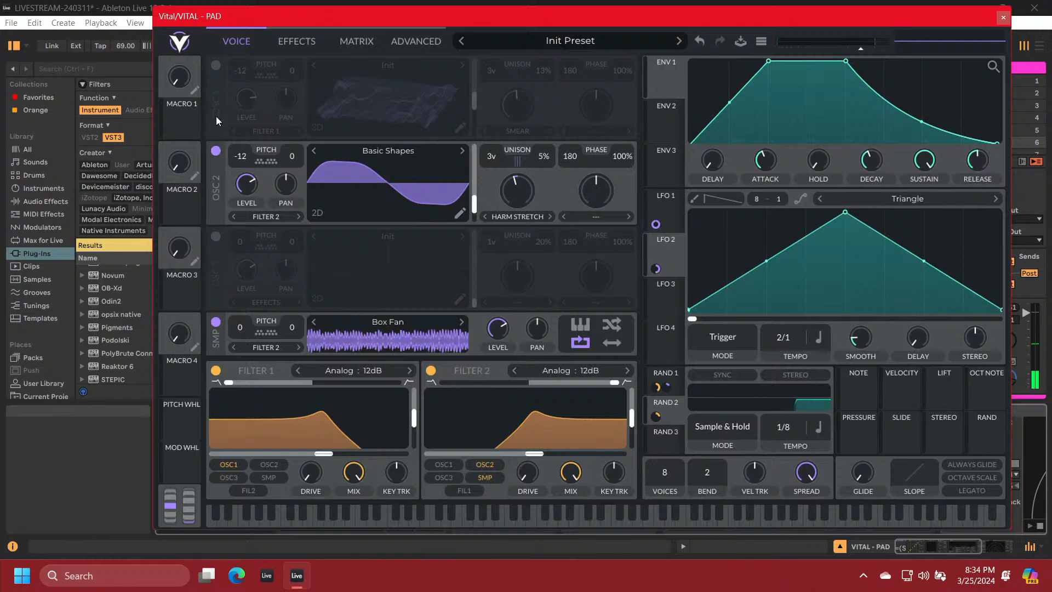
click(215, 65)
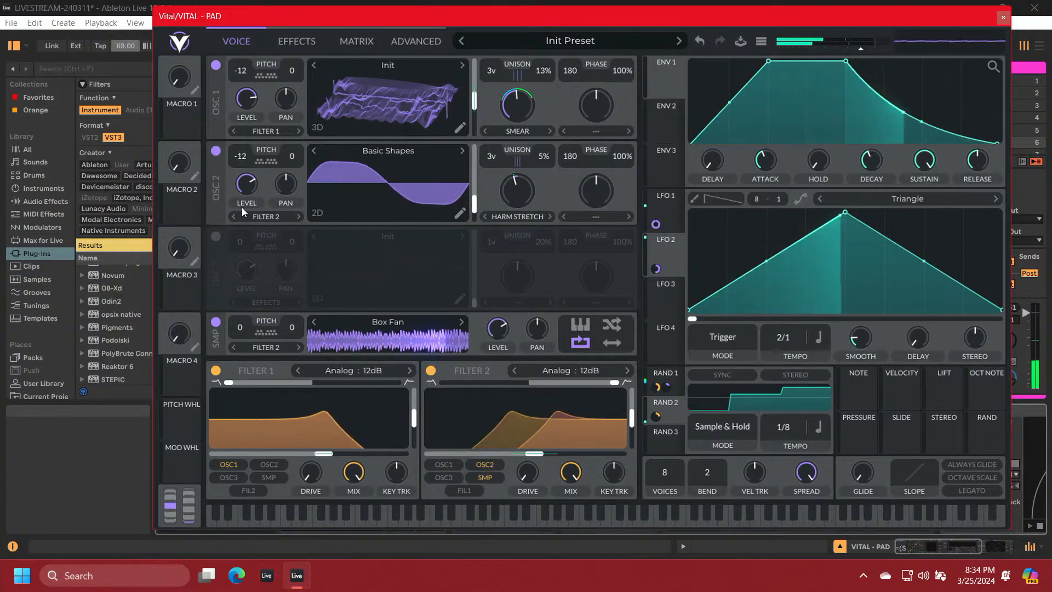
click(259, 217)
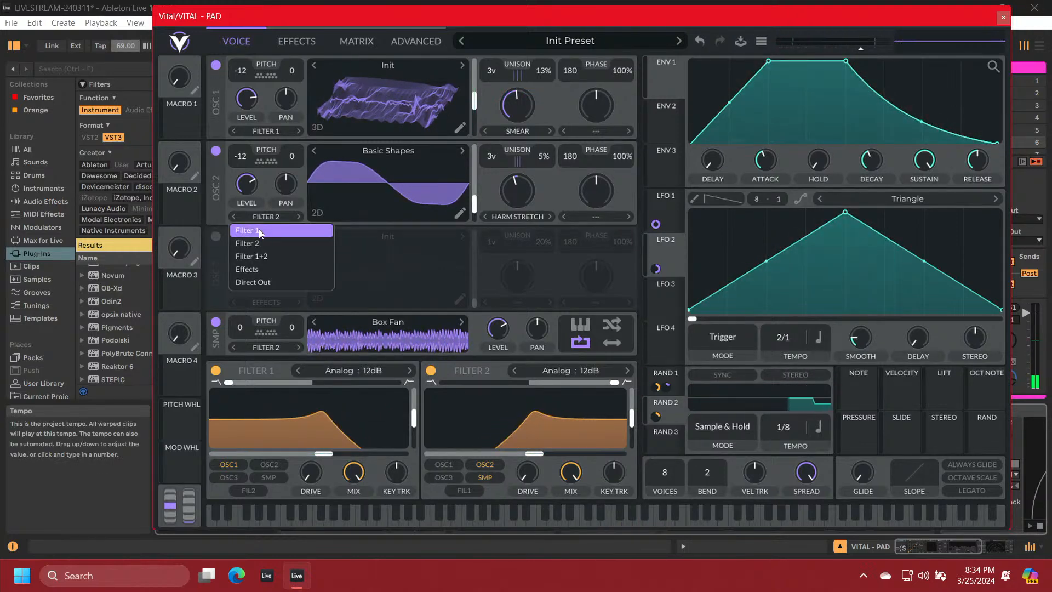
click(259, 230)
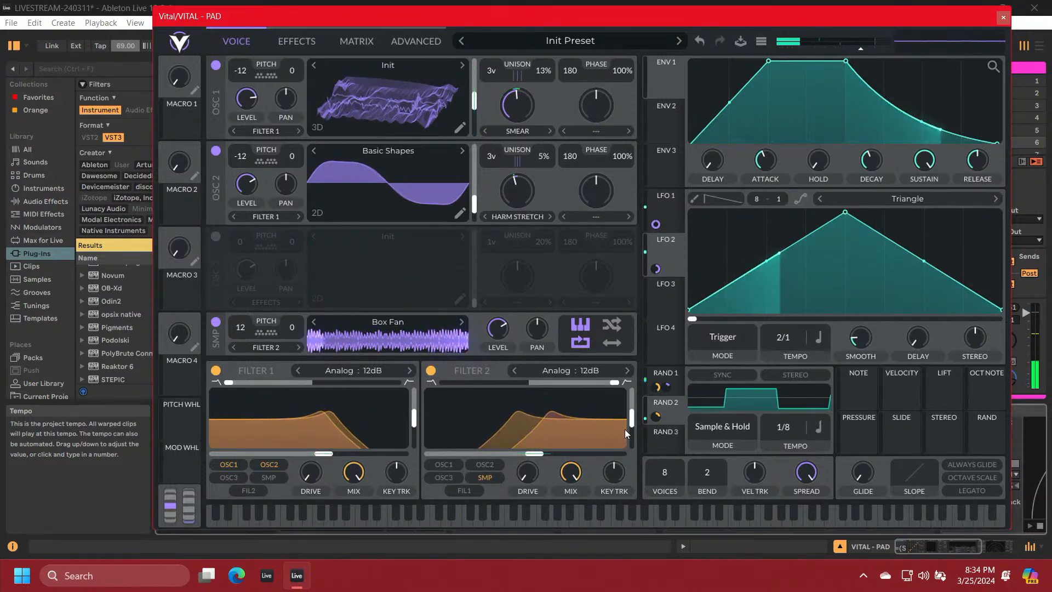
Make RAND 2's modulation of the Filter 2 cutoff mono and raise Filter 2's resonance
right_click(654, 416)
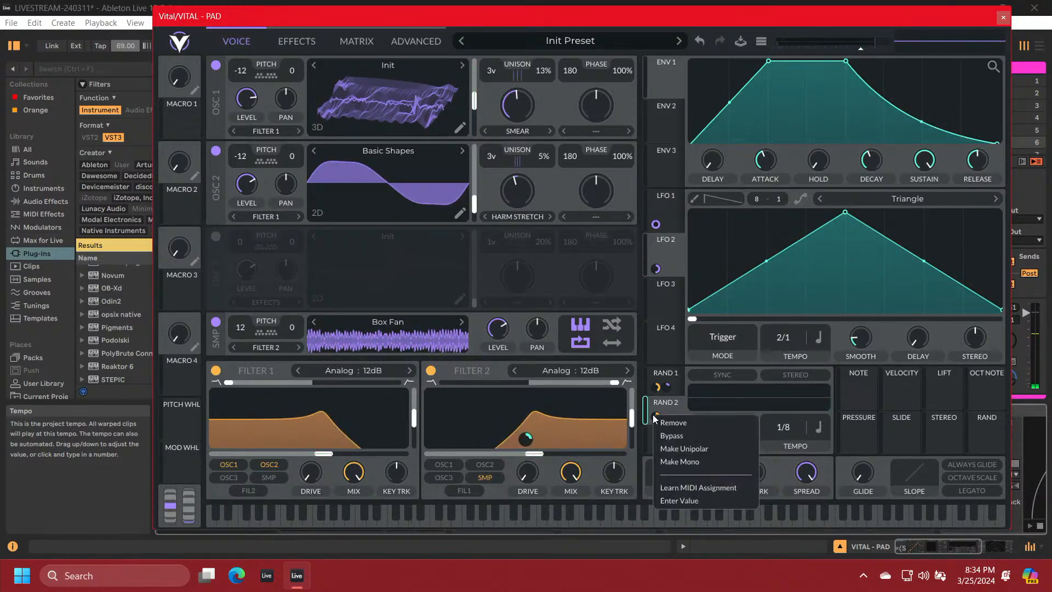
click(668, 462)
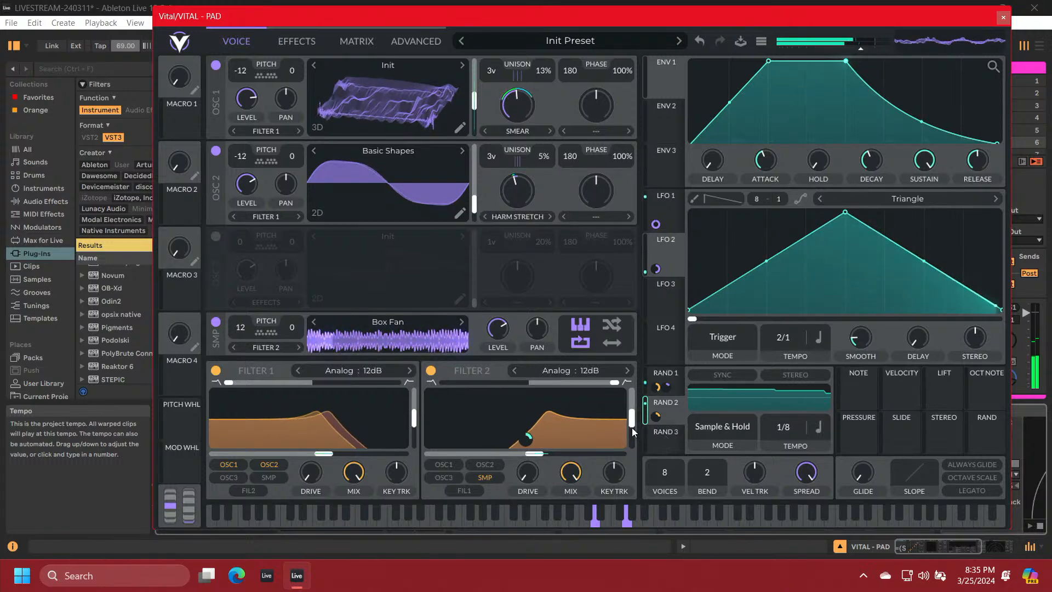
drag(633, 427, 634, 413)
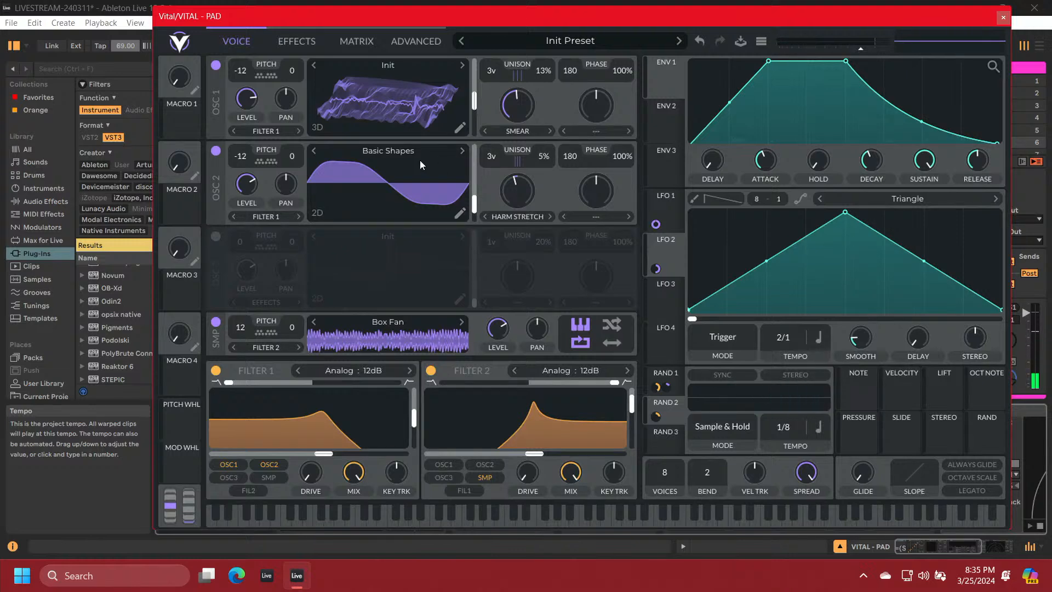
Move the reverb to the start of the effects chain, ahead of the chorus, and enable it
click(283, 44)
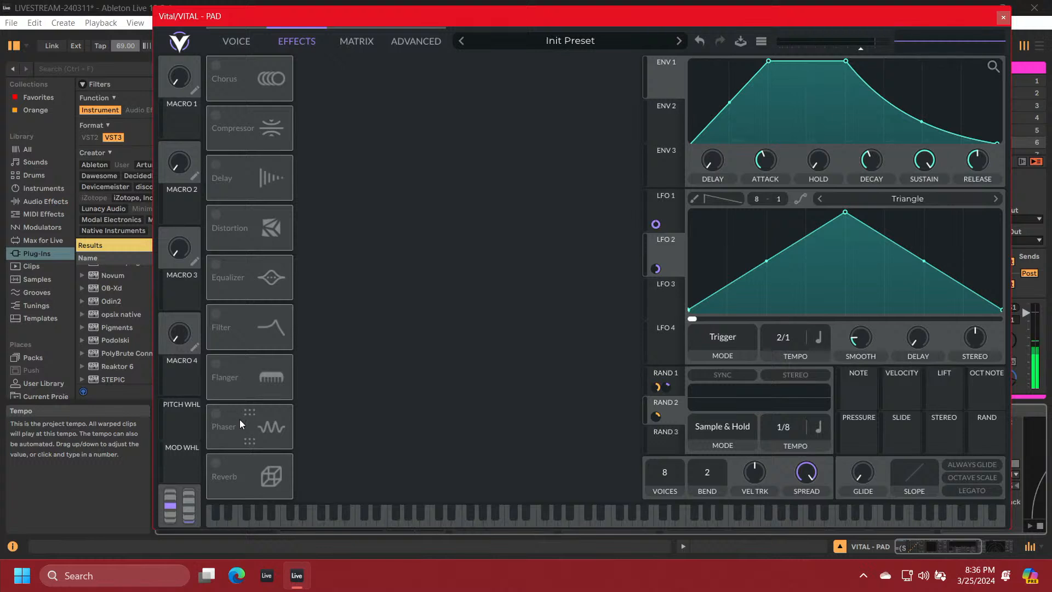
drag(248, 460, 252, 67)
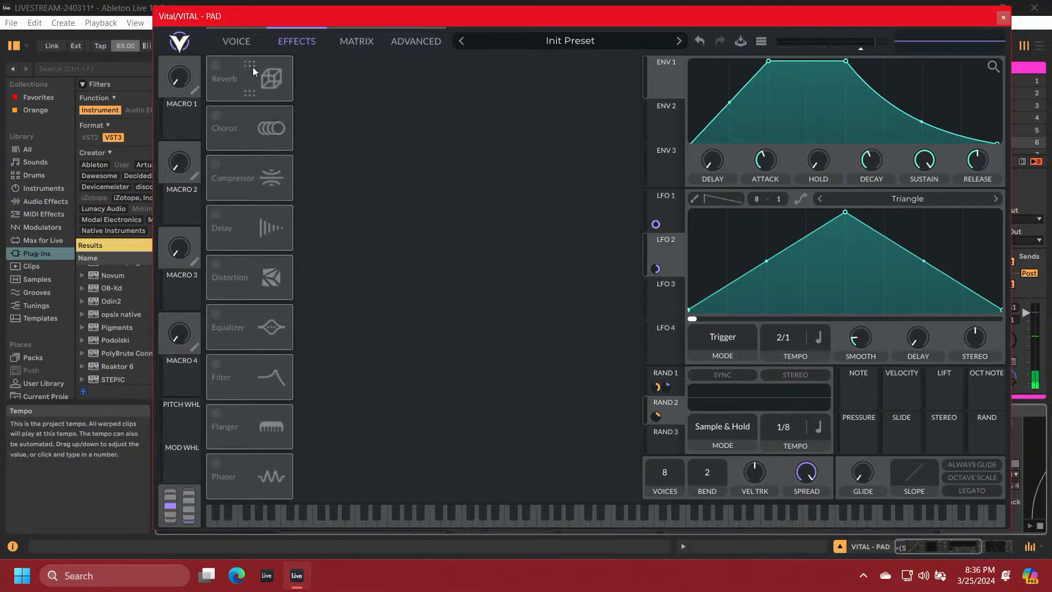
click(217, 66)
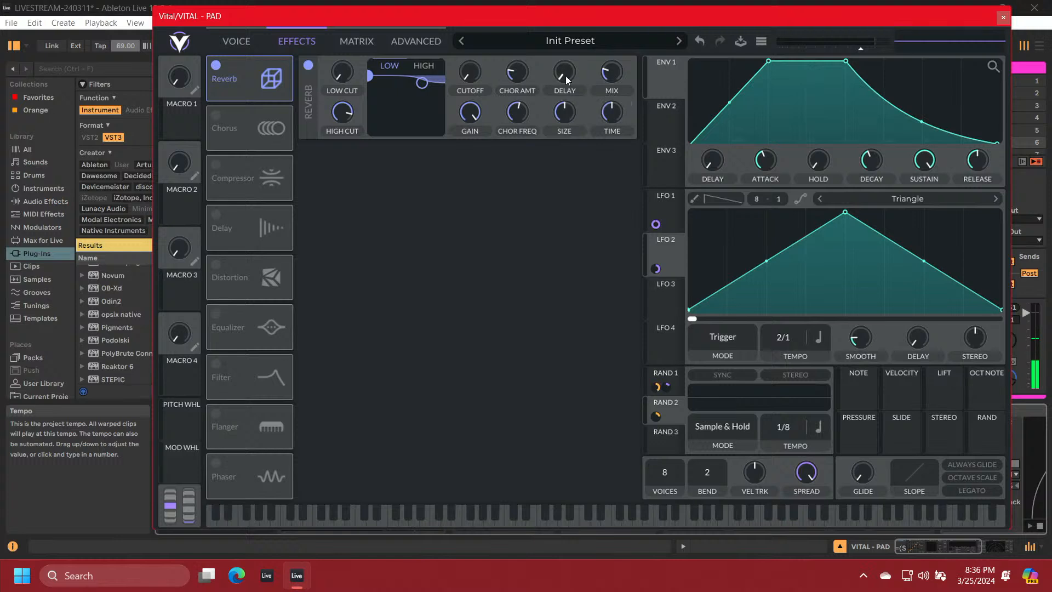
Reduce the reverb's chorus amount to zero and increase its size and time
drag(515, 83, 501, 182)
drag(560, 77, 560, 77)
drag(608, 107, 608, 106)
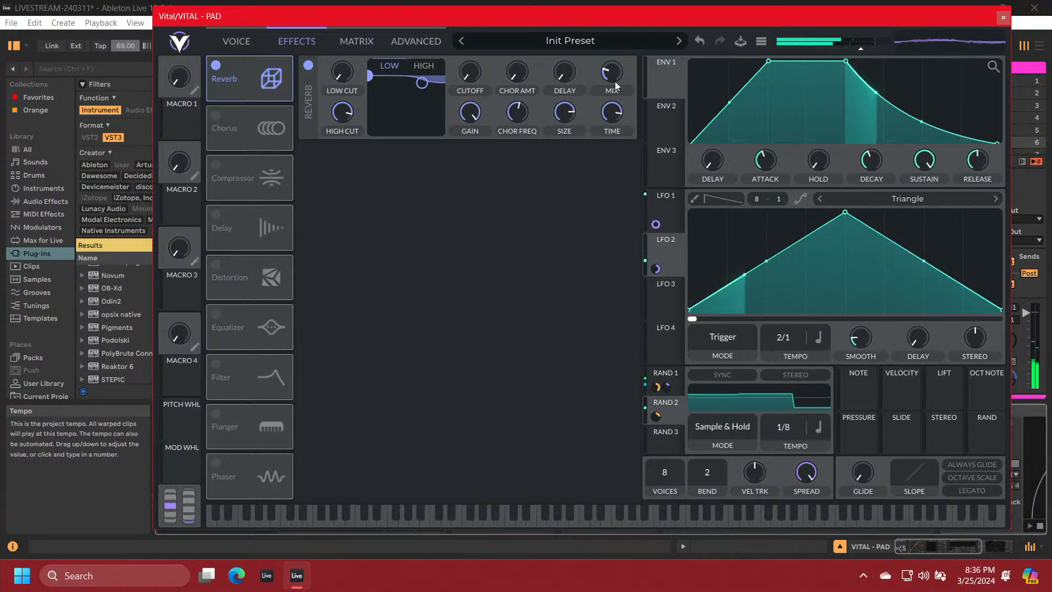
Raise Filter 1's drive to maximum and increase Filter 2's drive to most of its range
click(235, 41)
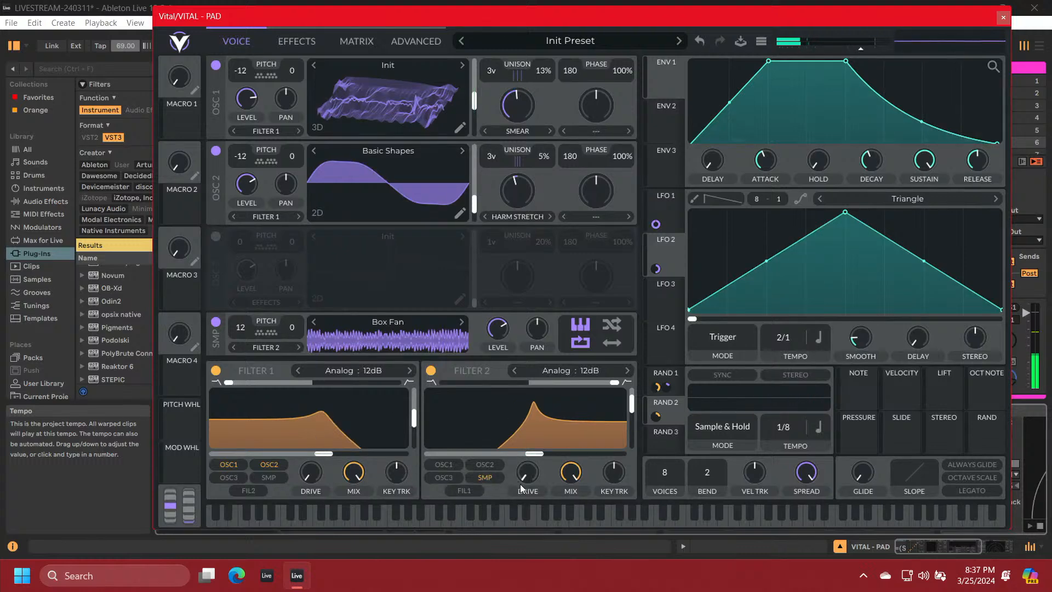
drag(308, 476, 325, 402)
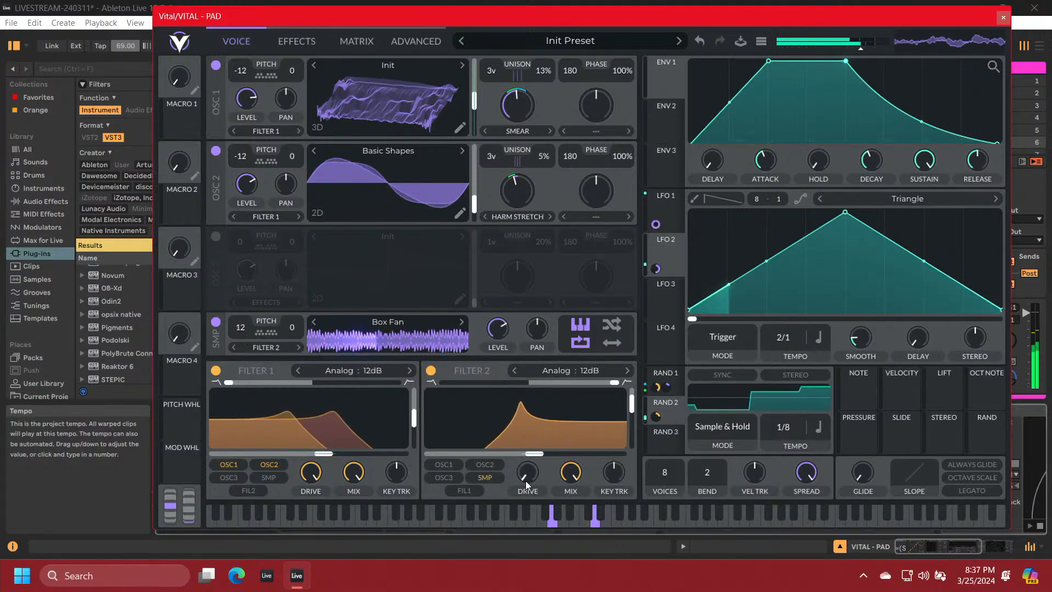
drag(525, 481, 529, 411)
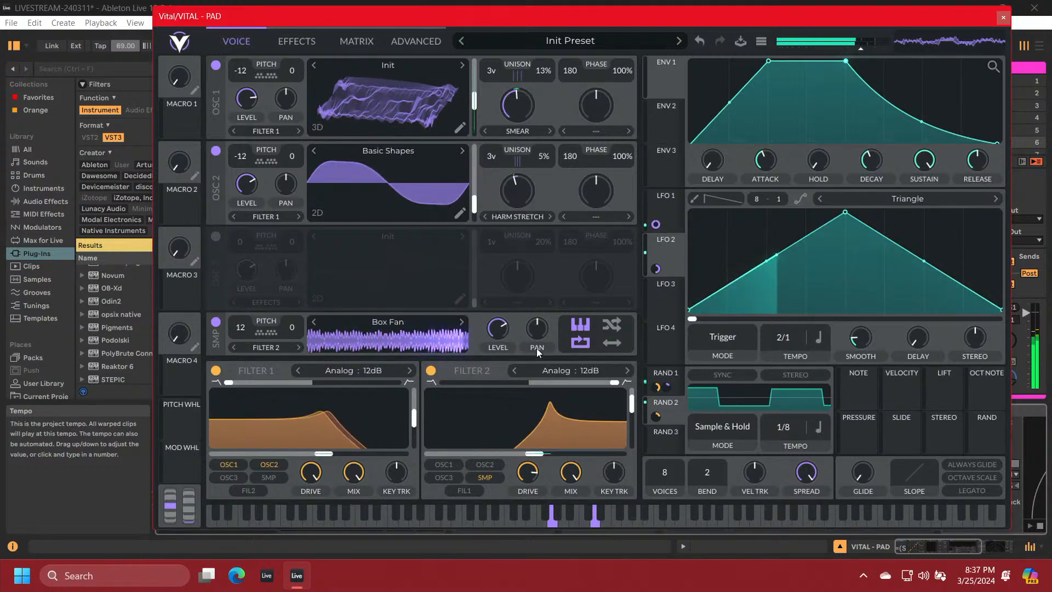
Try different levels for the Box Fan sample
drag(496, 329, 499, 351)
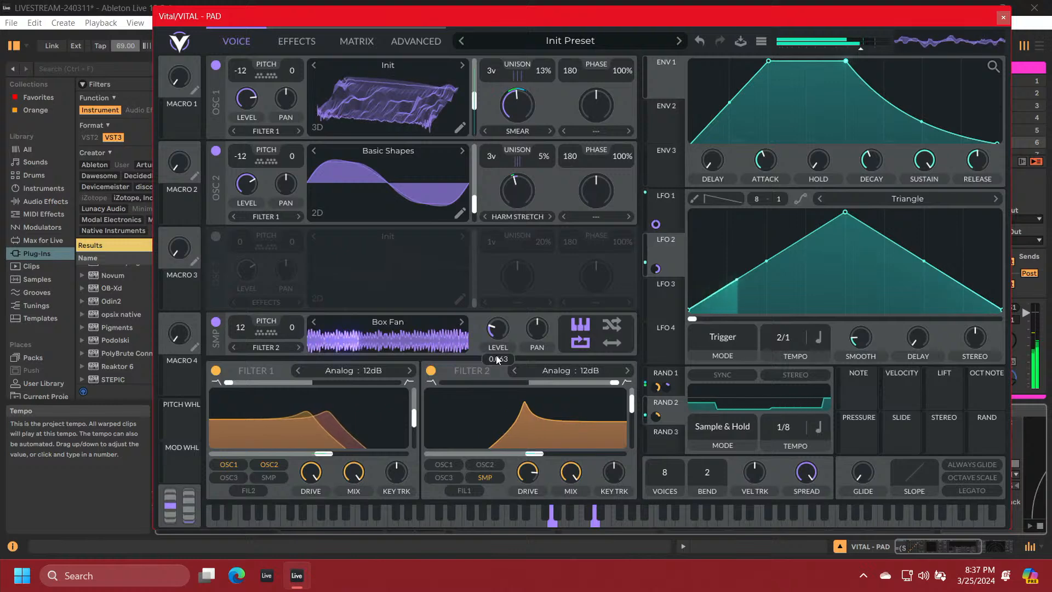
drag(496, 356, 496, 364)
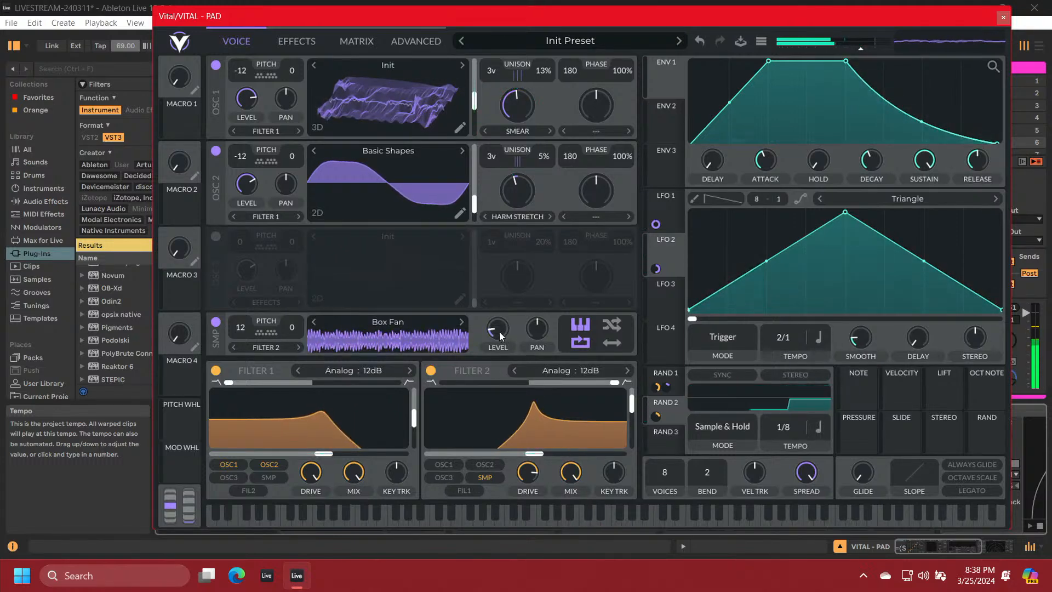
drag(499, 331, 498, 298)
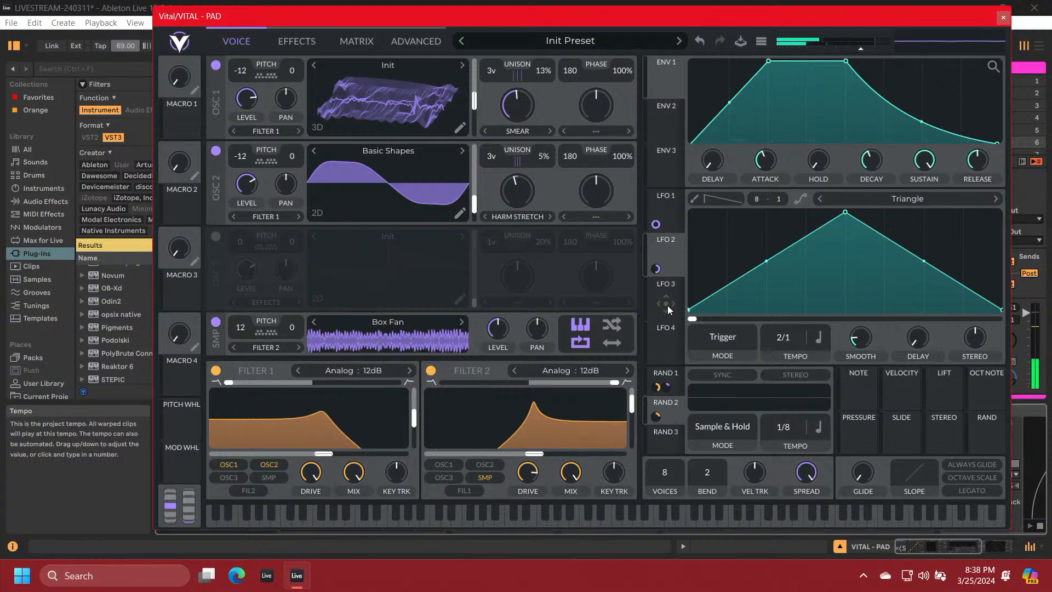
Modulate the Box Fan sample's level with LFO 3 at a 4/1 tempo and lower its base level
drag(668, 305, 500, 333)
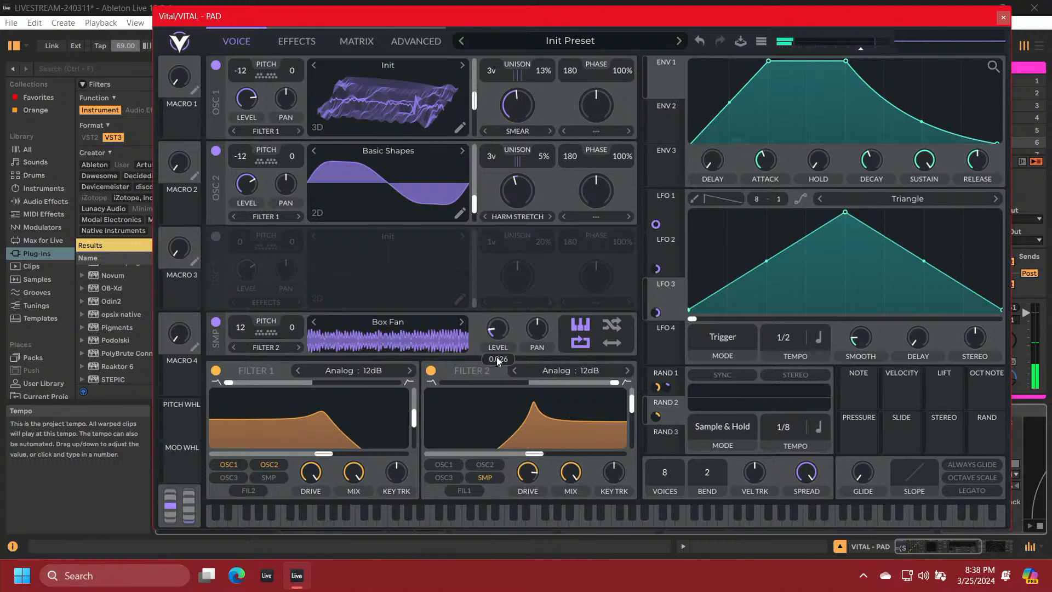
drag(497, 360, 496, 360)
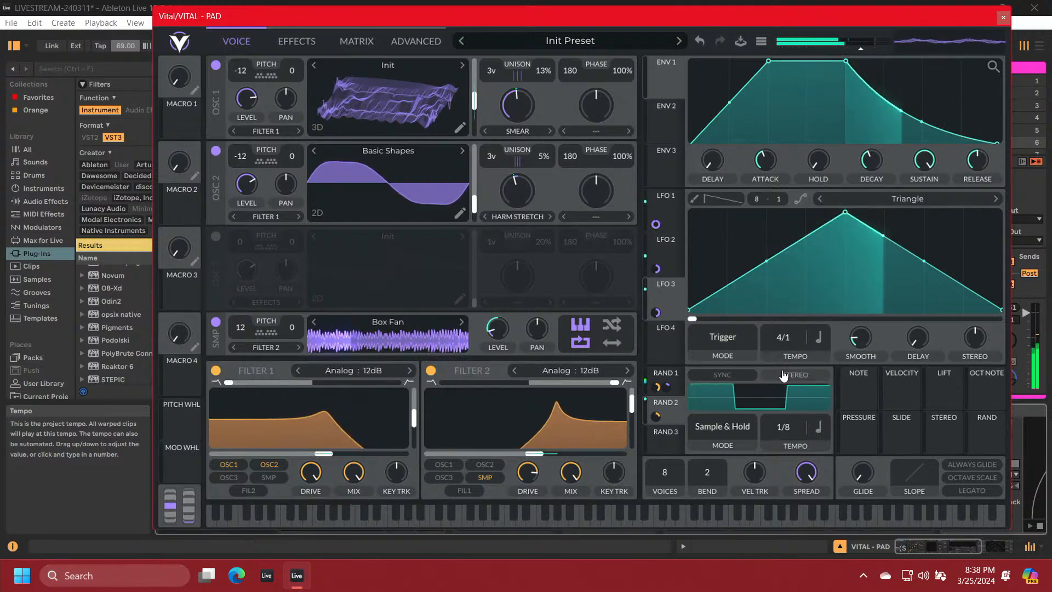
mouse_move(499, 337)
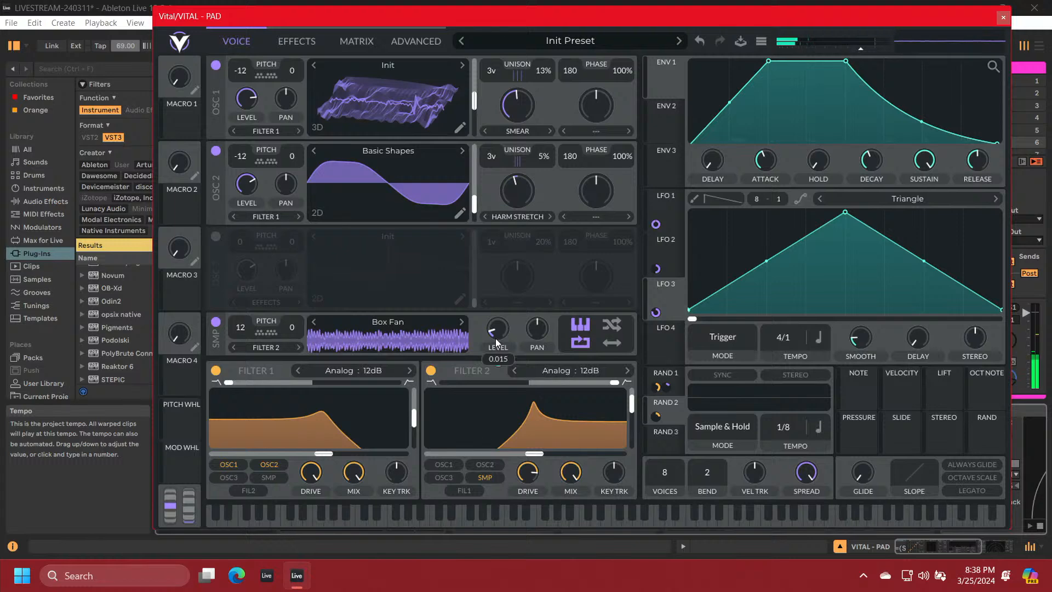
drag(496, 331, 494, 317)
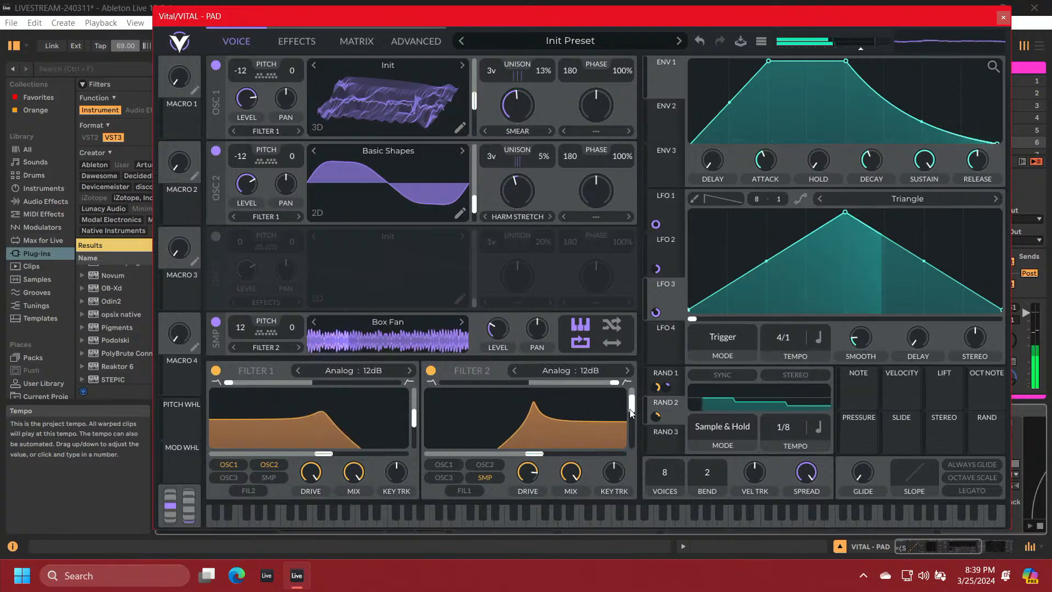
Reduce Filter 2's resonance slightly and try LFO 3 at a faster 2/1 tempo before restoring 4/1
mouse_move(630, 413)
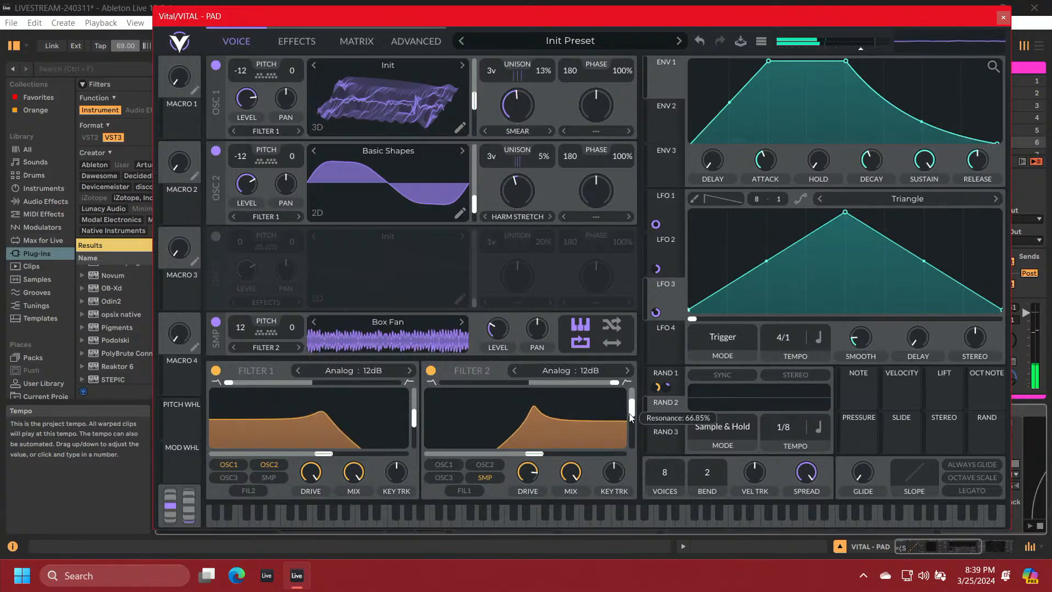
drag(629, 414, 628, 415)
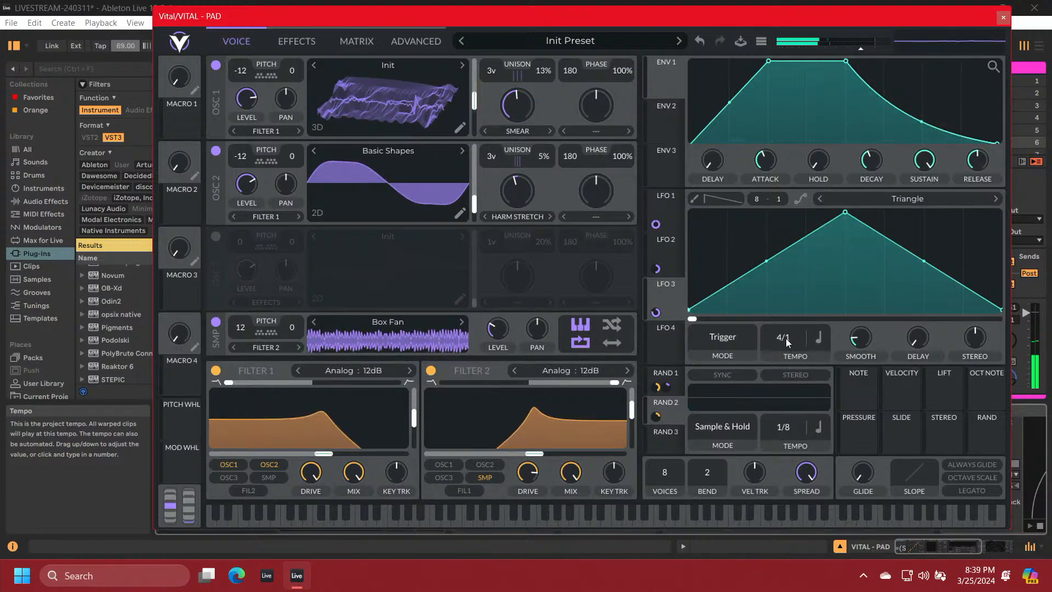
scroll(785, 336, up, 1)
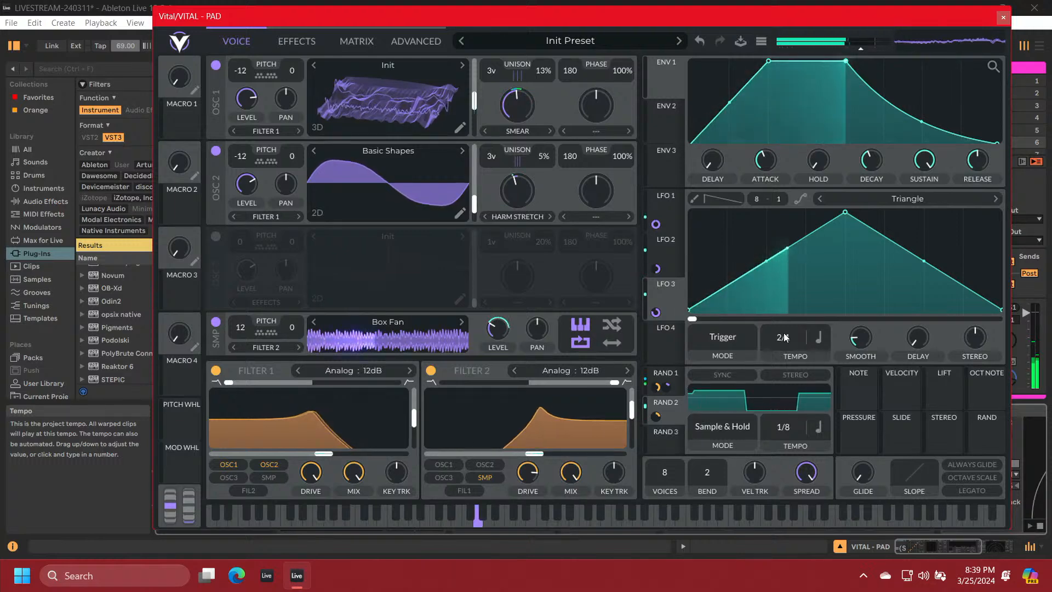
drag(784, 334, 782, 343)
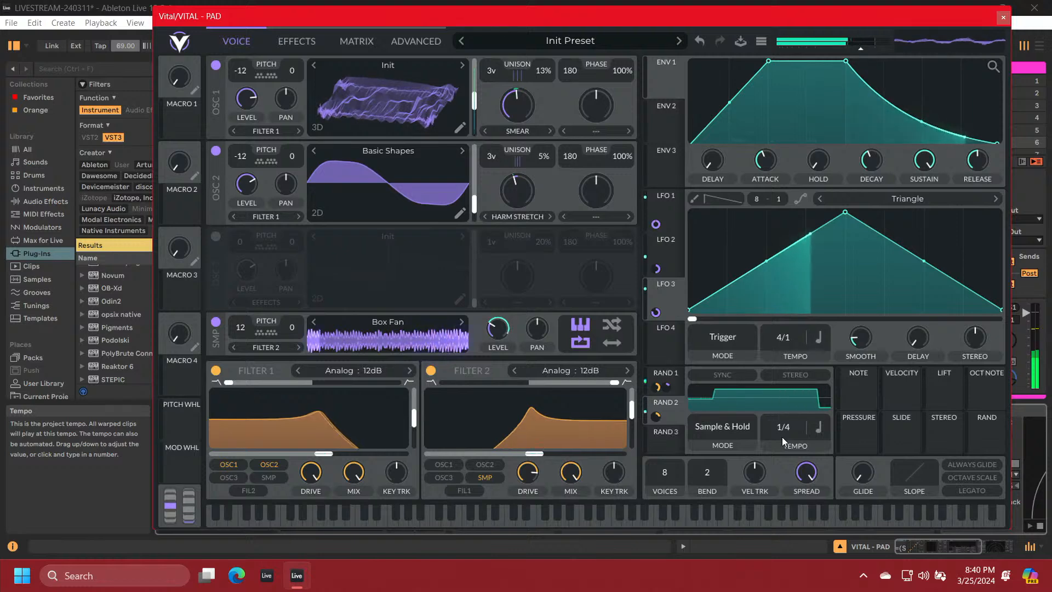
Switch RAND 2's rate to seconds and modulate its frequency with LFO 3 in bipolar mode
click(817, 426)
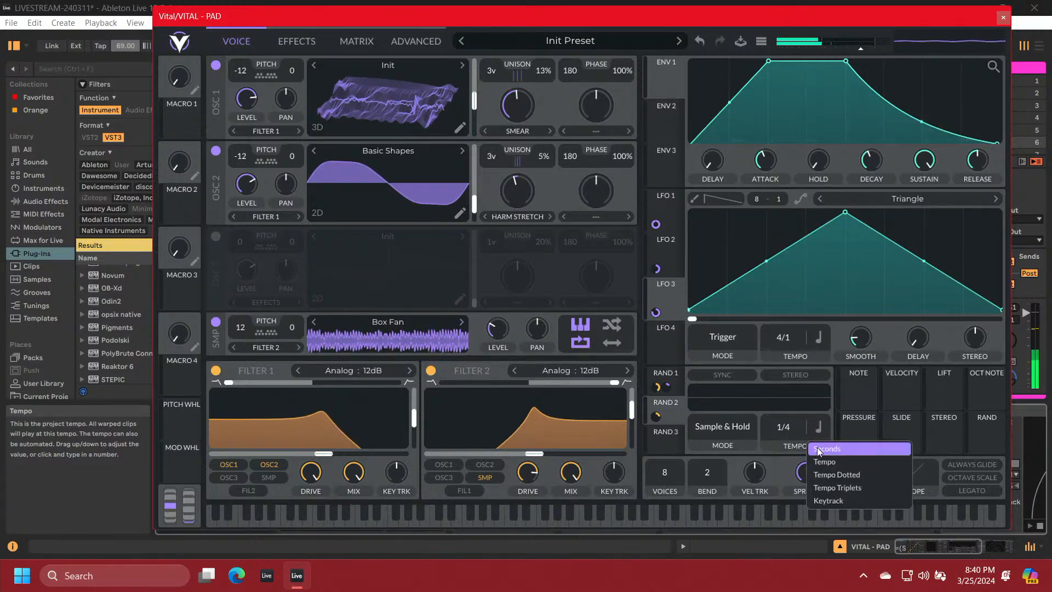
click(819, 449)
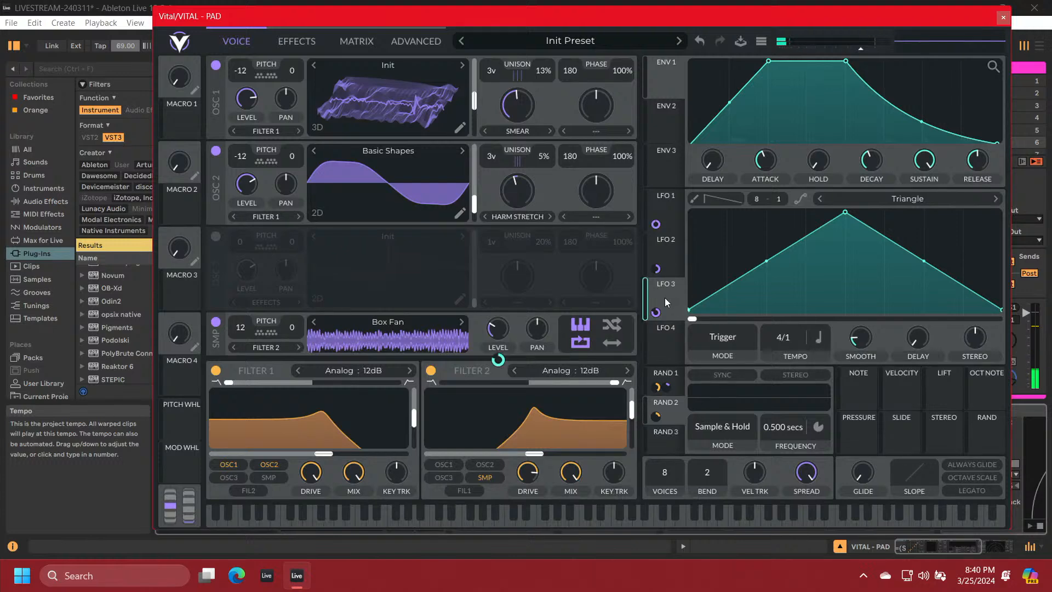
drag(656, 312, 781, 436)
right_click(784, 447)
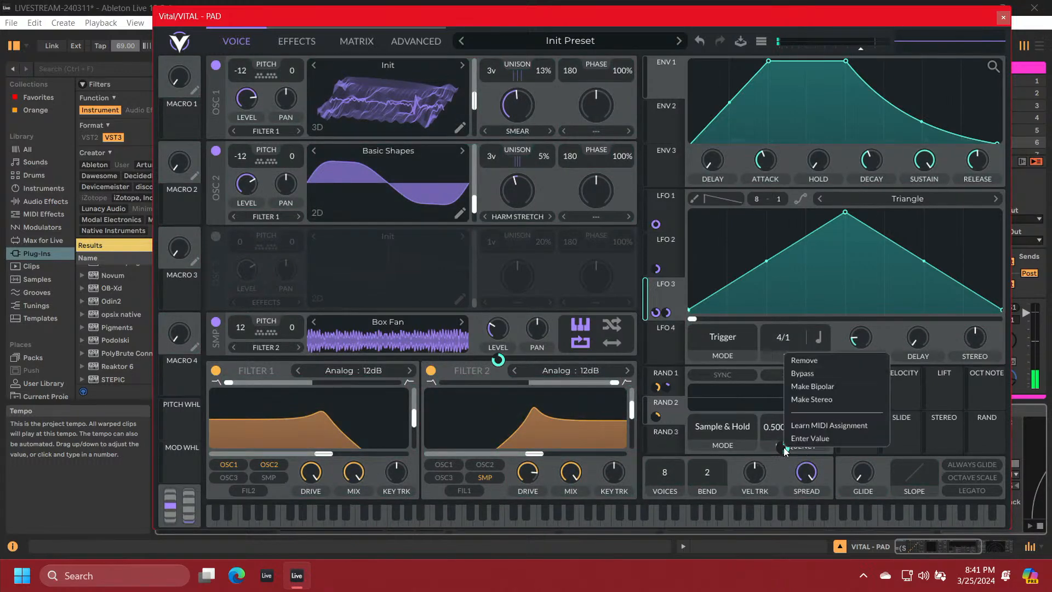
click(799, 387)
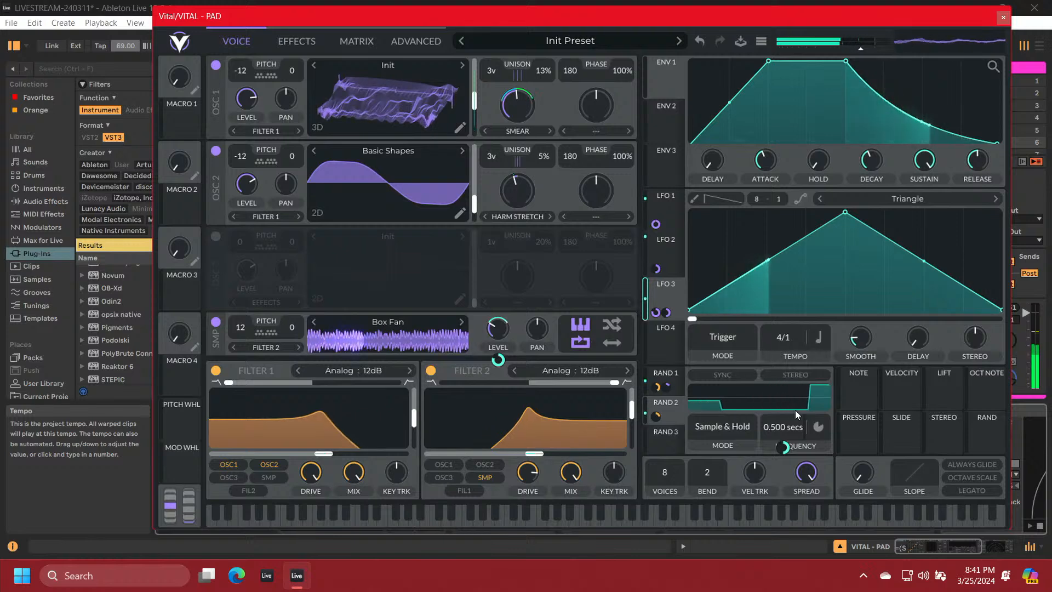
Make RAND 2's modulation of the Filter 2 cutoff stereo
mouse_move(631, 419)
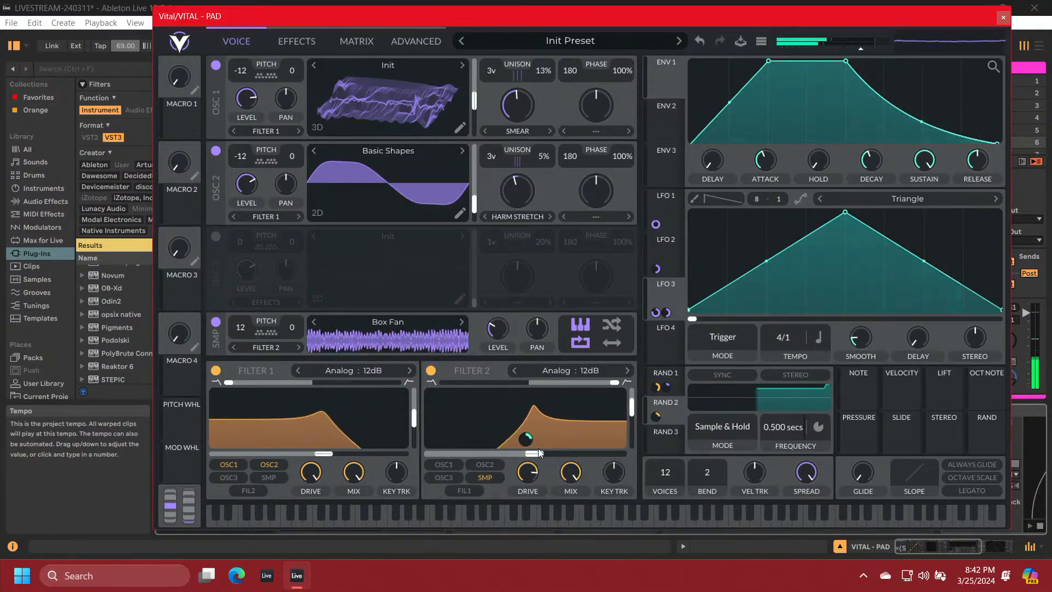
right_click(652, 416)
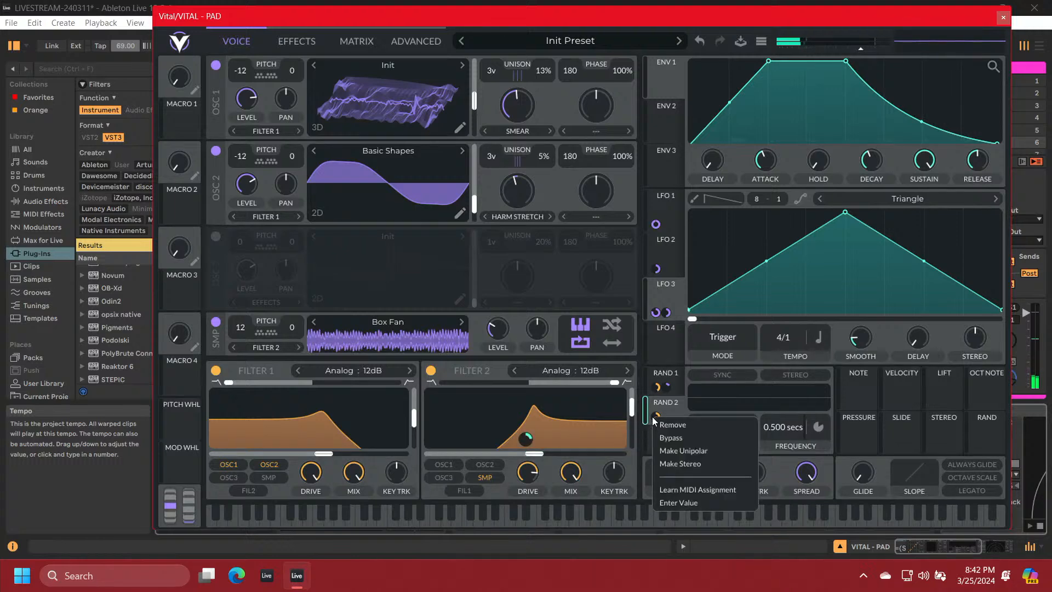
click(669, 466)
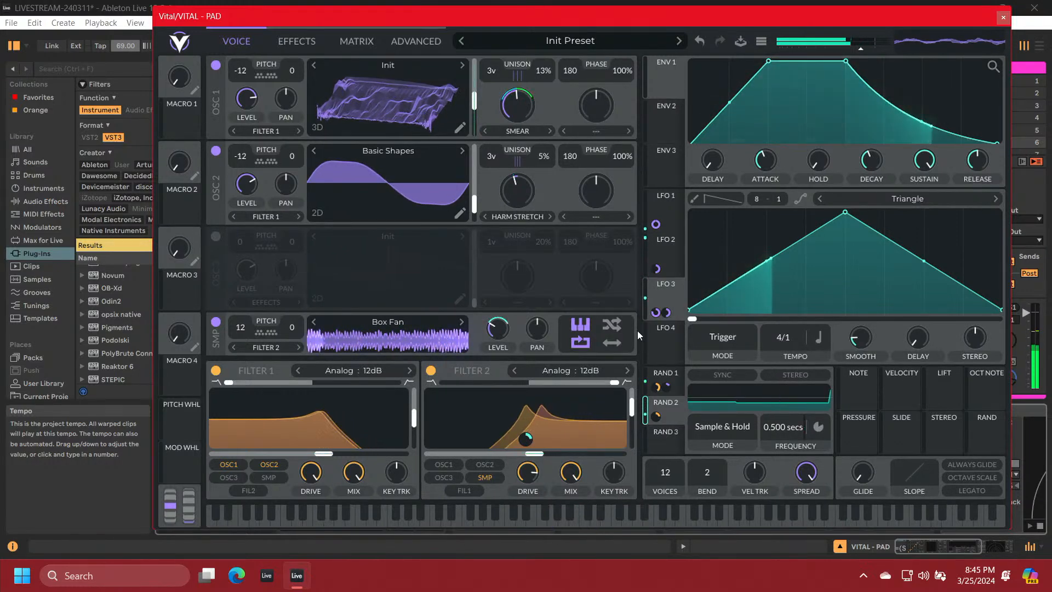
Enable the delay effect with its time in seconds at about 2.139 s and set its mode to Ping Pong
click(298, 41)
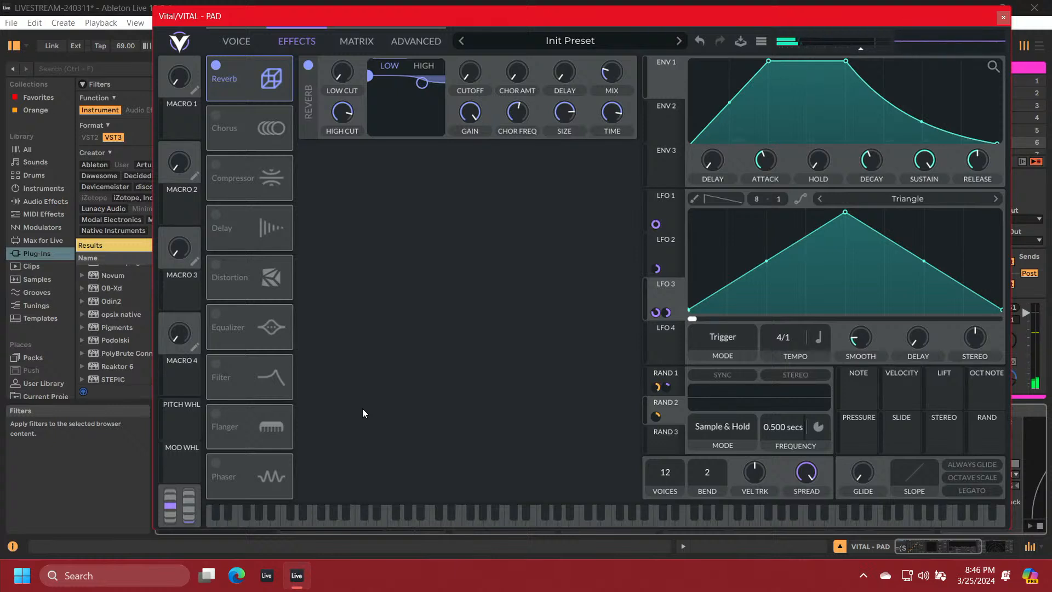
click(216, 215)
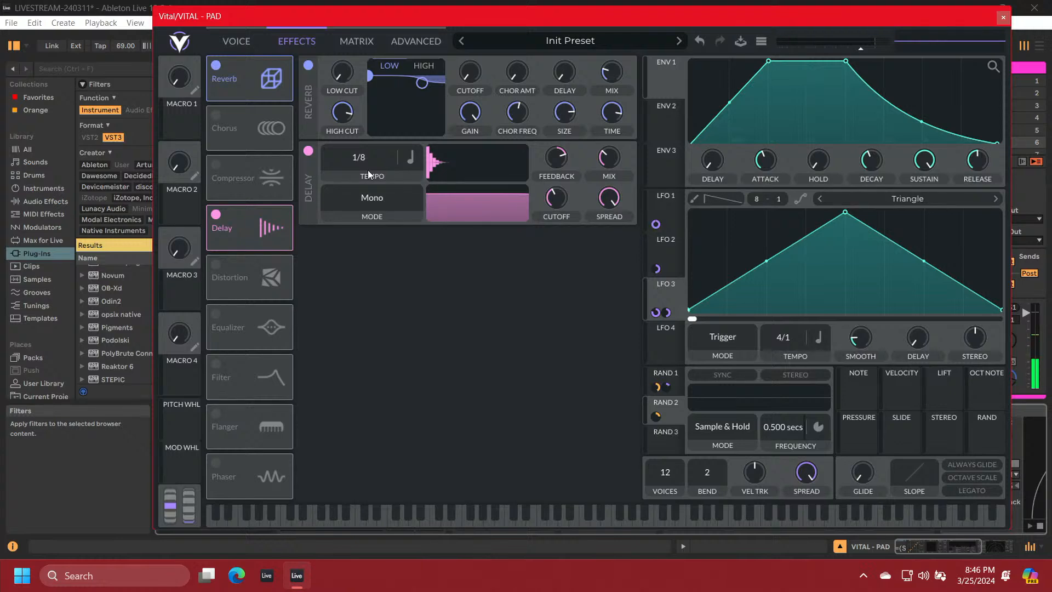
click(408, 158)
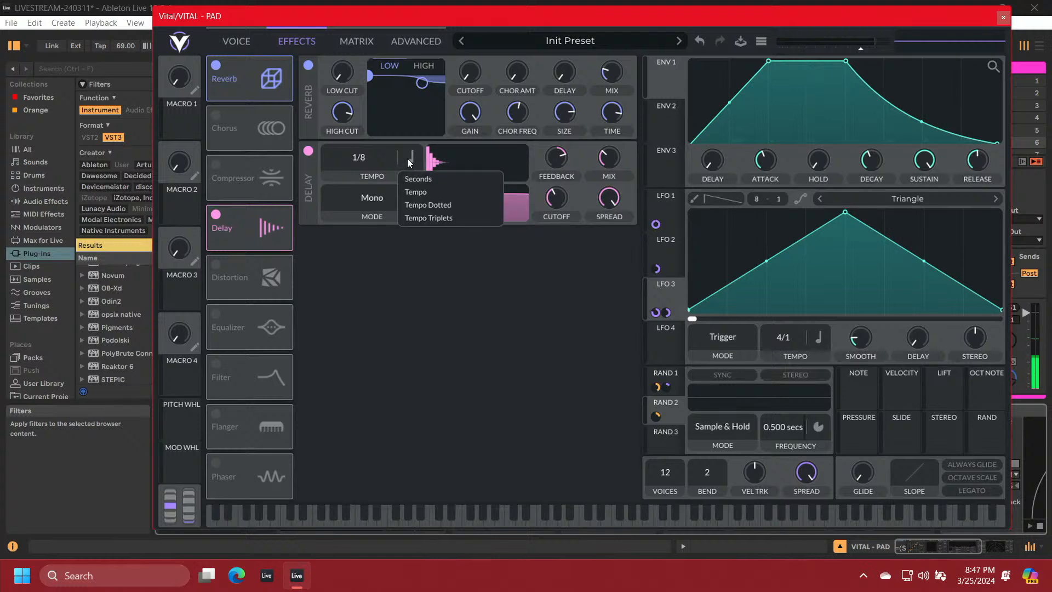
click(419, 179)
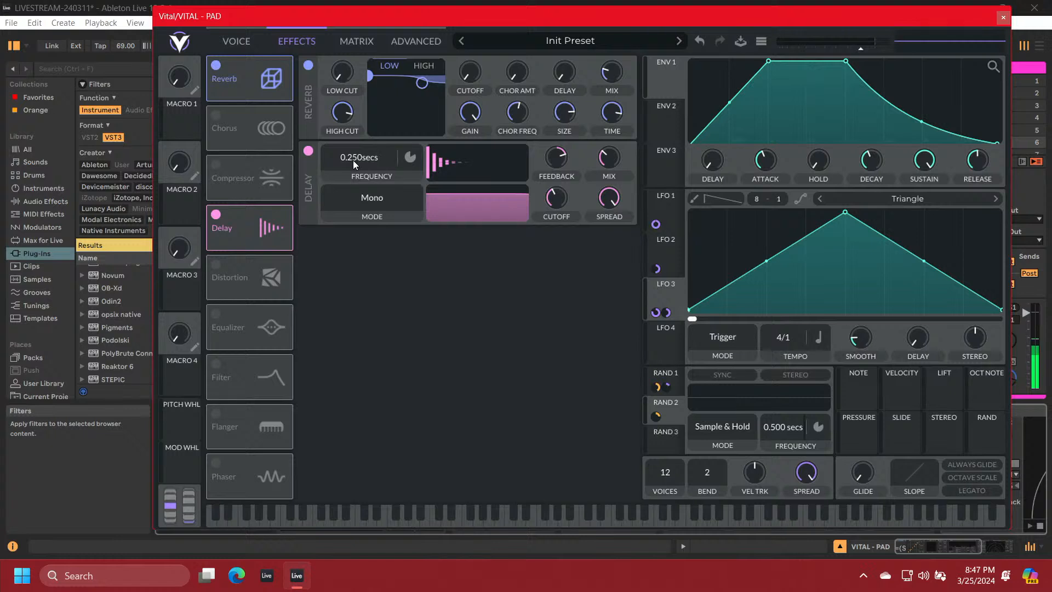
drag(353, 160, 351, 192)
click(352, 192)
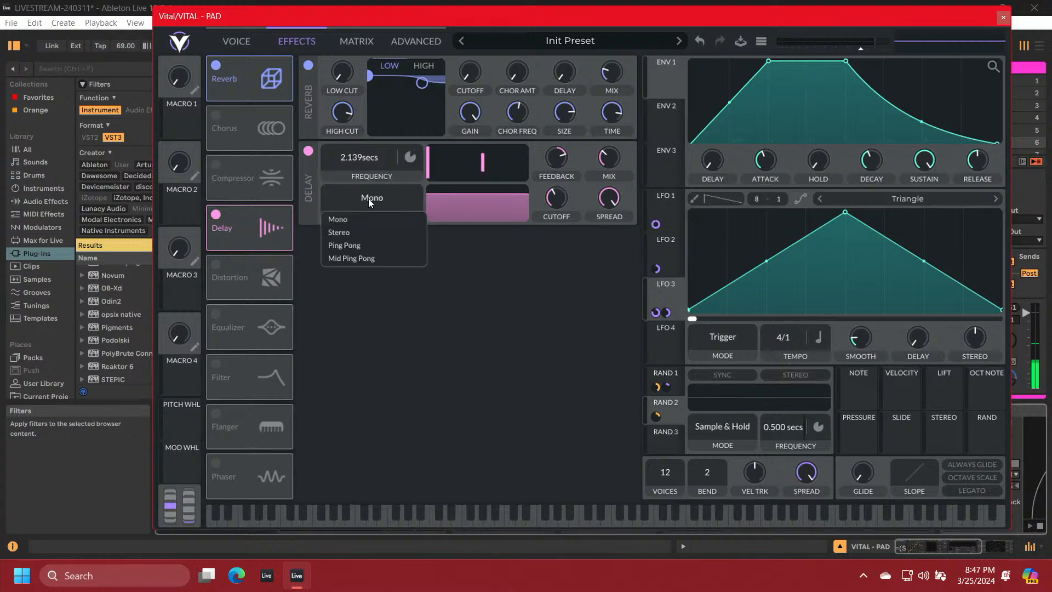
click(377, 245)
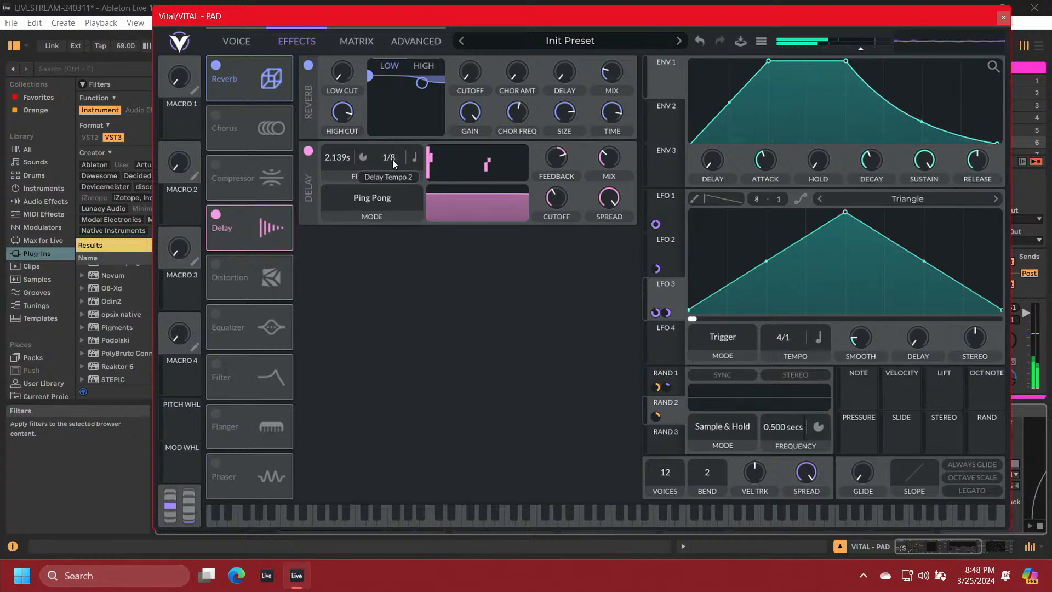
Reset the first delay time to 0.250 s, switch the second to seconds and set it to about 1.521 s
drag(391, 167, 385, 201)
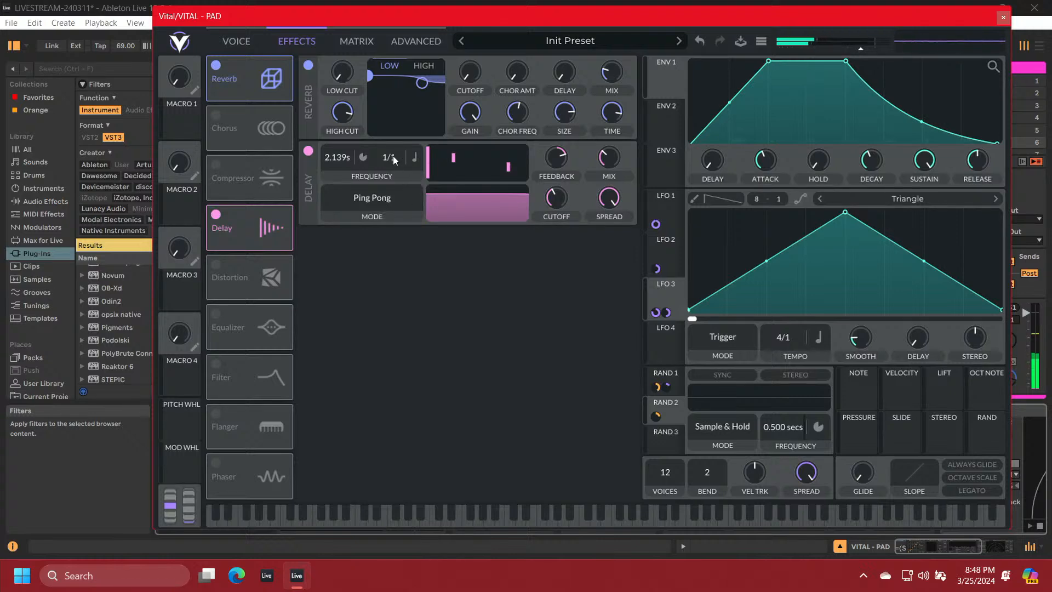
double_click(332, 157)
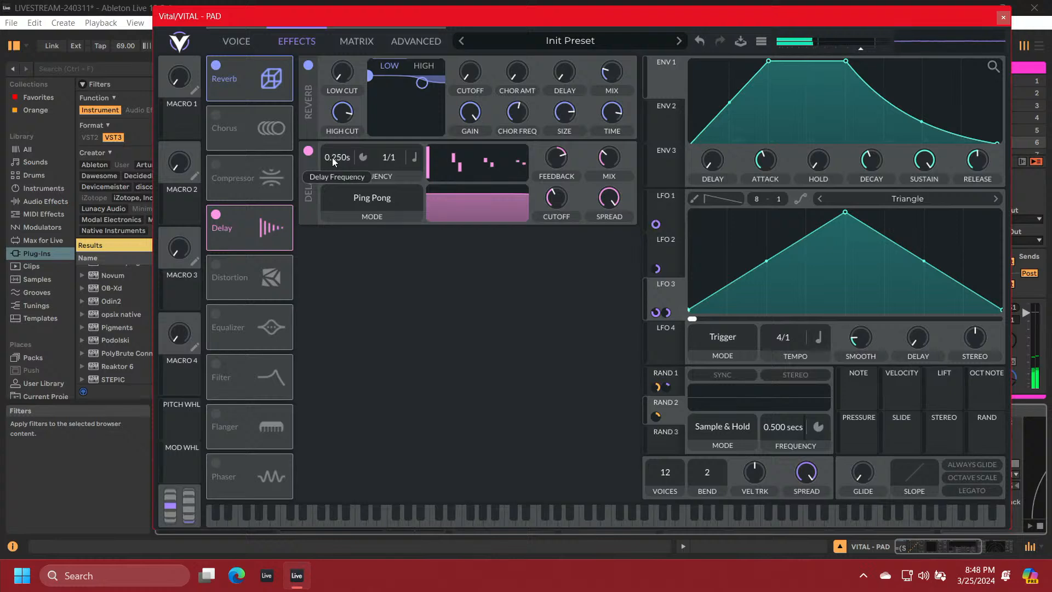
click(411, 160)
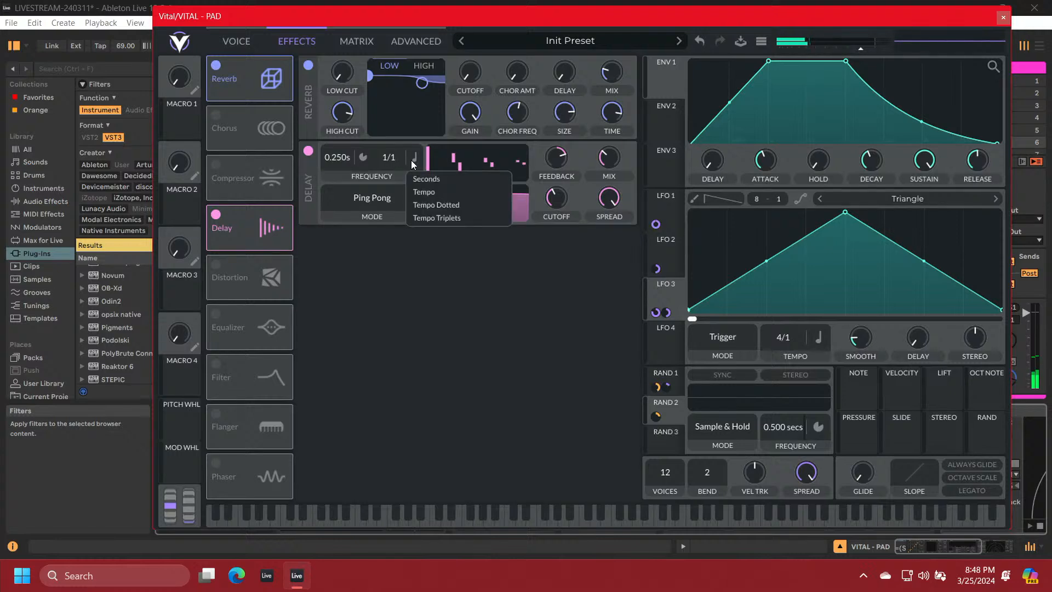
click(418, 179)
drag(391, 162, 382, 210)
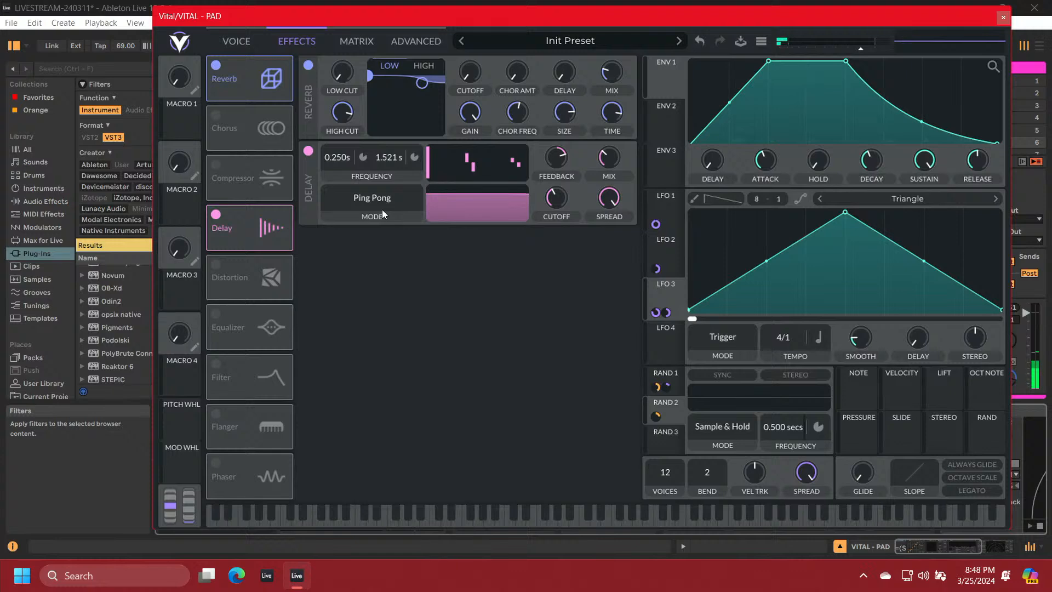
Set the first delay time to about 1.282 s in Mono mode, return to Ping Pong, and set the second to 4.000 s
scroll(382, 206, down, 2)
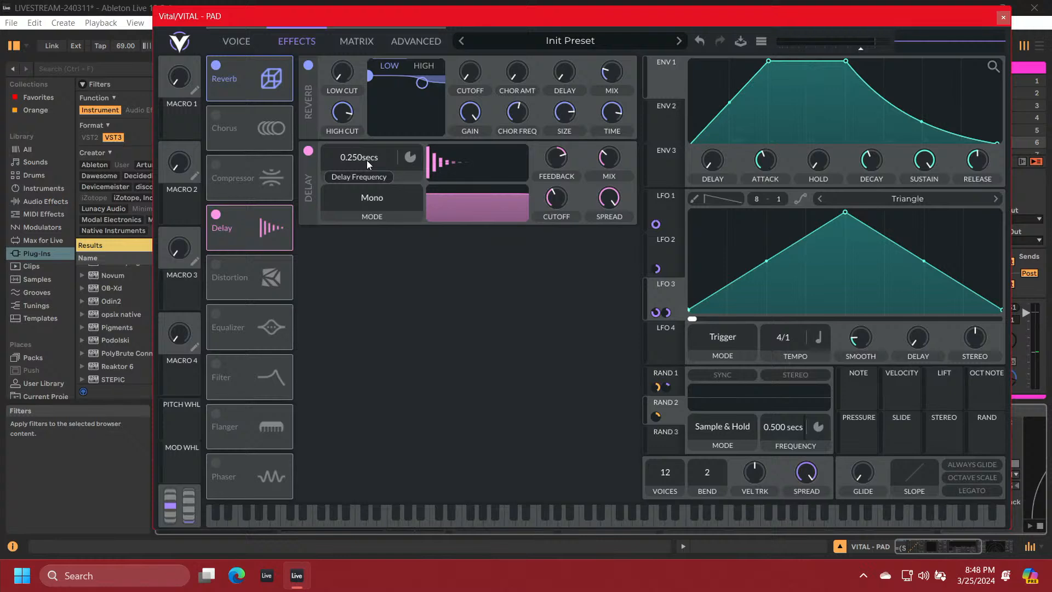
mouse_move(367, 156)
mouse_down()
mouse_move(366, 139)
mouse_move(360, 176)
mouse_move(356, 166)
mouse_up()
click(370, 198)
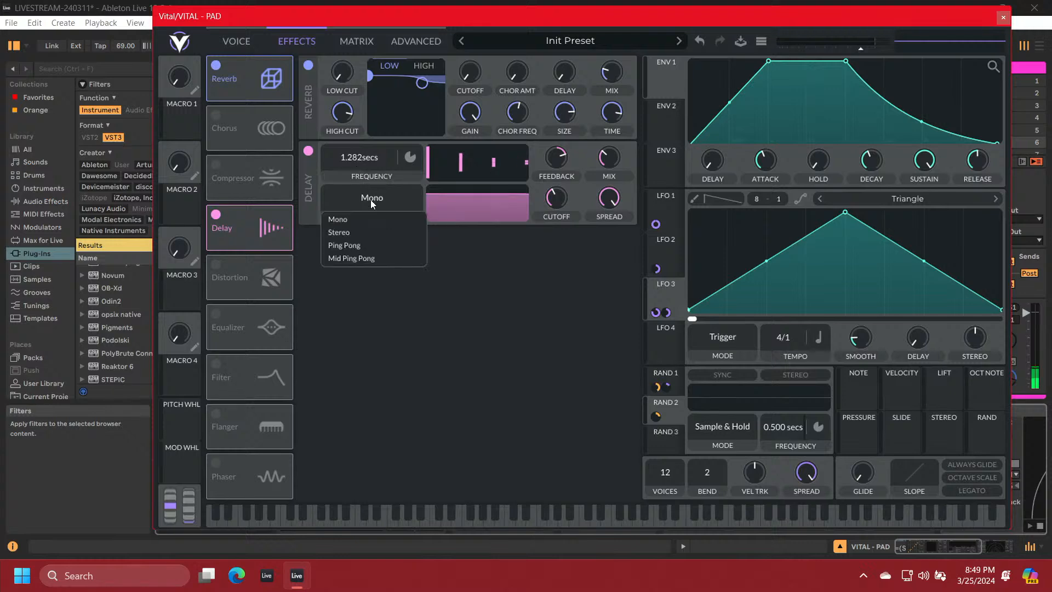
click(363, 245)
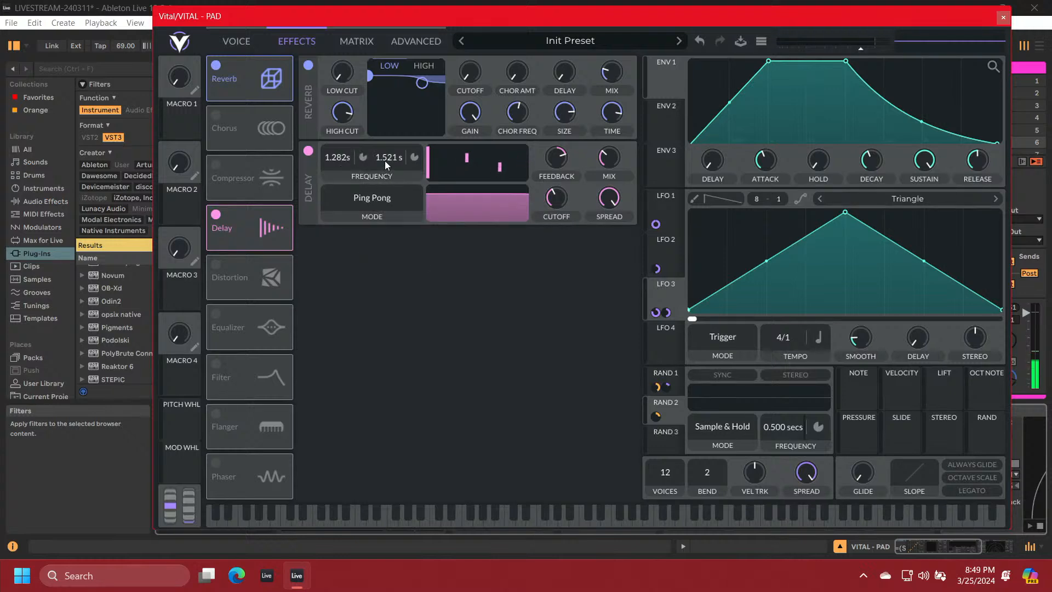
drag(383, 163, 387, 170)
Raise the delay's feedback to about 60%
mouse_move(553, 158)
drag(552, 153, 551, 151)
scroll(551, 151, up, 2)
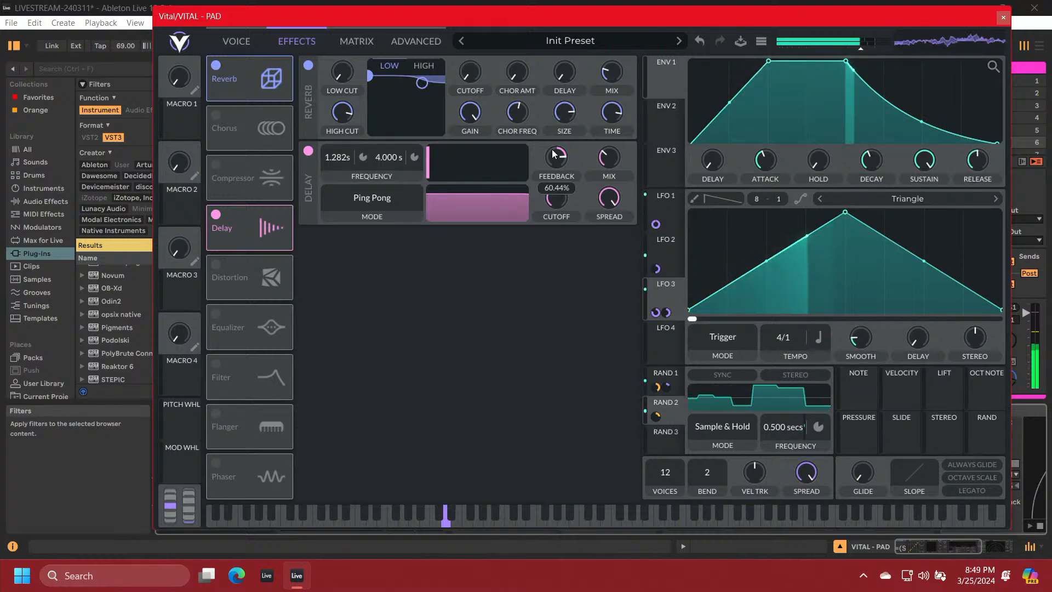
Return to the Voice page and map the mod wheel to Filter 1's cutoff
click(241, 40)
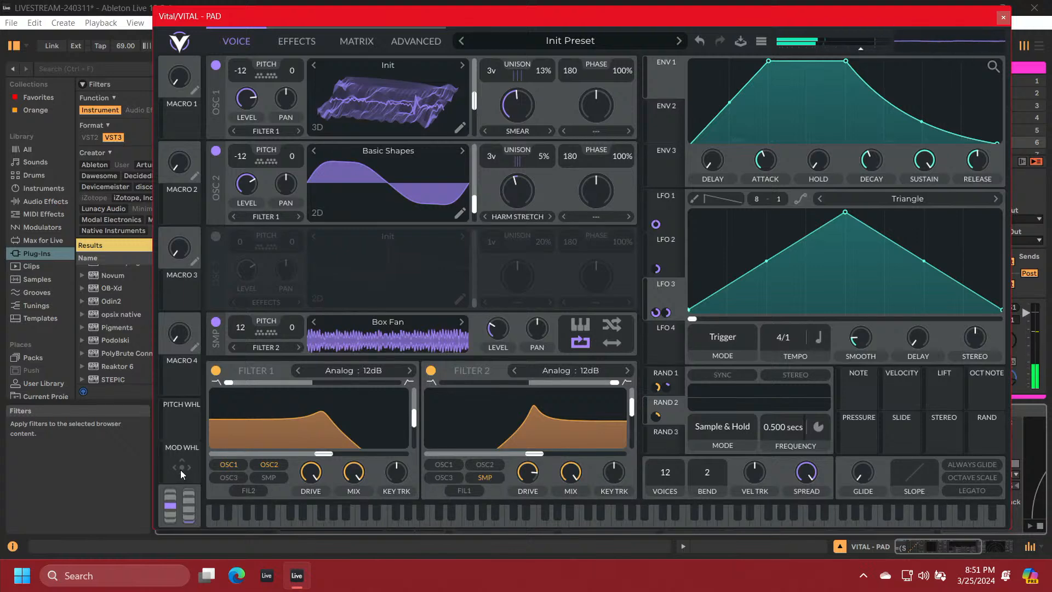
drag(181, 470, 324, 439)
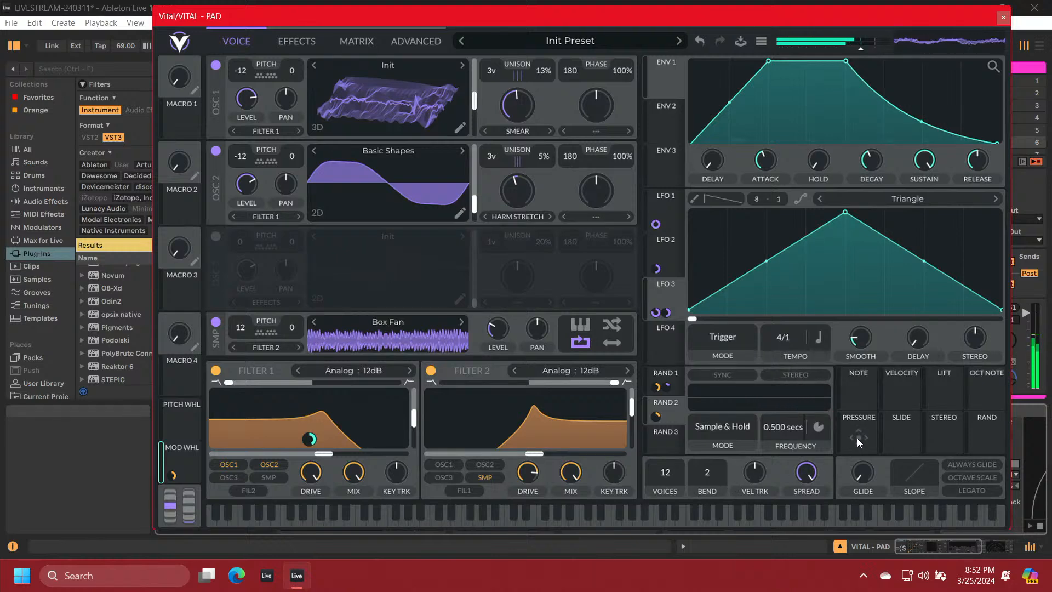
Map pressure to oscillator 1's Smear amount and to oscillator 2's unison detune
drag(857, 438, 728, 257)
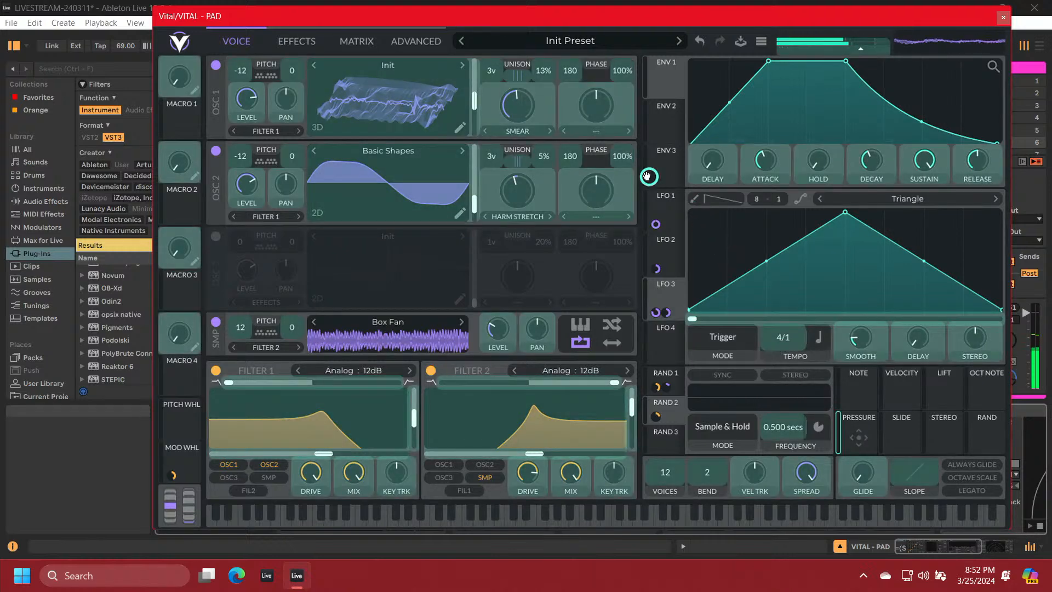
drag(618, 159, 542, 96)
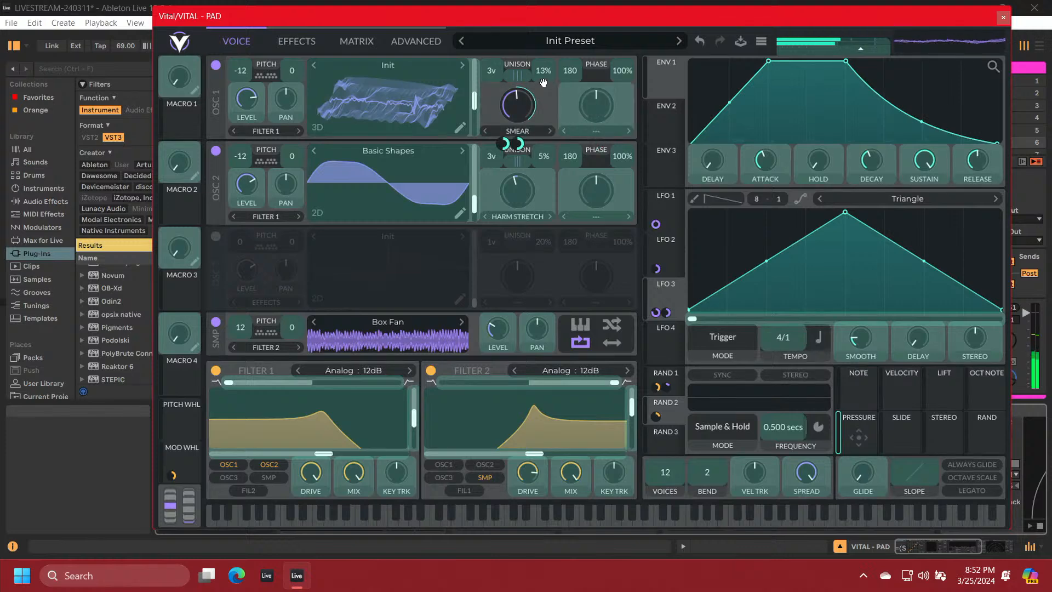
drag(543, 83, 518, 110)
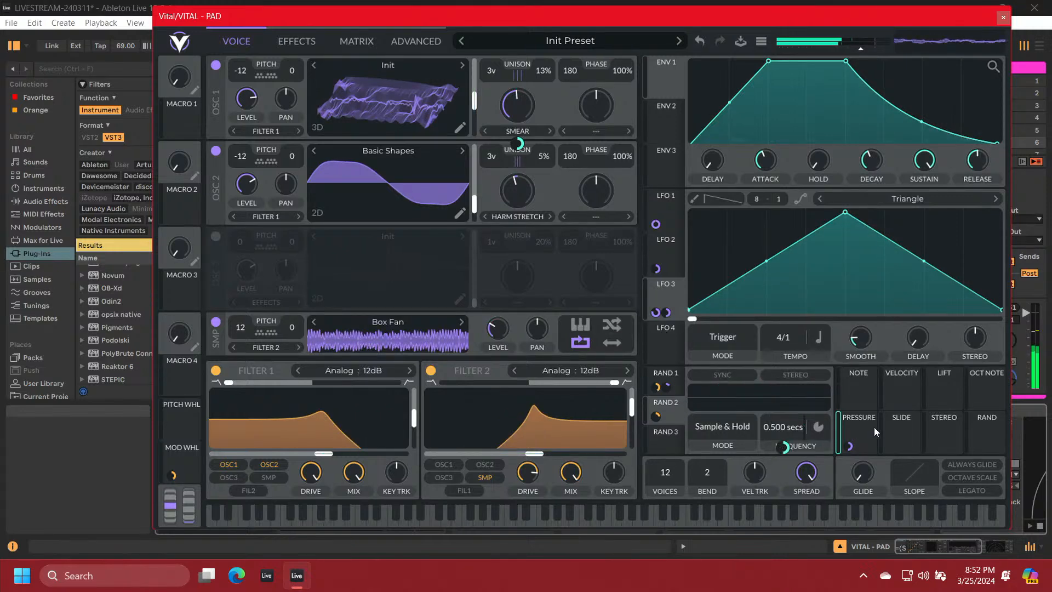
drag(850, 445, 780, 380)
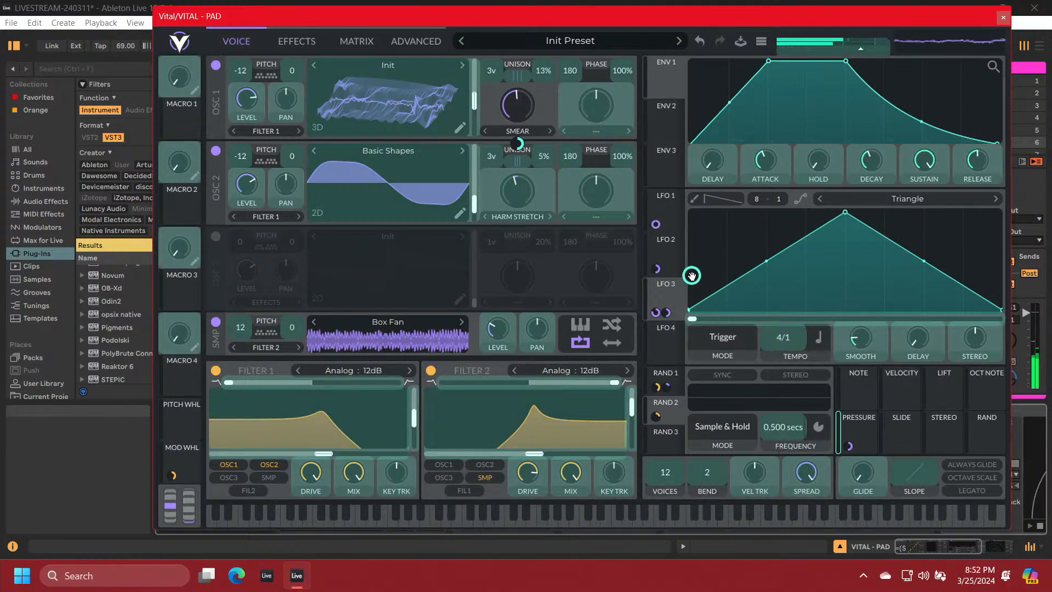
drag(634, 215, 546, 160)
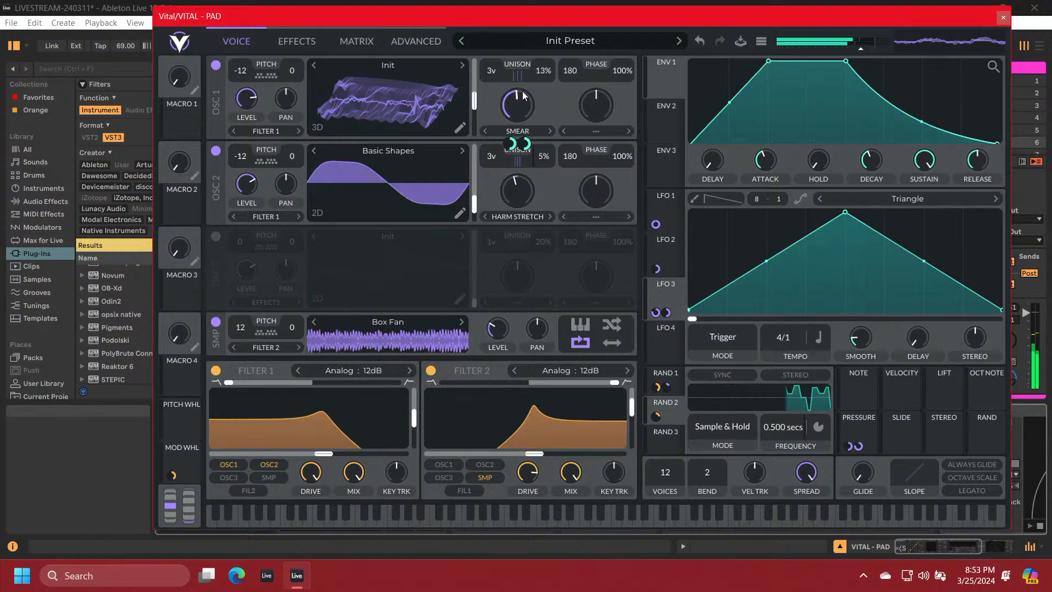
mouse_move(522, 96)
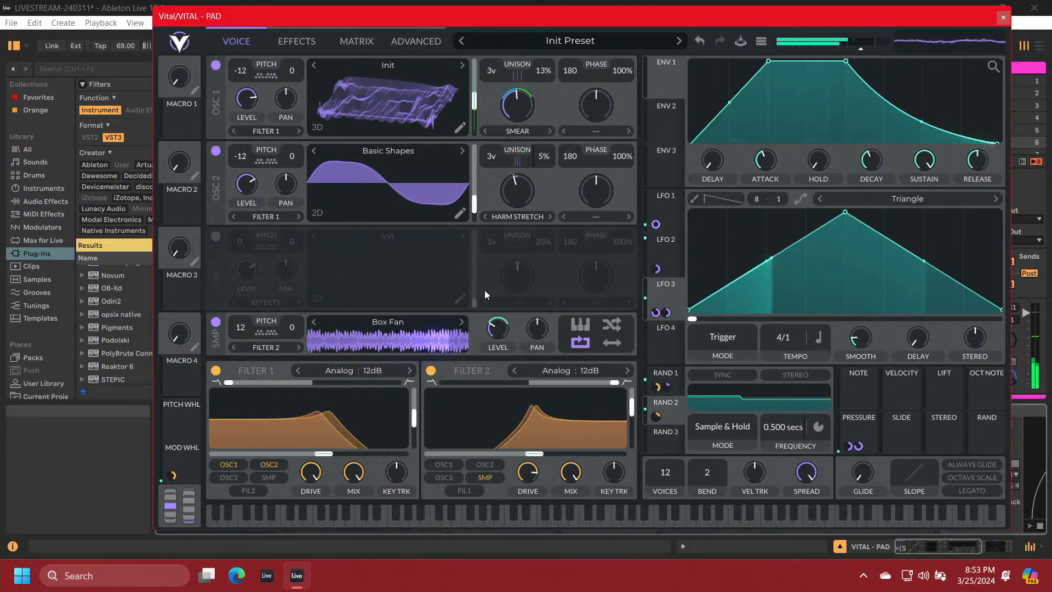
Map pressure to Filter 2's cutoff and set the modulation amount to about 31.54
mouse_move(862, 449)
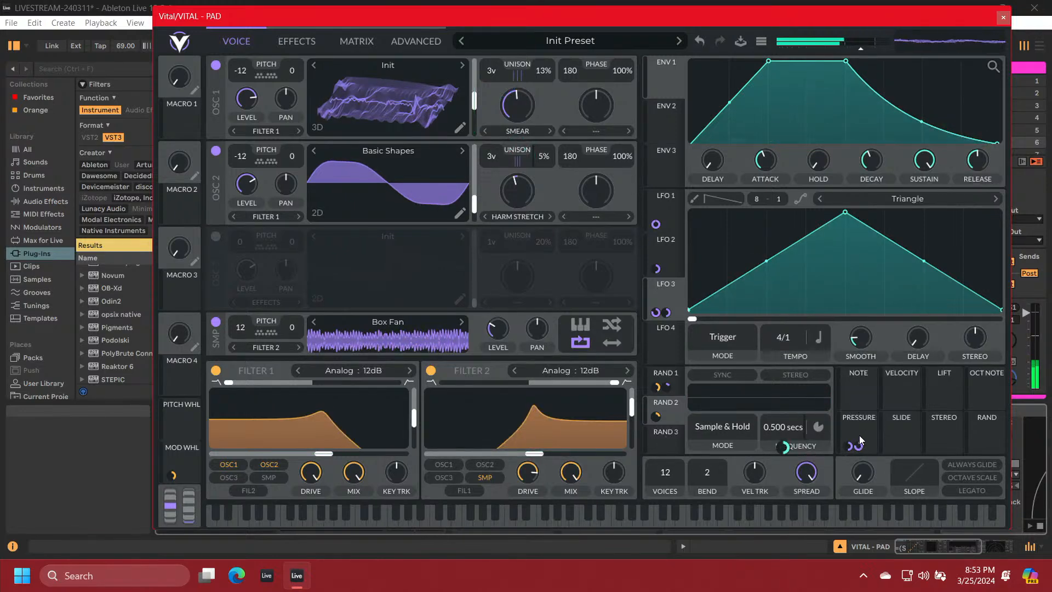
drag(859, 435, 542, 455)
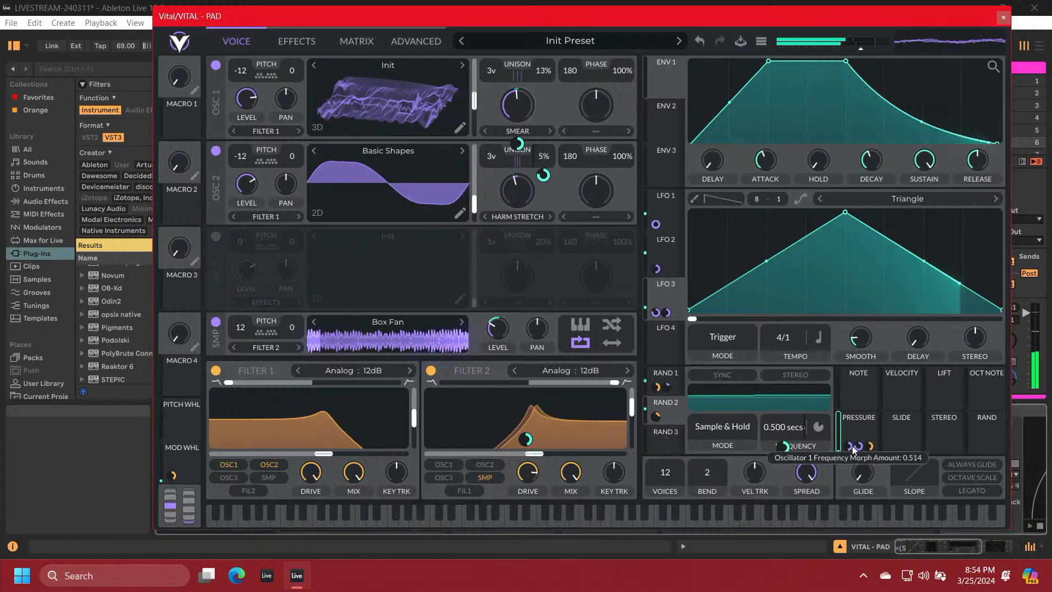
mouse_move(870, 447)
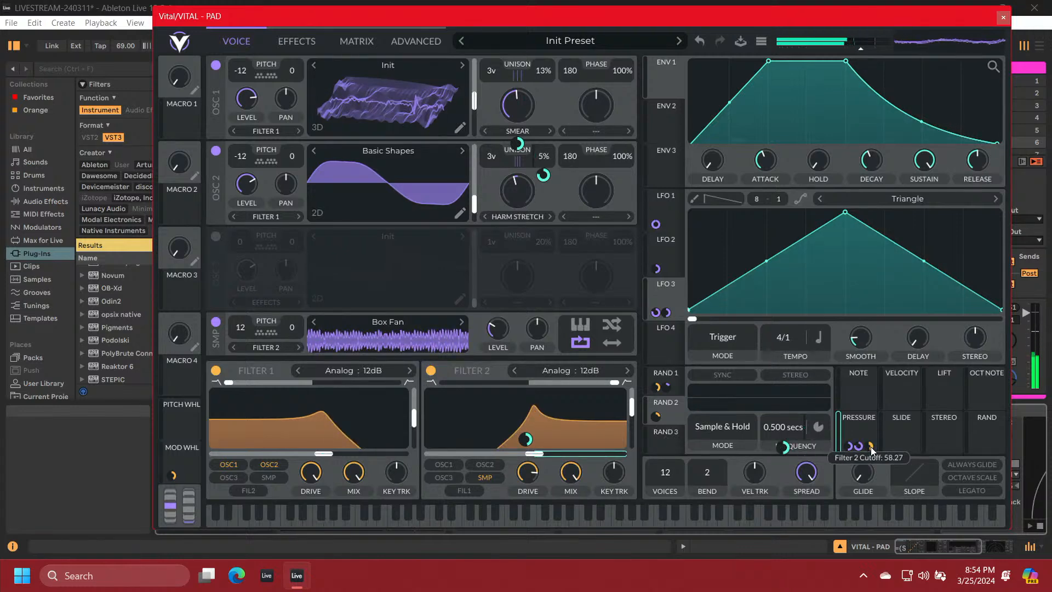
drag(870, 446, 870, 463)
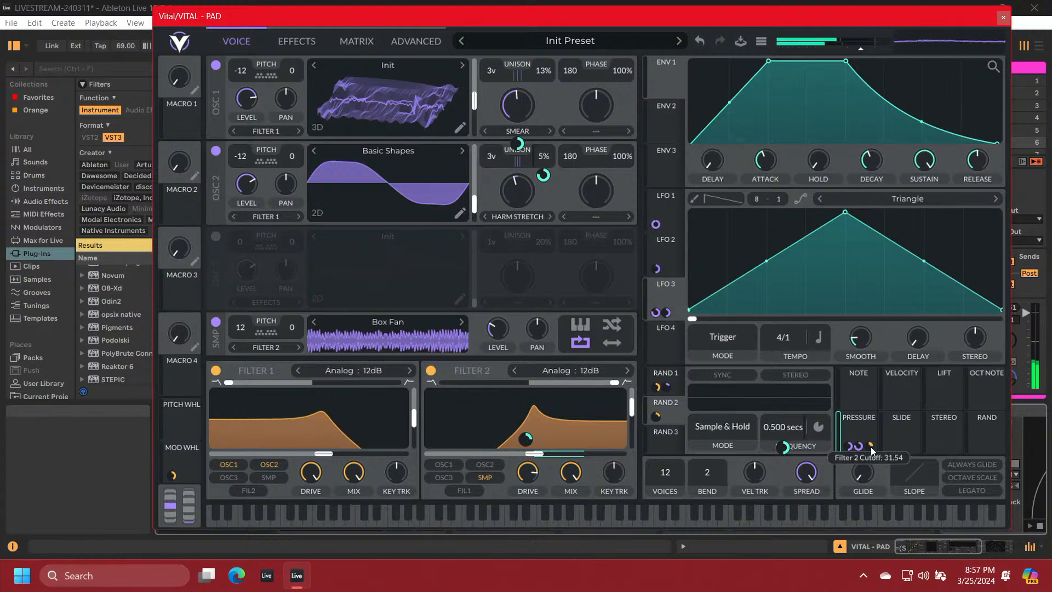
Switch to the Take 5 track in Live and activate its Stepic sequencer device
key(Right)
key(Right)
key(Right)
key(Right)
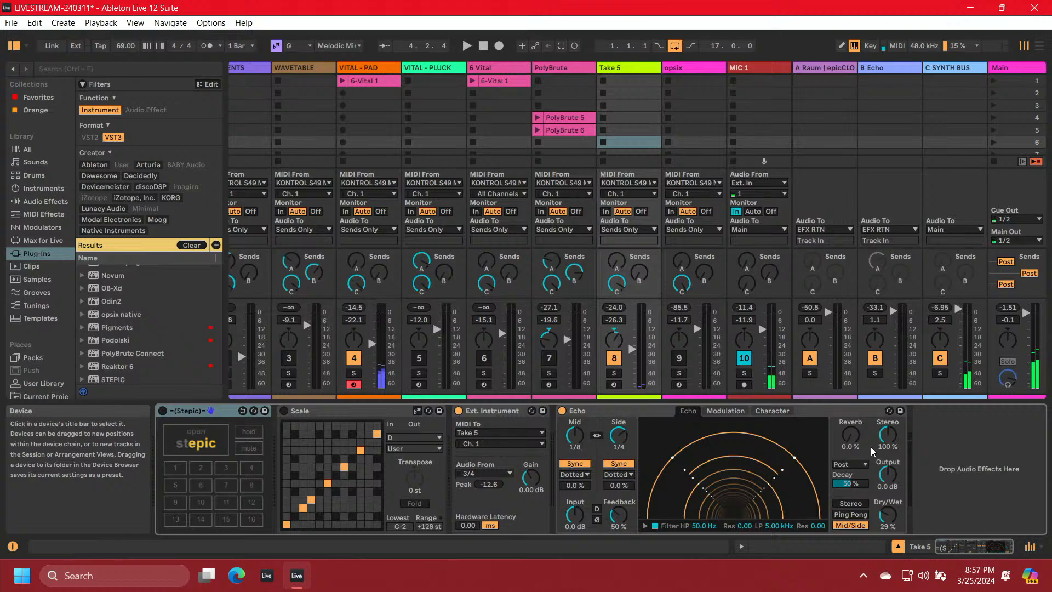
key(Right)
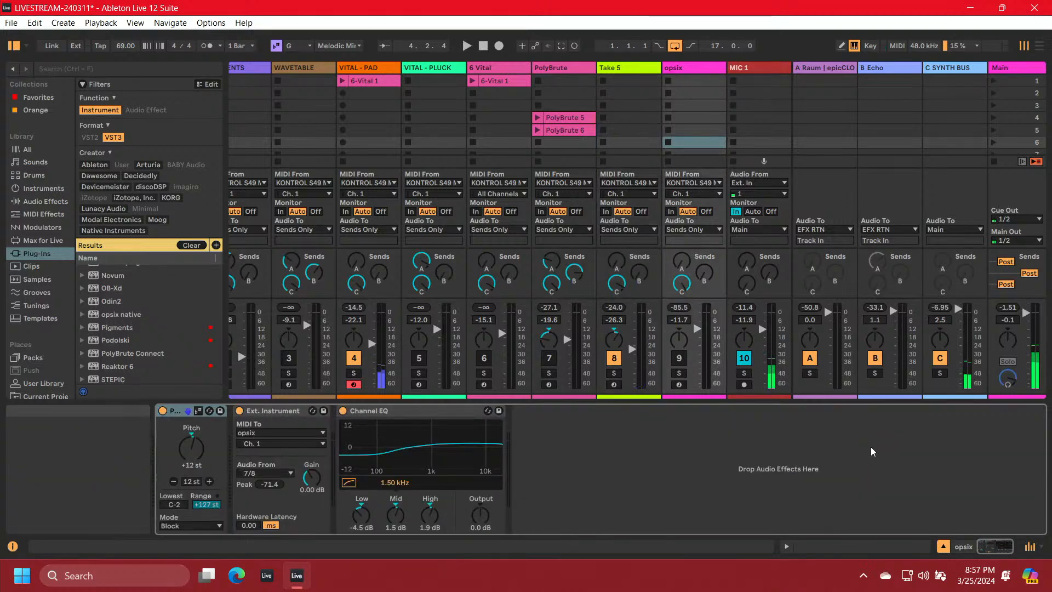
key(Left)
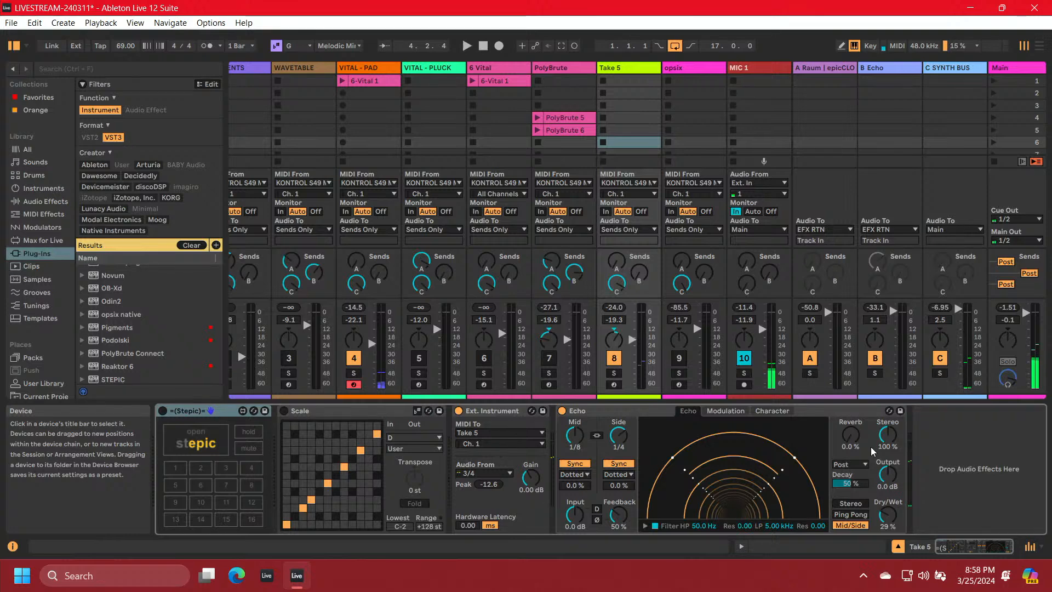
click(163, 411)
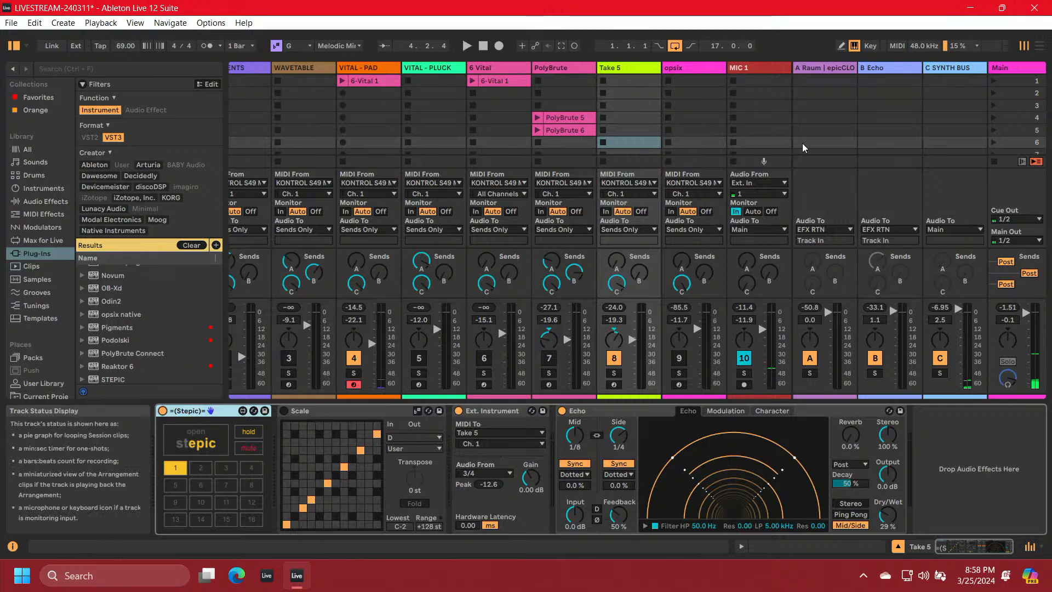
Select scene 6, play the Take 5 sequence from the start of the song, and stop playback
click(989, 141)
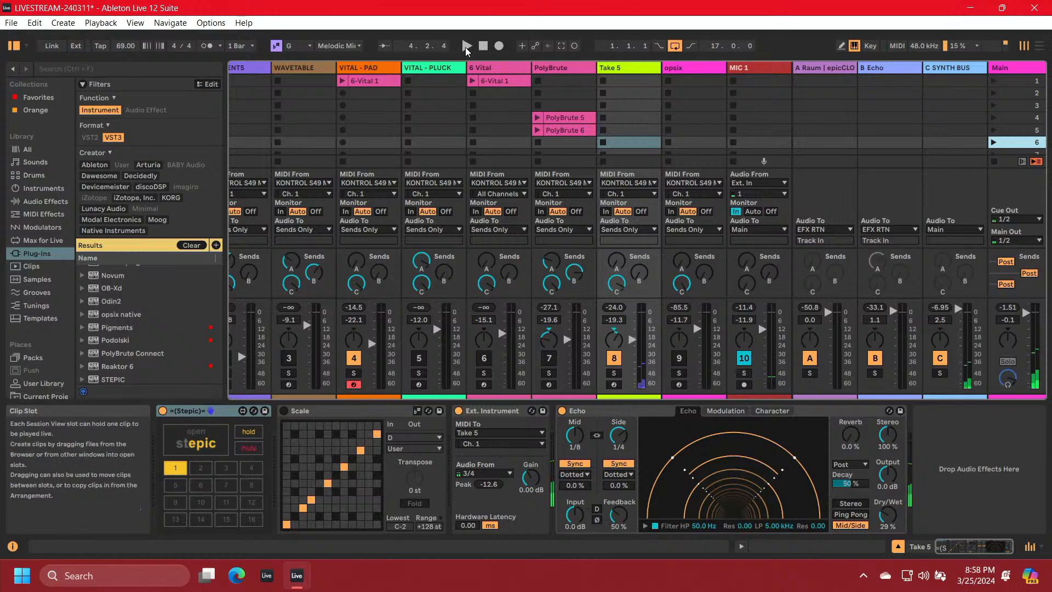
click(482, 47)
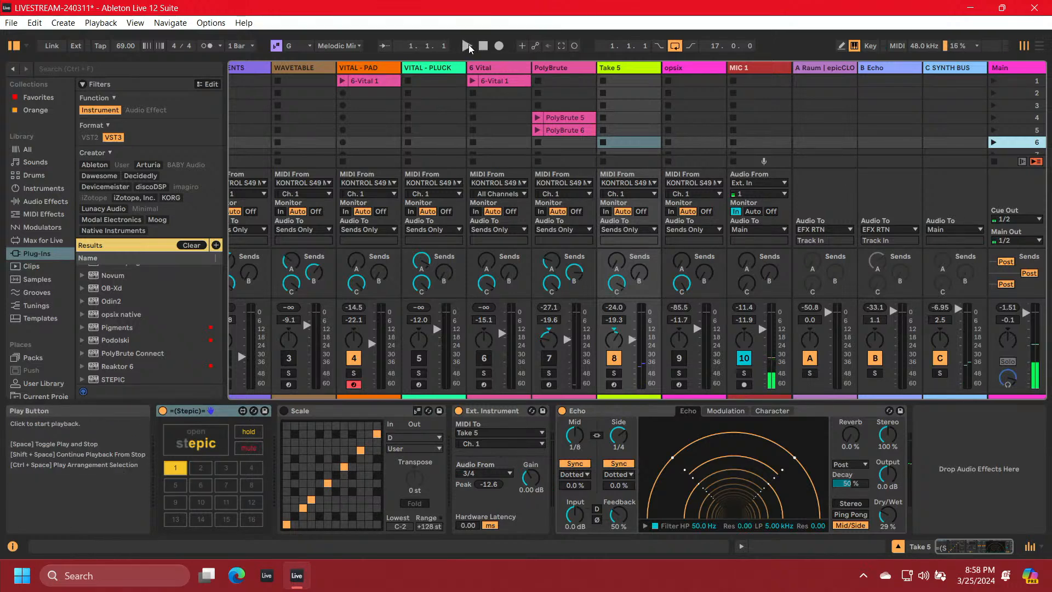
click(467, 46)
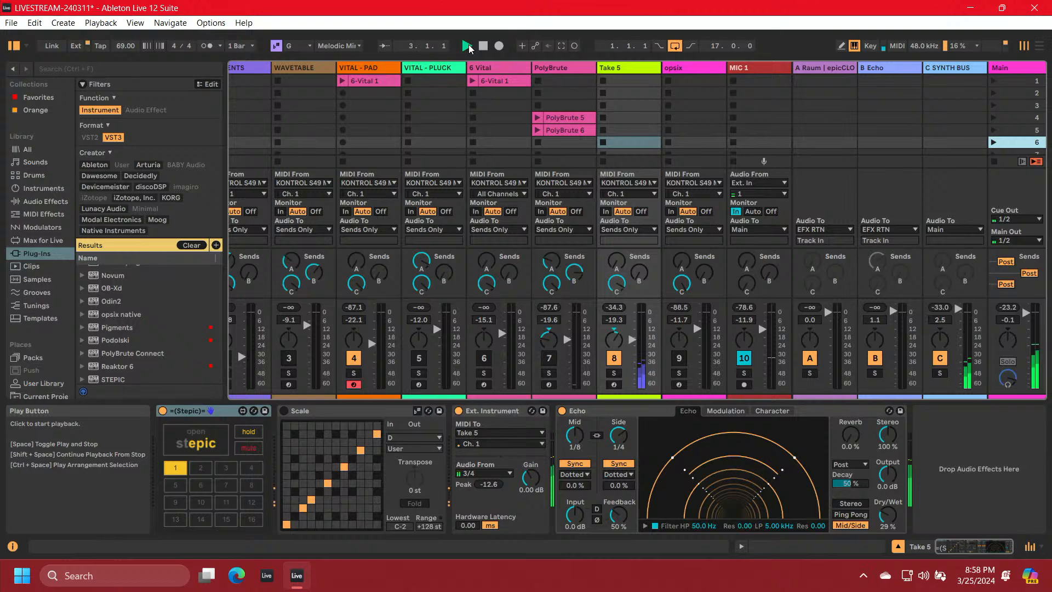
click(484, 46)
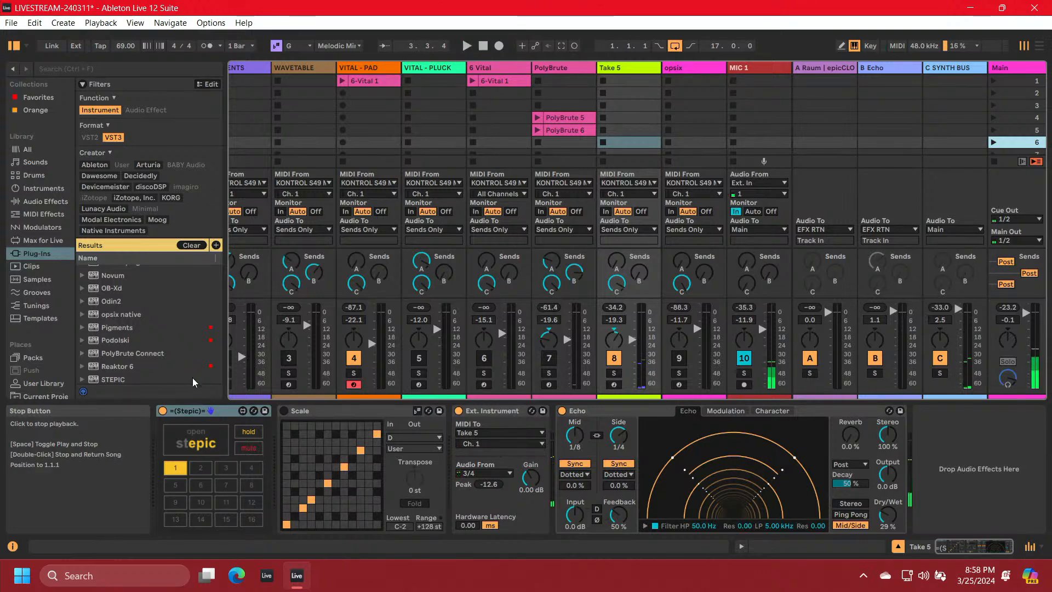
Deactivate Stepic on the Take 5 track and go back to the VITAL - PAD track
click(162, 412)
click(162, 412)
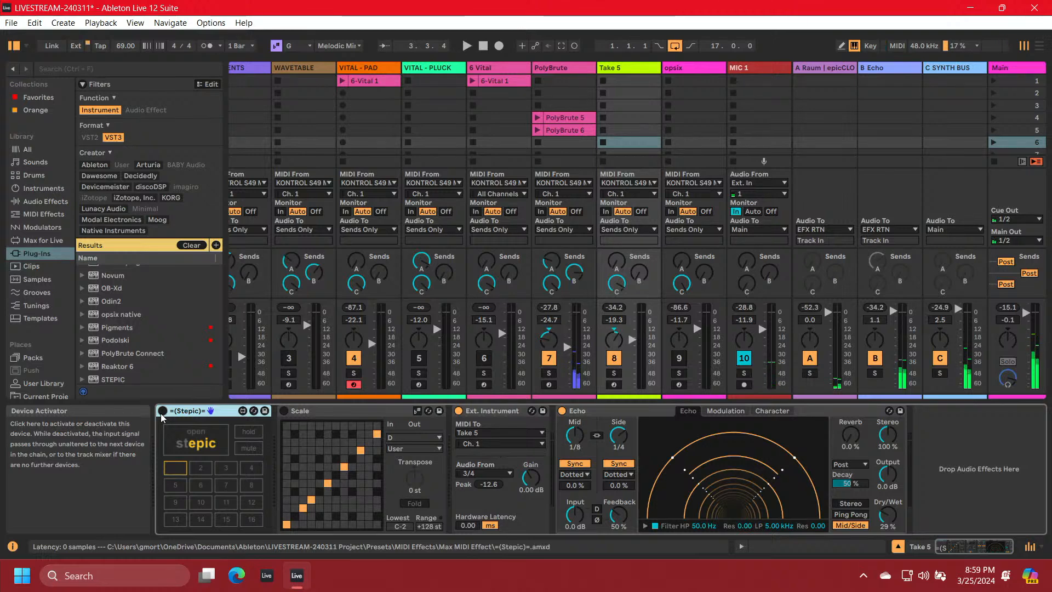
key(Left)
key(Right)
key(Left)
key(Left)
key(Left)
key(Left)
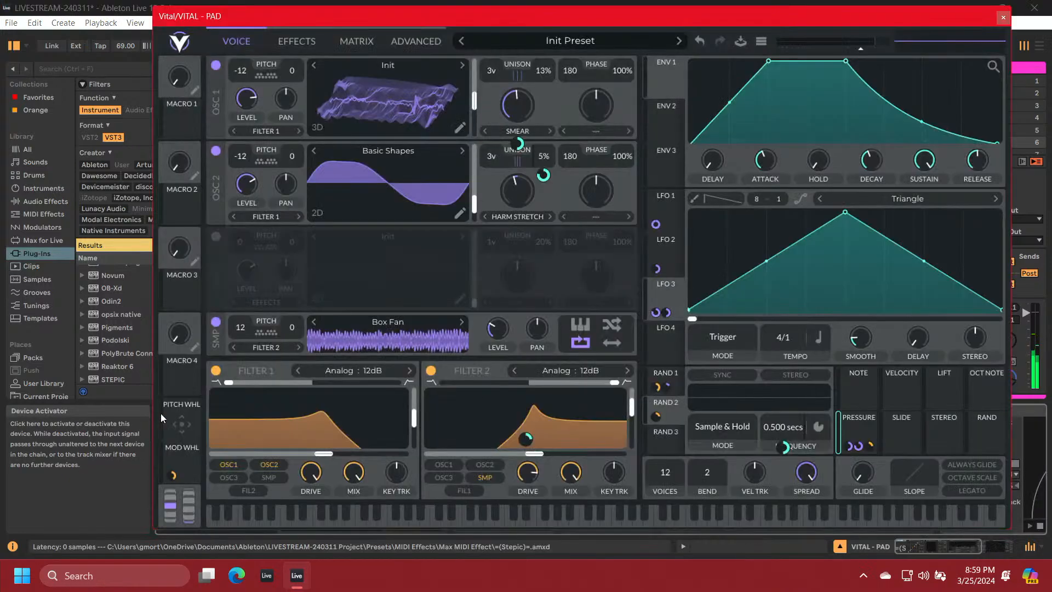